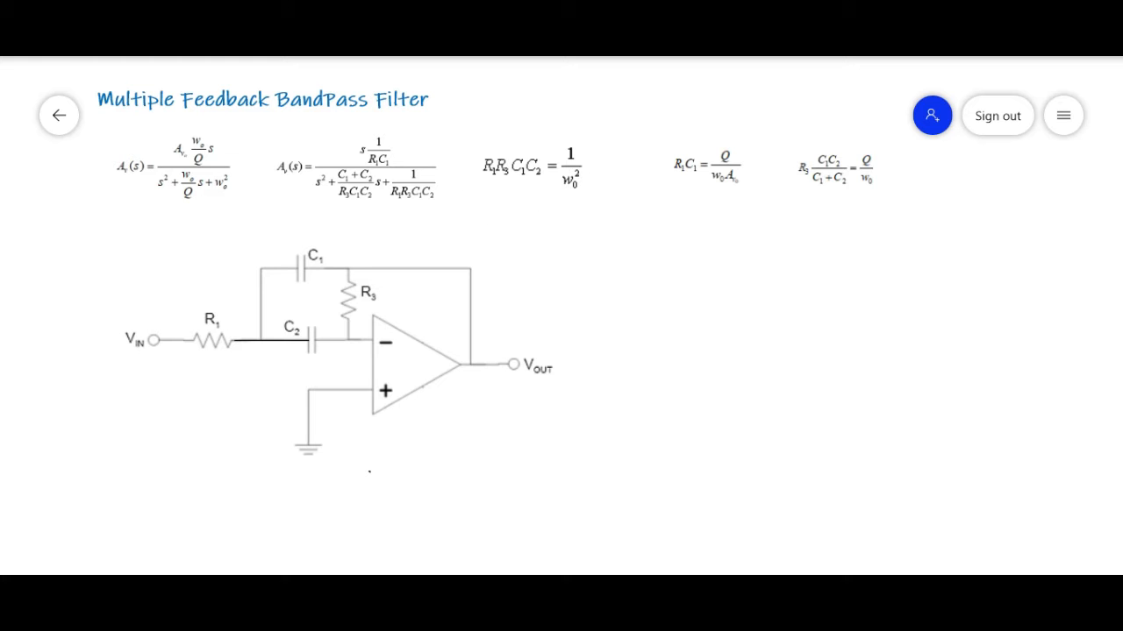
Underline the R1R3C1C2 equation and write C1 = C2 = C = 0.01uF by hand beneath it
left_click_drag(474, 202, 595, 203)
left_click(515, 226)
left_click_drag(511, 230, 601, 228)
left_click_drag(609, 220, 612, 231)
left_click_drag(611, 223, 694, 213)
left_click(644, 218)
left_click(643, 218)
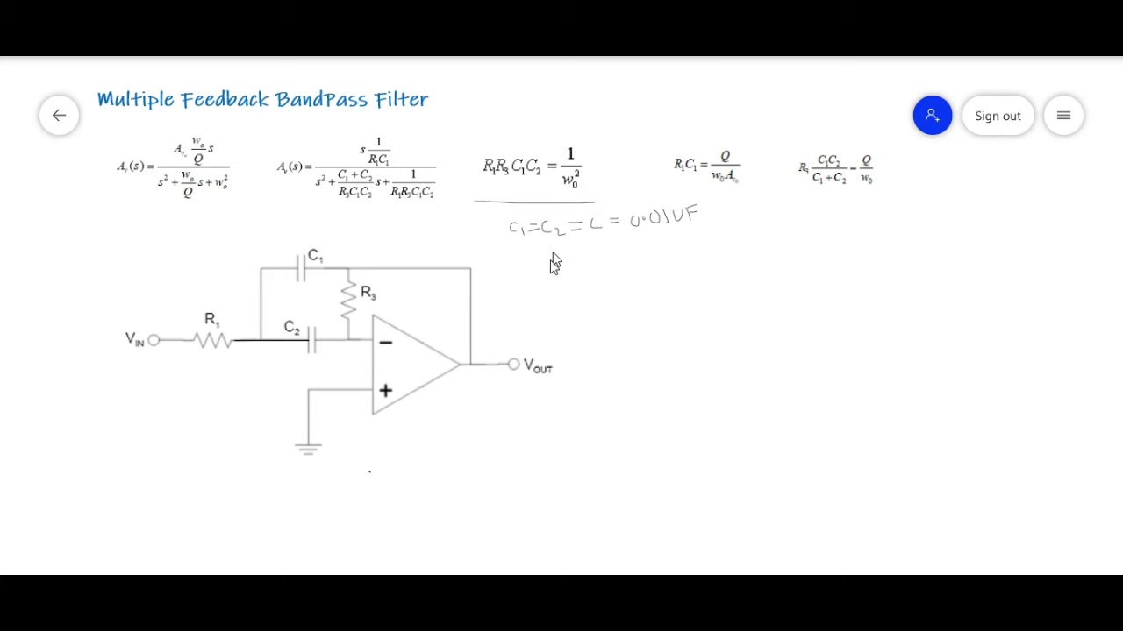
Handwrite the simplified equation R1R3 = 1/(C²w0²) below the capacitor values
mouse_move(548, 278)
left_mouse_down()
mouse_move(575, 298)
mouse_move(586, 274)
mouse_move(588, 291)
left_mouse_up()
mouse_move(587, 271)
left_mouse_down()
mouse_move(607, 295)
mouse_move(636, 272)
mouse_move(733, 258)
left_mouse_up()
mouse_move(664, 290)
left_mouse_down()
mouse_move(677, 312)
mouse_move(686, 283)
mouse_move(710, 290)
mouse_move(723, 279)
left_mouse_up()
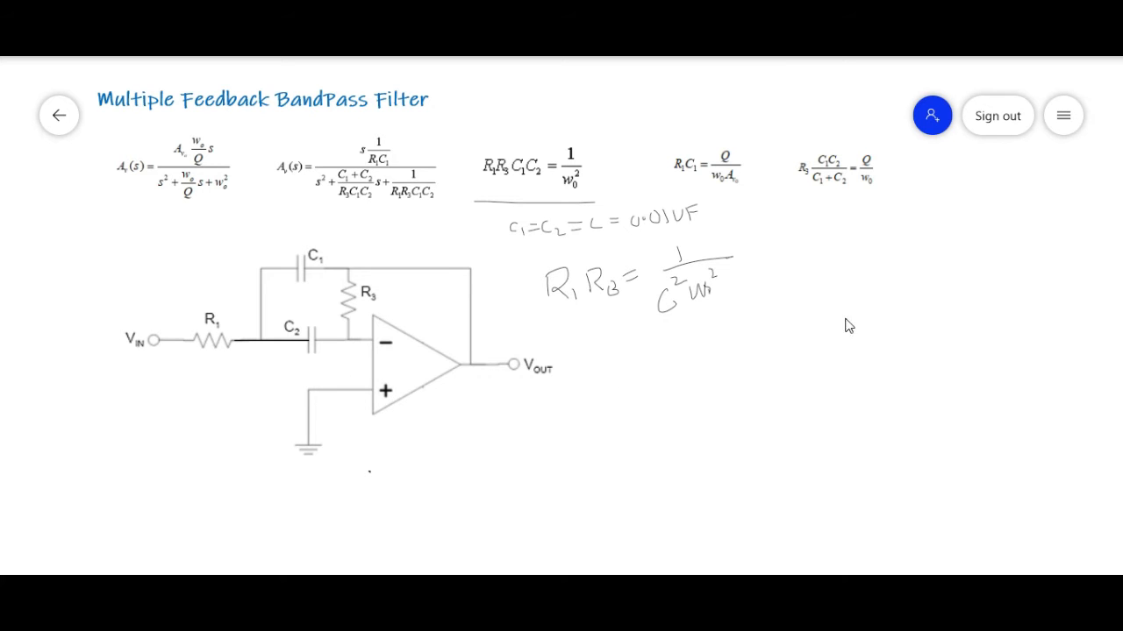
Circle w0² with an arrow in the R1R3C1C2 equation and sketch graph axes with a blue bell-shaped band-pass curve beside the circuit
mouse_move(767, 218)
left_mouse_down()
mouse_move(771, 400)
mouse_move(1075, 408)
left_mouse_up()
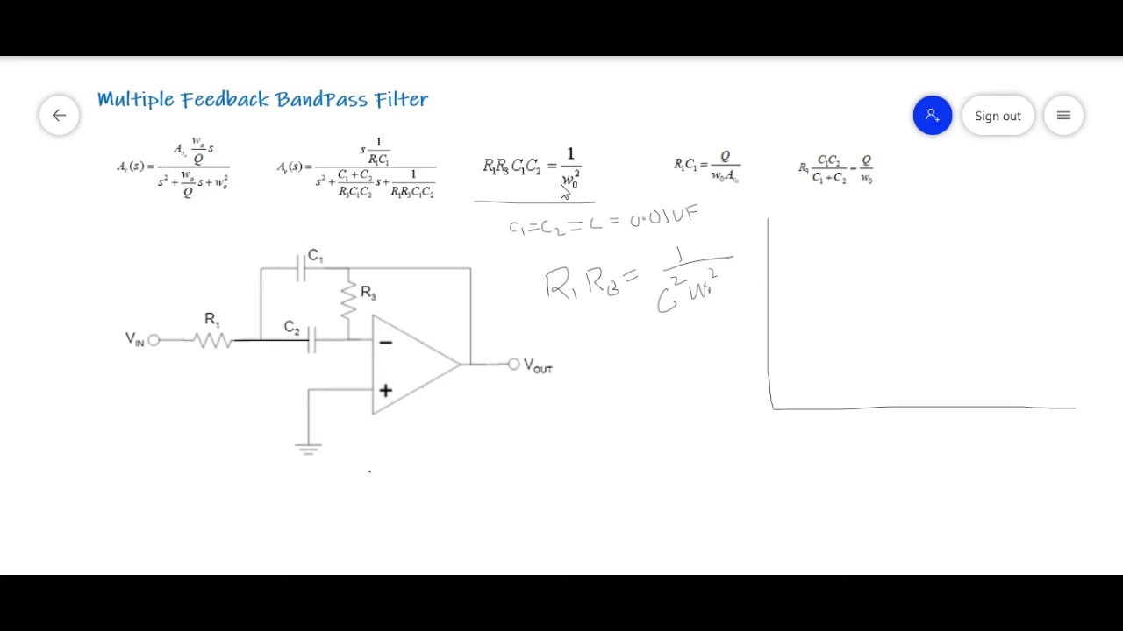
mouse_move(591, 206)
left_mouse_down()
mouse_move(603, 185)
mouse_move(572, 164)
mouse_move(581, 179)
mouse_move(608, 151)
left_mouse_up()
left_click_drag(821, 409, 836, 361)
mouse_move(860, 295)
left_mouse_down()
mouse_move(900, 247)
mouse_move(935, 272)
mouse_move(987, 405)
left_mouse_up()
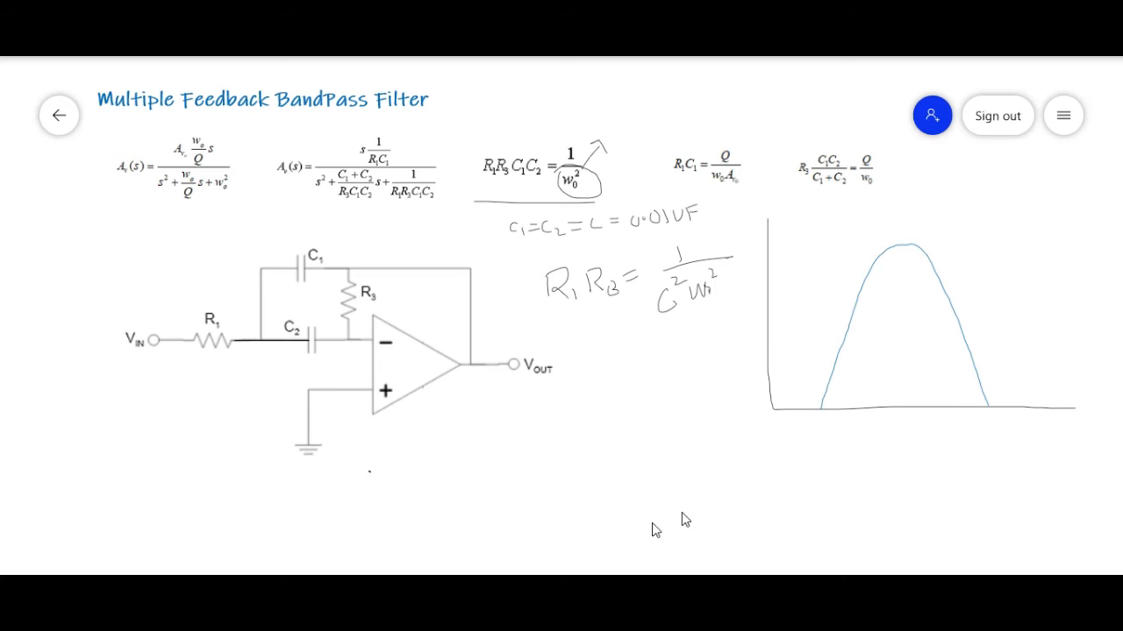
Mark the centre frequency in red on the graph's horizontal axis and label it f0
left_click(906, 407)
left_click_drag(905, 401, 911, 448)
mouse_move(989, 424)
left_mouse_down()
mouse_move(995, 459)
mouse_move(984, 436)
mouse_move(1005, 440)
left_mouse_up()
mouse_move(815, 425)
left_mouse_down()
mouse_move(809, 450)
mouse_move(816, 438)
left_mouse_up()
mouse_move(819, 440)
left_mouse_down()
mouse_move(826, 447)
mouse_move(827, 431)
left_mouse_up()
mouse_move(1000, 437)
left_mouse_down()
mouse_move(1017, 447)
mouse_move(995, 449)
left_mouse_up()
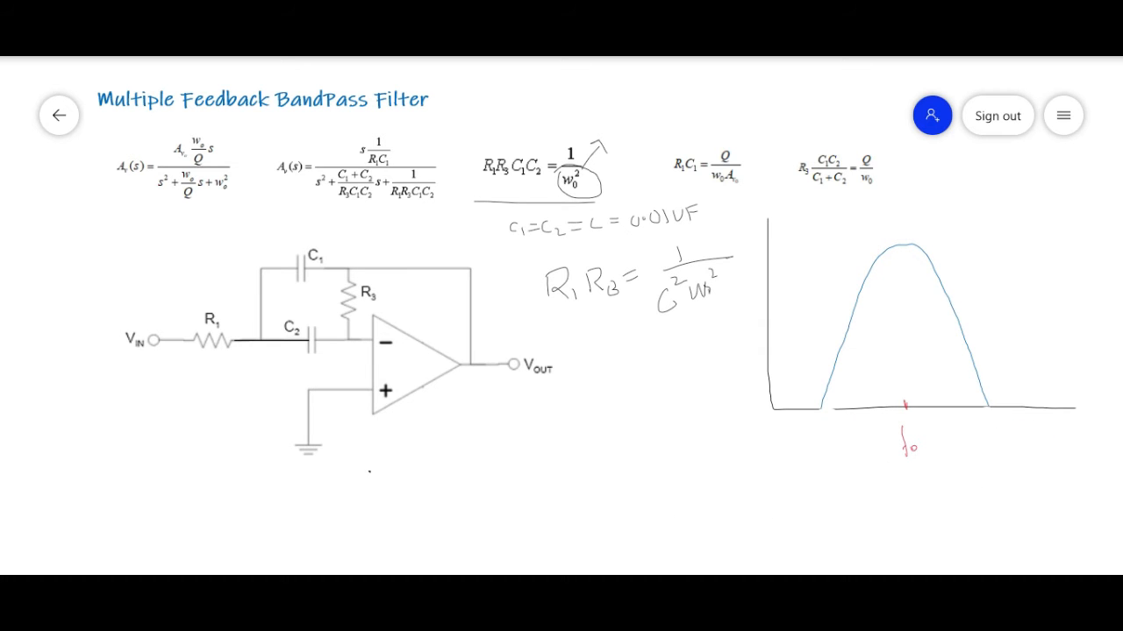
Label the cut-off frequencies fL and fH in red on either side of f0 and draw their lines up to the curve
mouse_move(848, 437)
left_mouse_down()
mouse_move(842, 462)
mouse_move(856, 464)
left_mouse_up()
mouse_move(966, 449)
left_mouse_down()
mouse_move(962, 463)
mouse_move(978, 458)
left_mouse_up()
left_click_drag(844, 413, 848, 329)
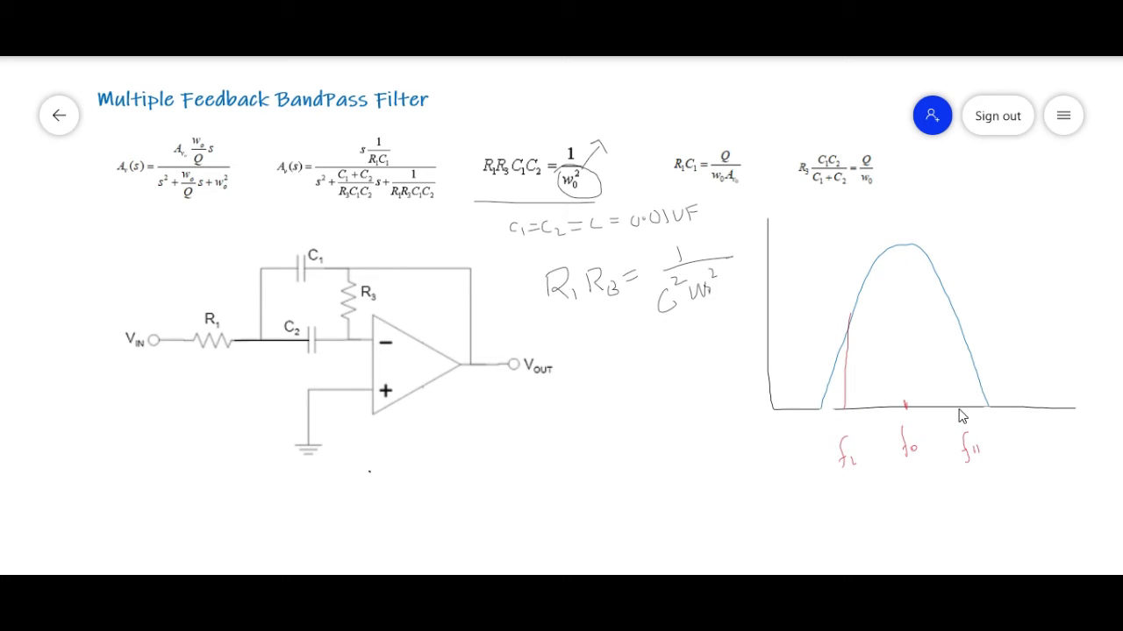
mouse_move(958, 406)
left_mouse_down()
mouse_move(952, 307)
mouse_move(942, 306)
mouse_move(966, 306)
left_mouse_up()
Mark the curve's peak in red with a horizontal line to the vertical axis, and double-underline f0
left_click(900, 244)
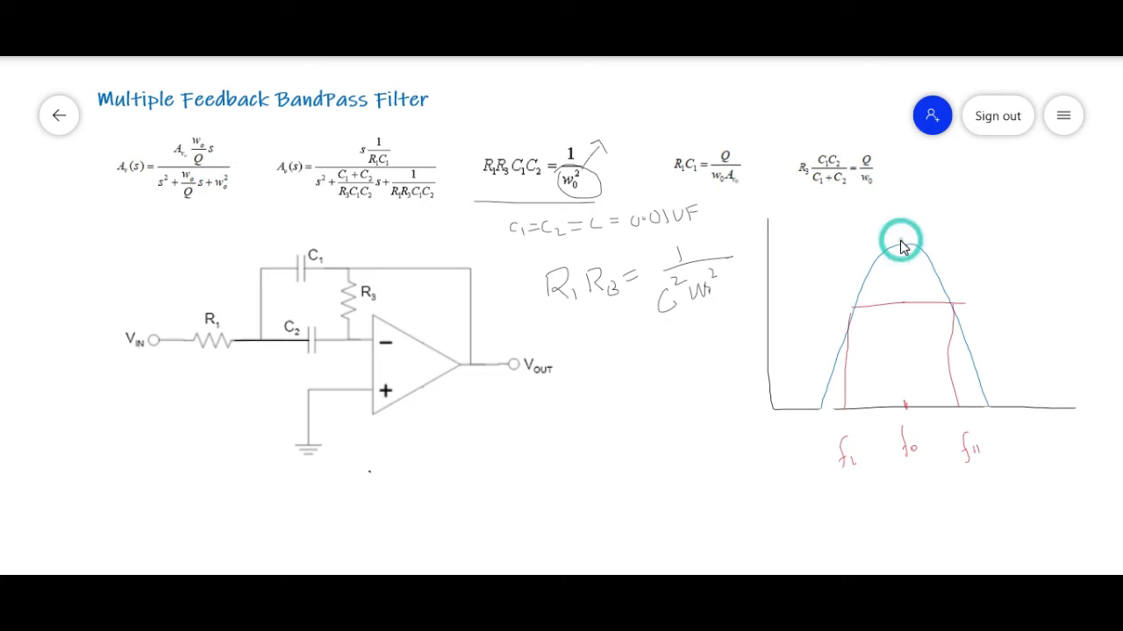
left_click_drag(769, 242, 901, 244)
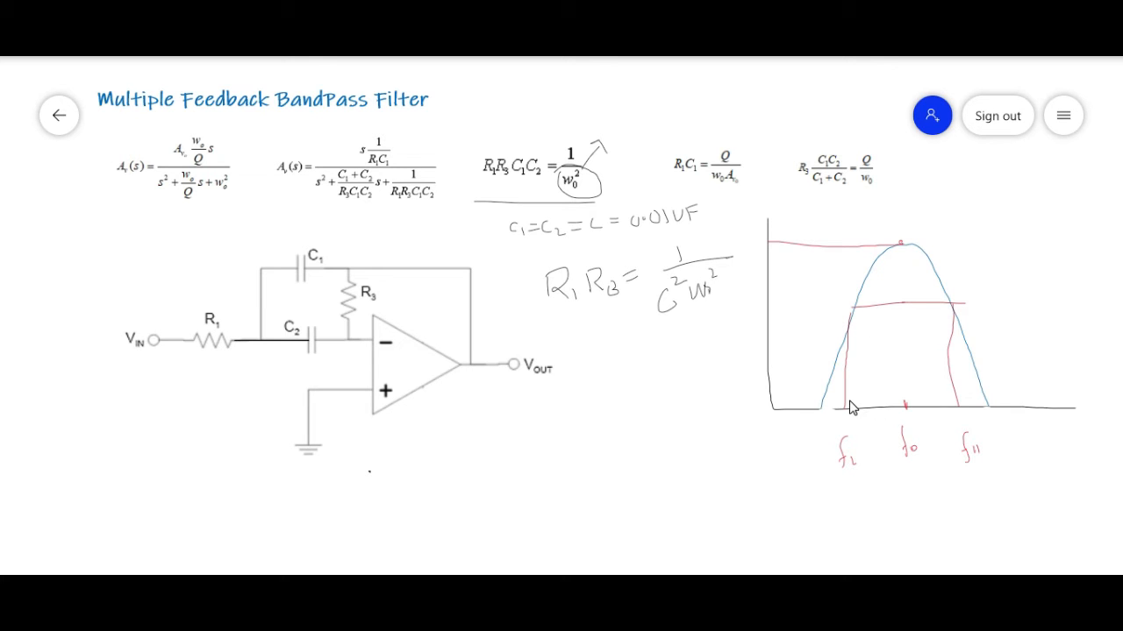
left_click(903, 468)
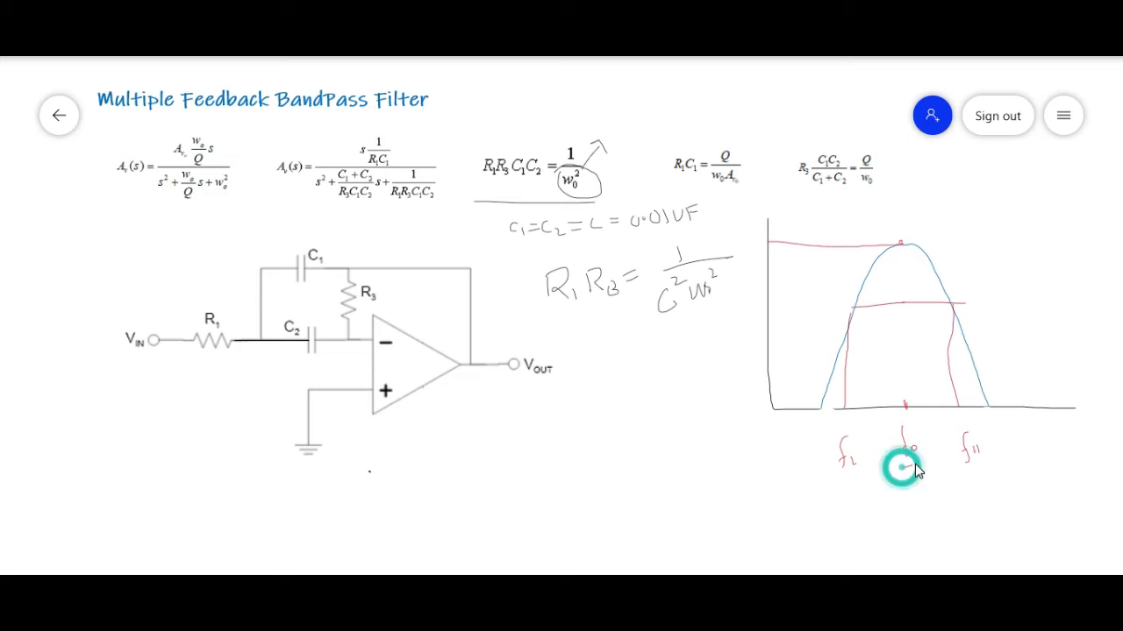
left_click_drag(904, 465, 915, 472)
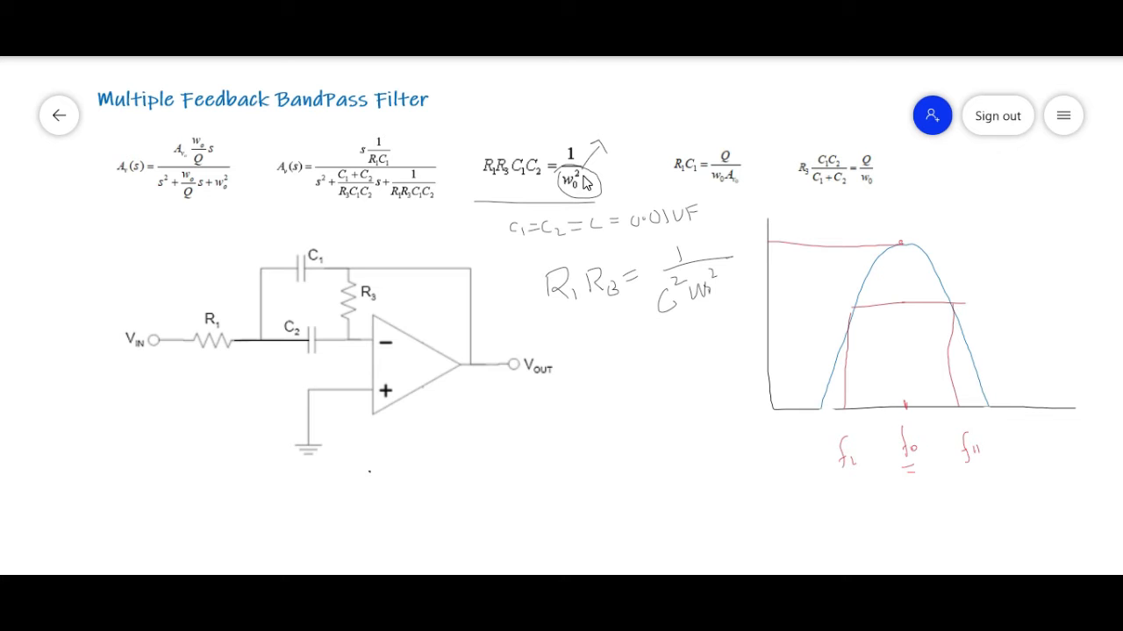
Handwrite w = 2πf in red below the R1R3 equation and mark above the R1C1 and R3 formulas
mouse_move(571, 379)
left_mouse_down()
mouse_move(626, 351)
mouse_move(665, 342)
mouse_move(666, 368)
mouse_move(677, 355)
left_mouse_up()
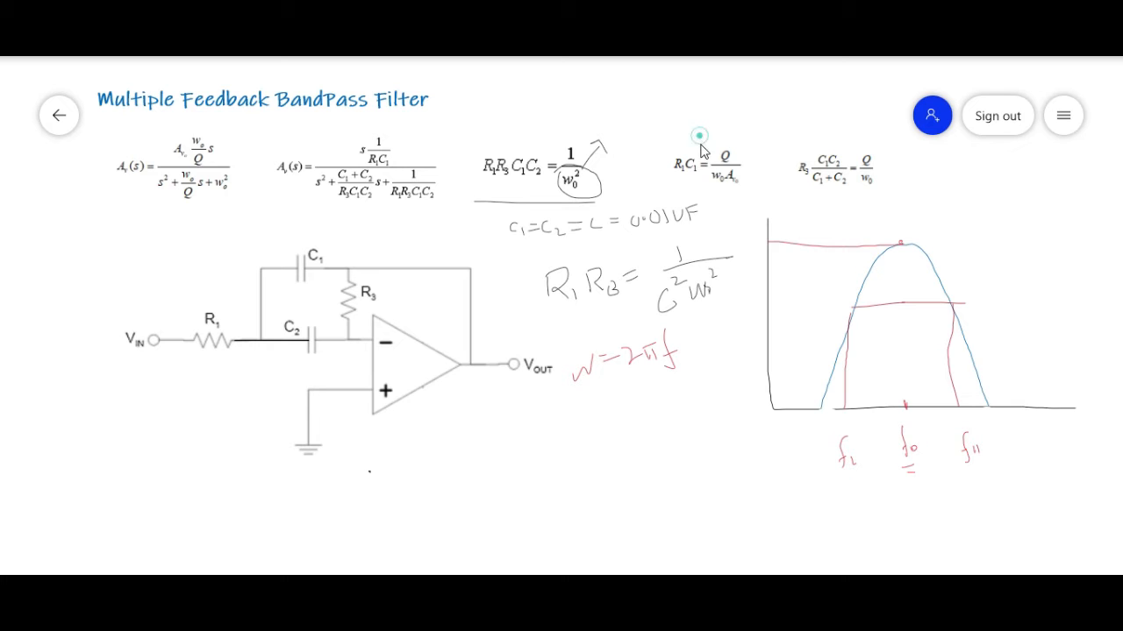
left_click_drag(699, 138, 721, 134)
left_click_drag(831, 133, 849, 130)
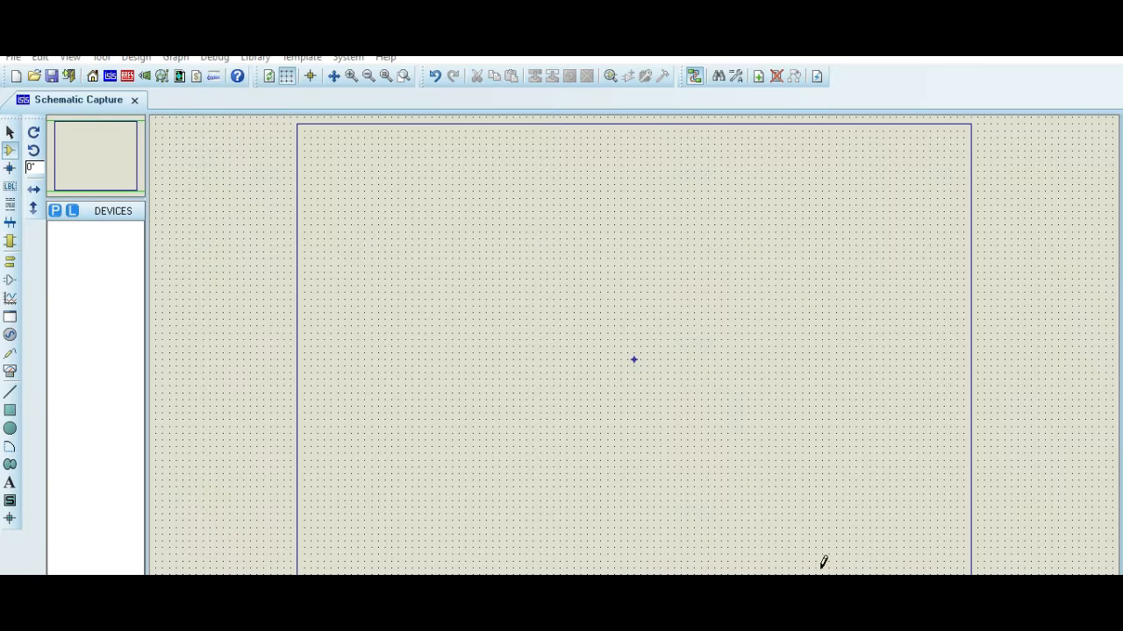
In Proteus Schematic Capture, search the component library for "cap" and add the generic capacitor CAP to the device list
left_click(10, 152)
left_click(54, 211)
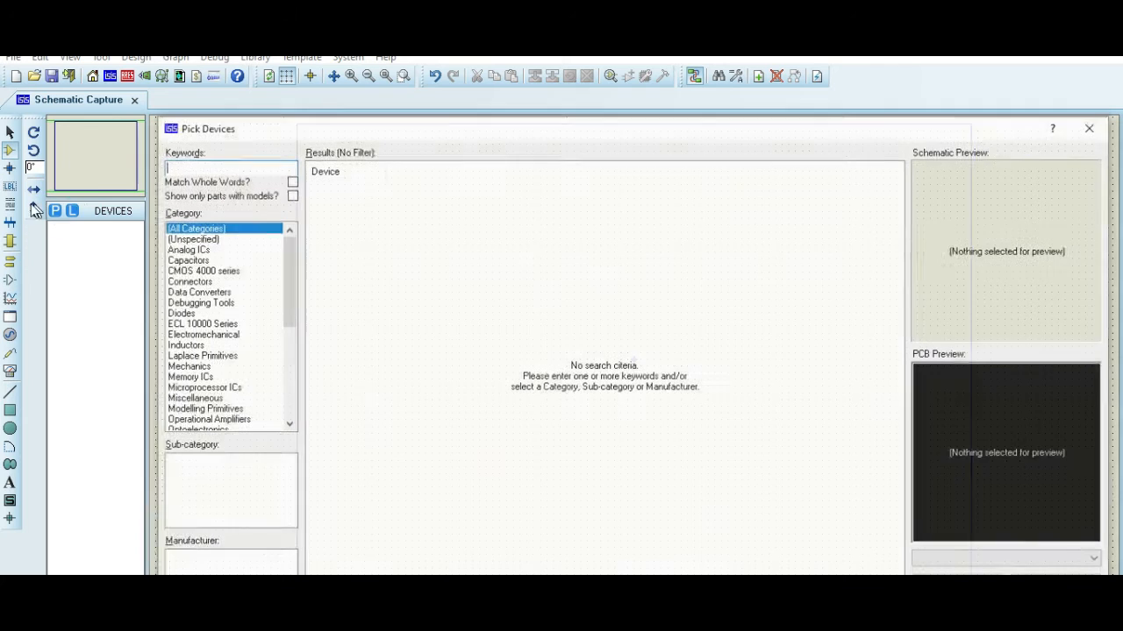
left_click(193, 166)
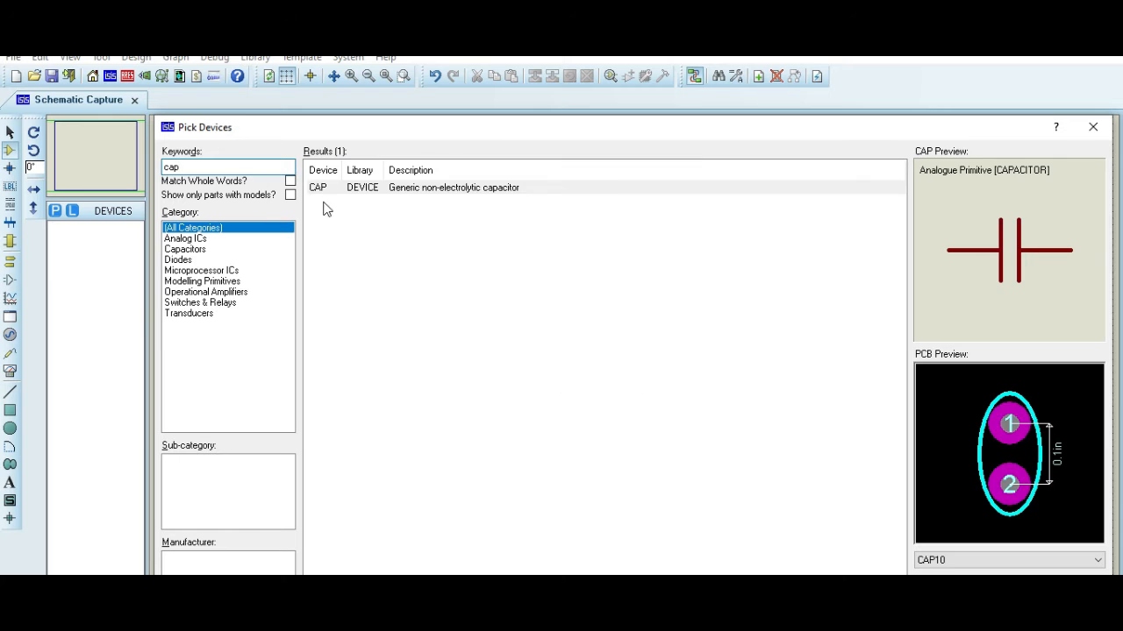
double_click(369, 188)
Search the library for "res" and add the generic resistor RES to the device list
left_click(233, 162)
key("BackSpace")
key("BackSpace")
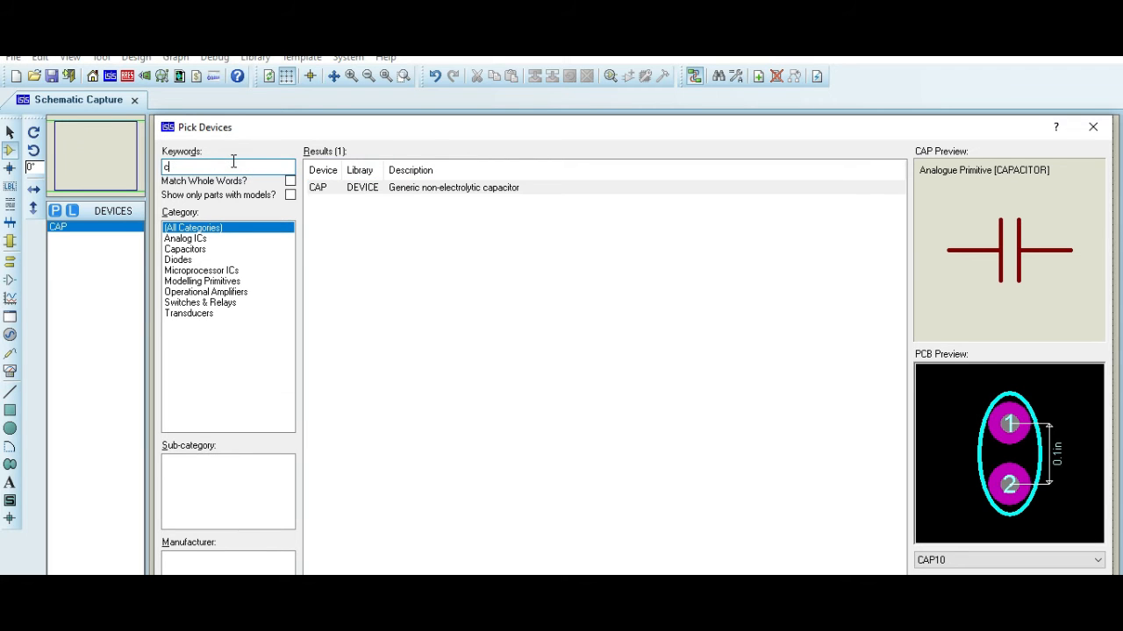
type("res")
double_click(352, 188)
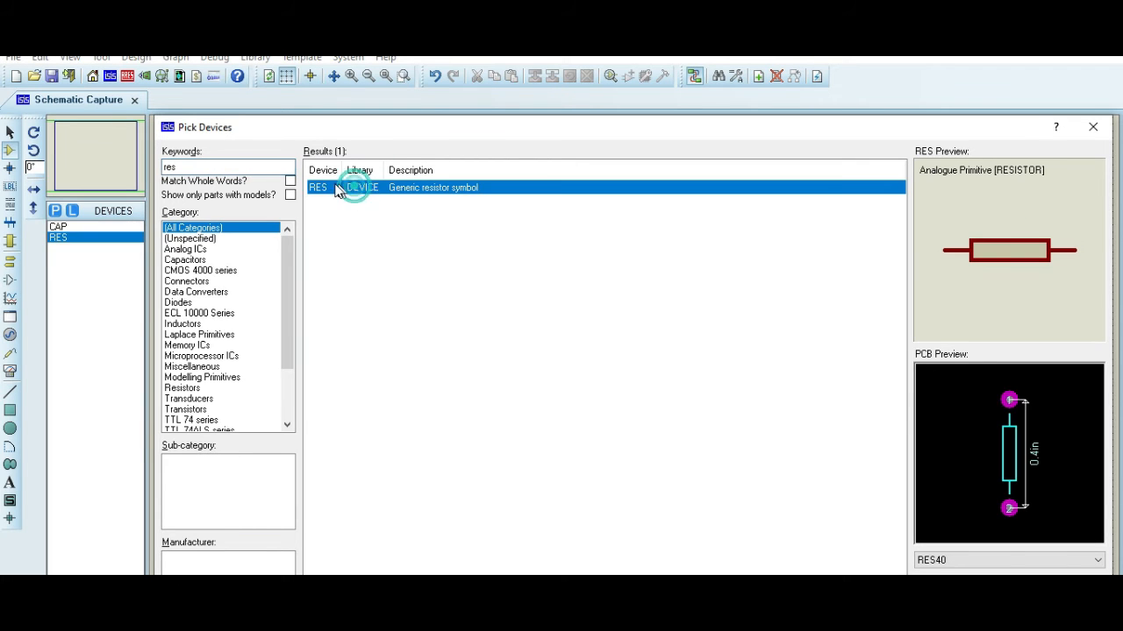
Search the library for "741", add the 741 operational amplifier to the device list and close the device picker
left_click(243, 161)
left_click(243, 164)
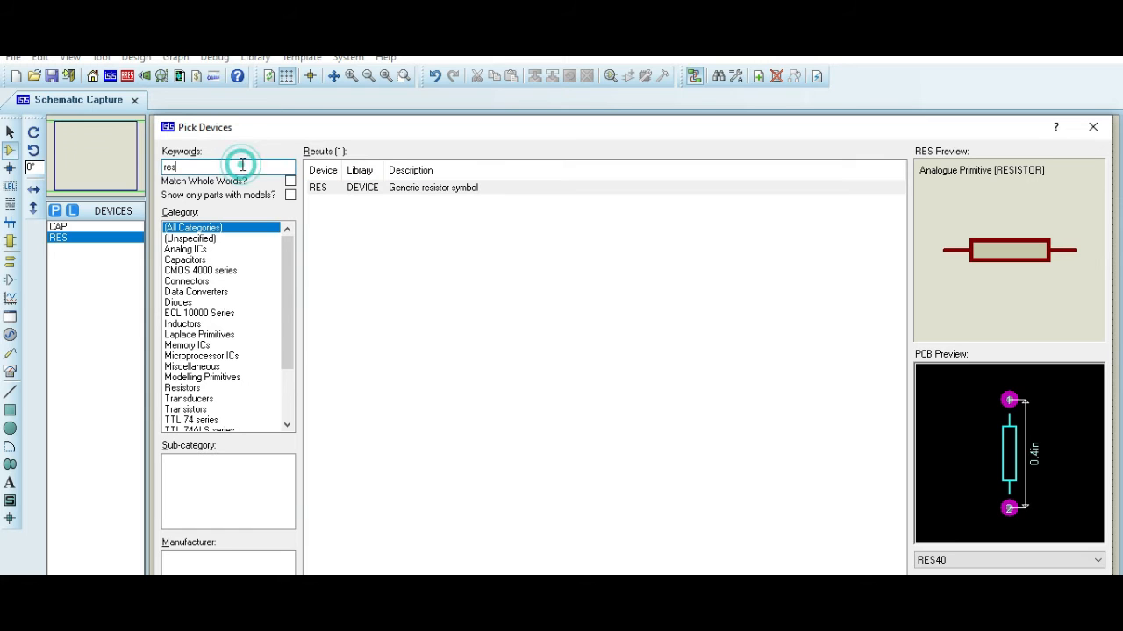
key("BackSpace")
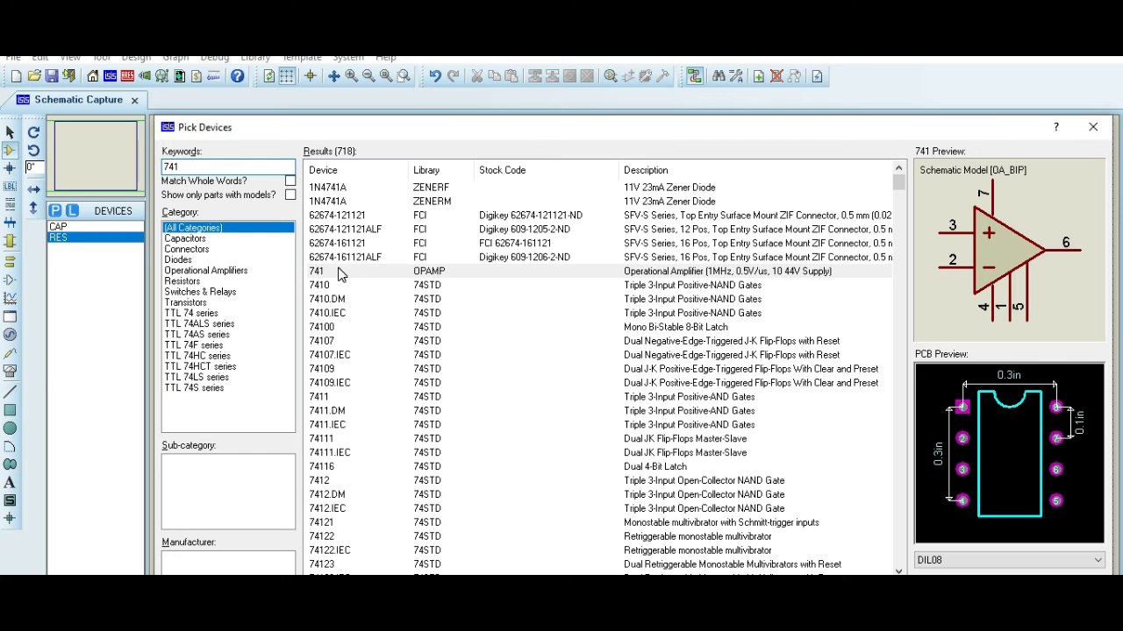
double_click(340, 271)
left_click(1093, 128)
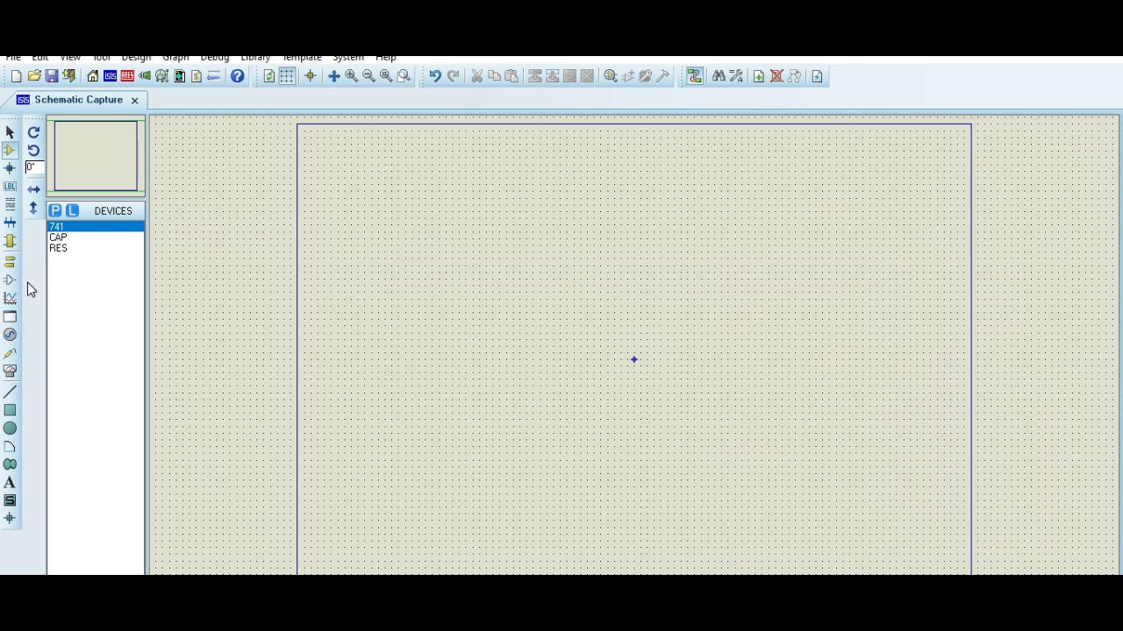
Place two CAP capacitors side by side in the upper-left area of the schematic sheet
left_click(61, 238)
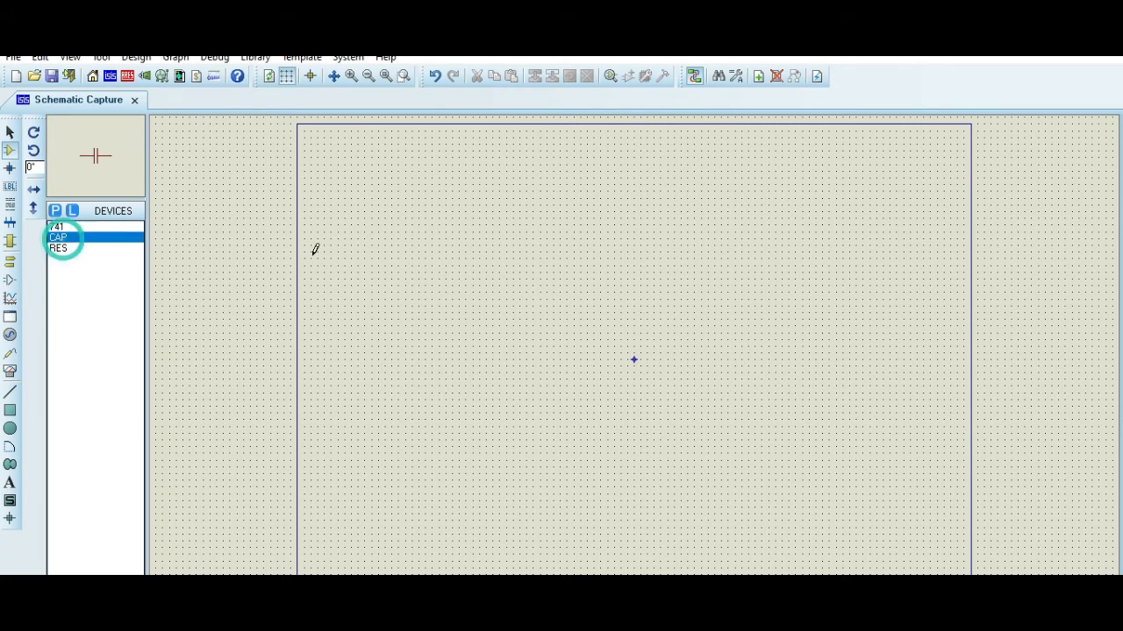
left_click(337, 249)
left_click(350, 258)
left_click(388, 258)
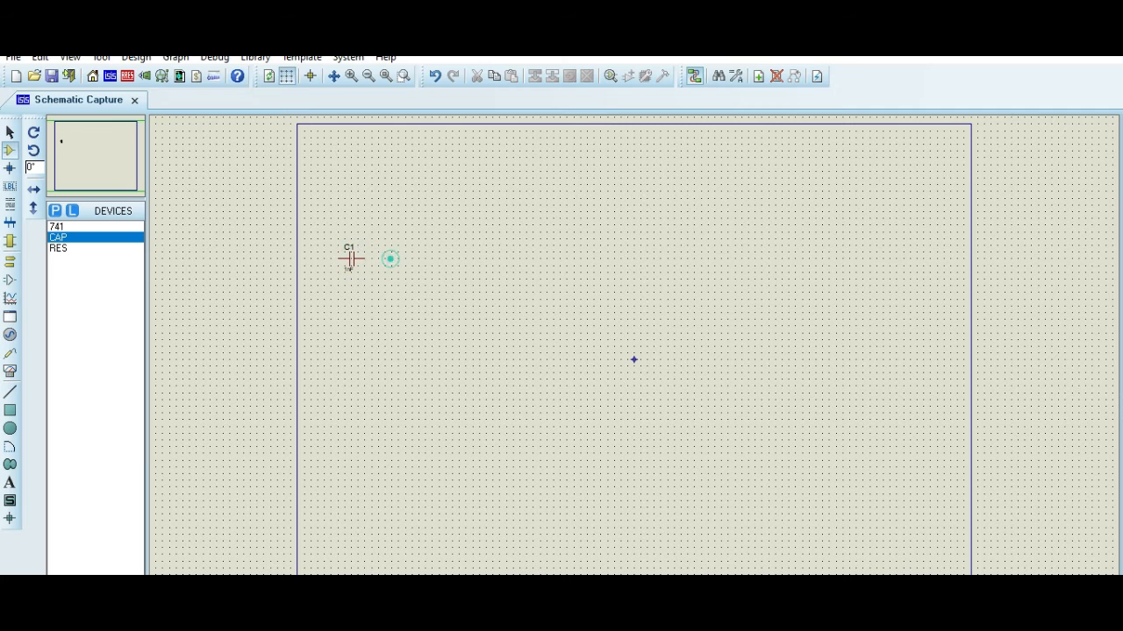
left_click(403, 258)
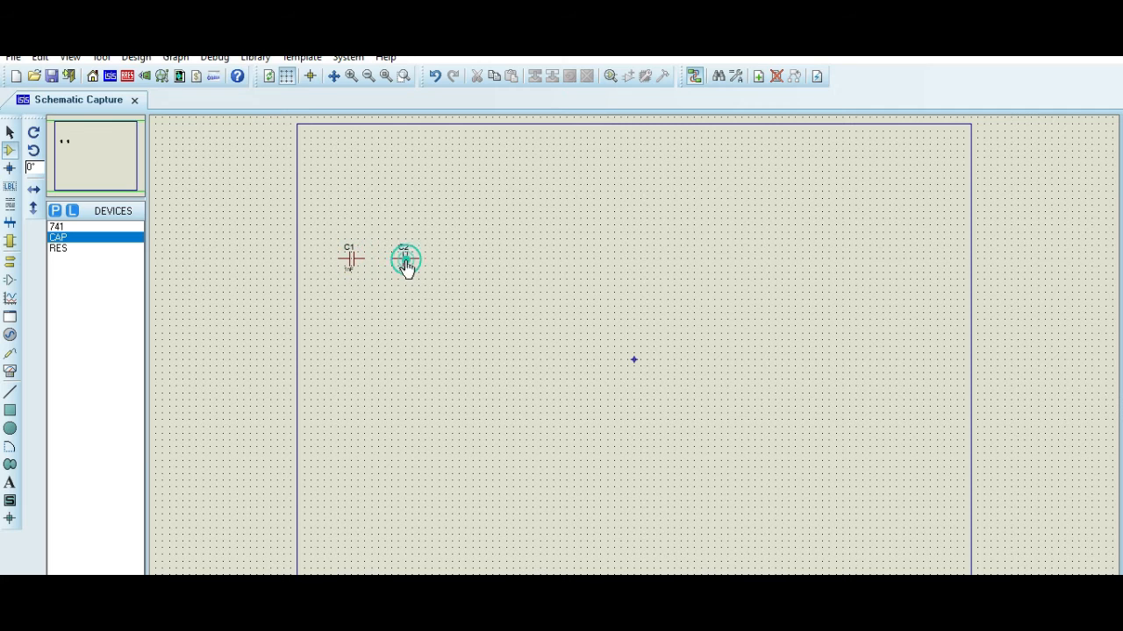
Place one RES resistor above C2 and another below it, and rotate the lower resistor clockwise to stand vertically
left_click(61, 249)
left_click(426, 226)
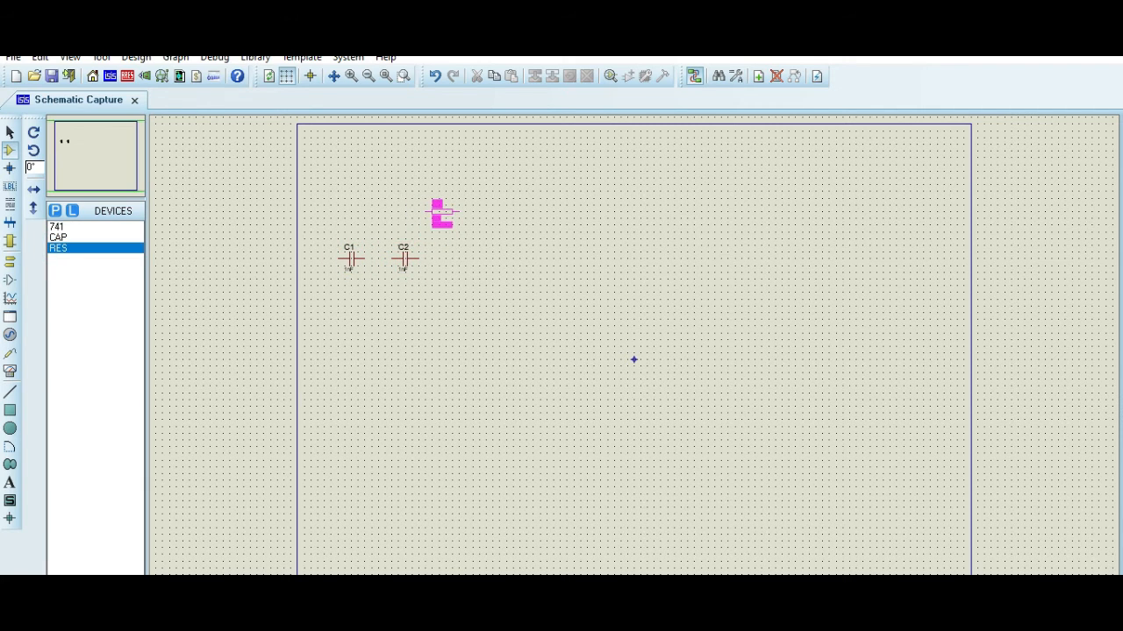
left_click(436, 214)
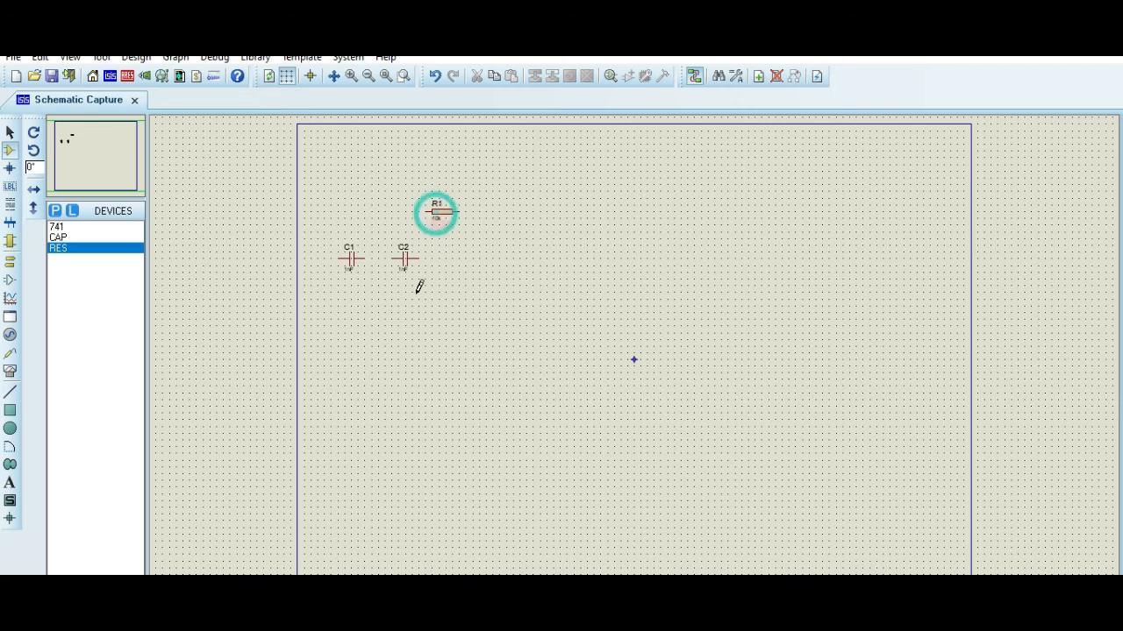
left_click(418, 293)
left_click(433, 298)
right_click(446, 309)
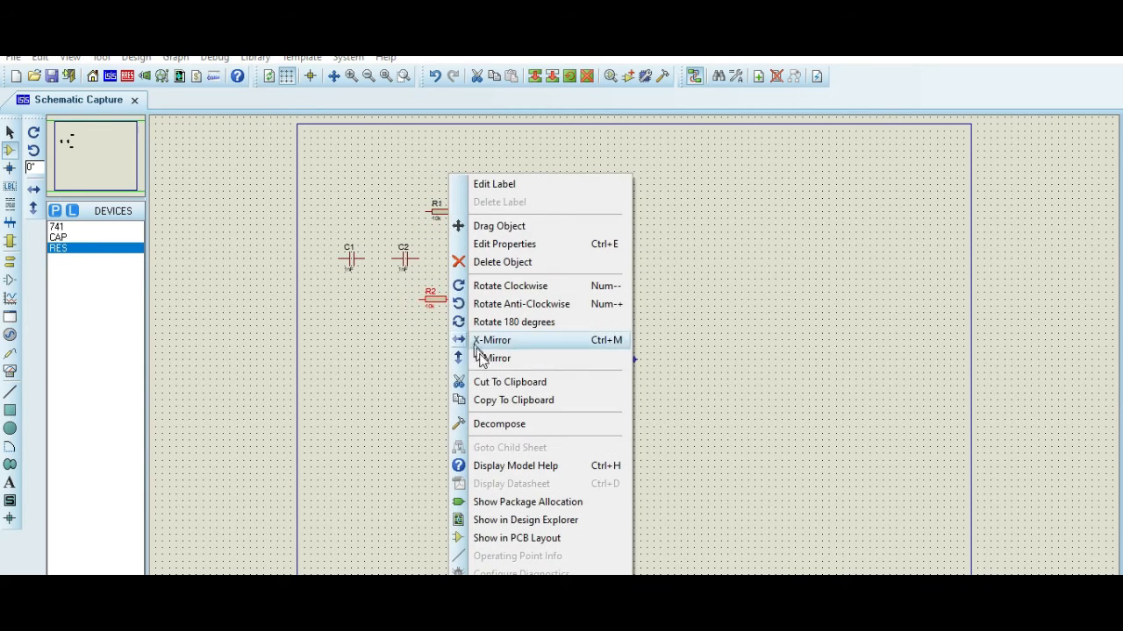
left_click(493, 285)
Wire C1 to C2, R1's near end to the node between them, and C2's free end to the top of R2
scroll(637, 353, "up", 1)
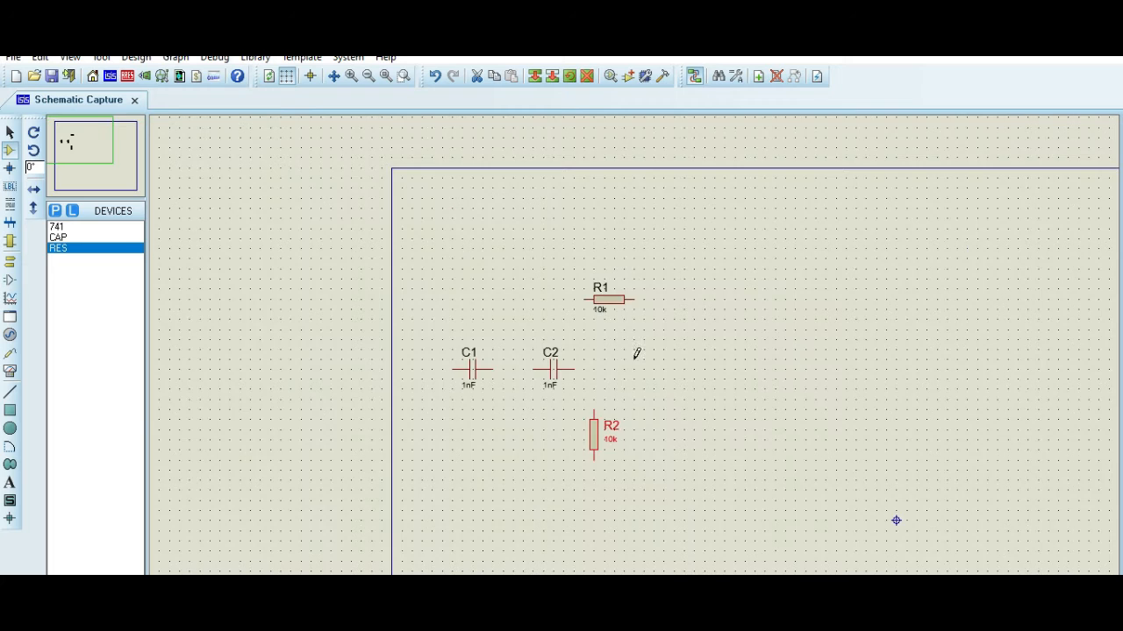
scroll(637, 353, "up", 1)
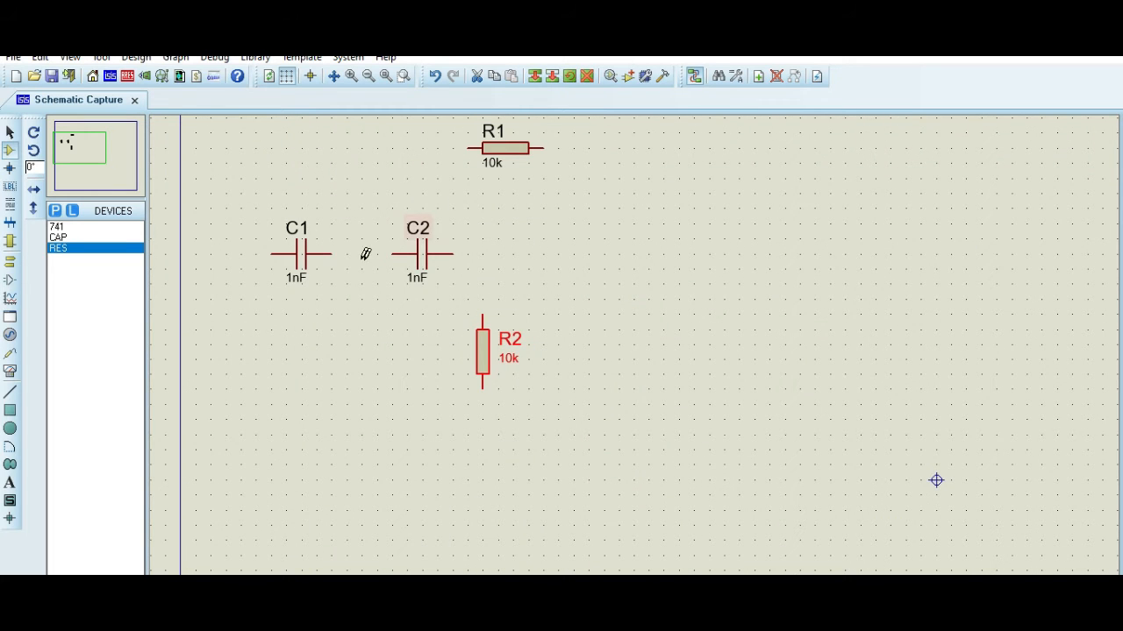
left_click(331, 255)
left_click(388, 255)
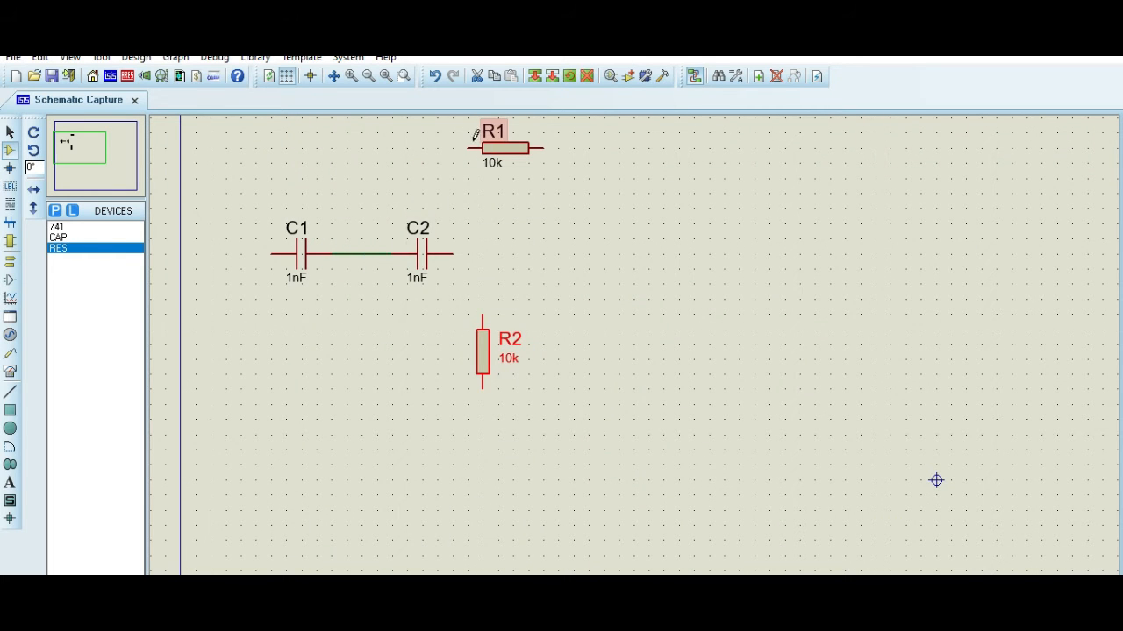
left_click(469, 148)
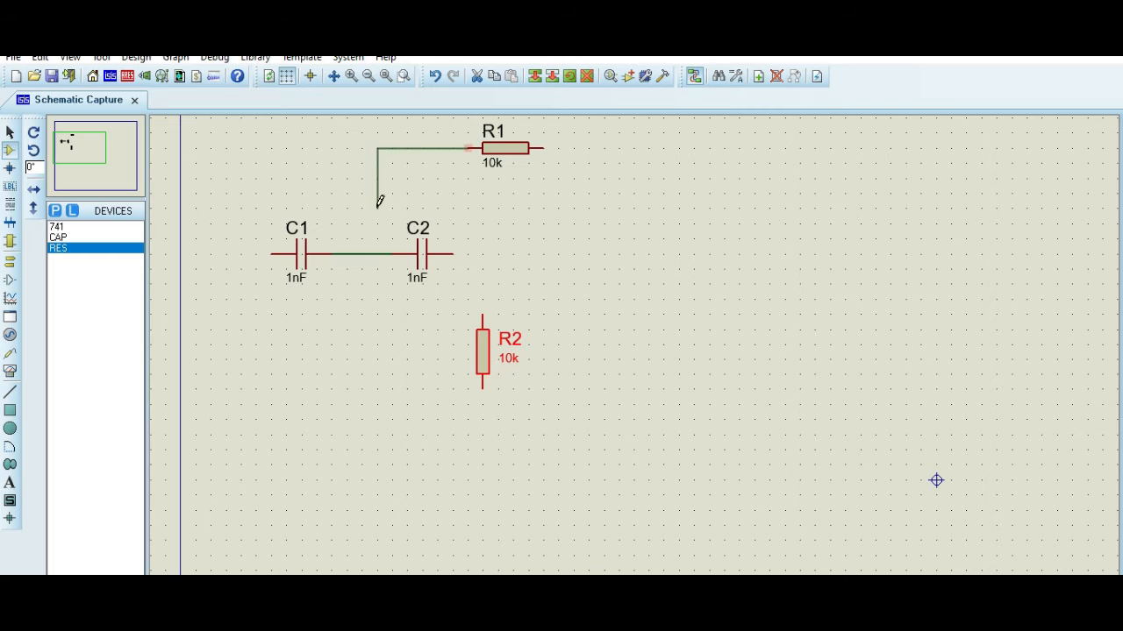
left_click(361, 255)
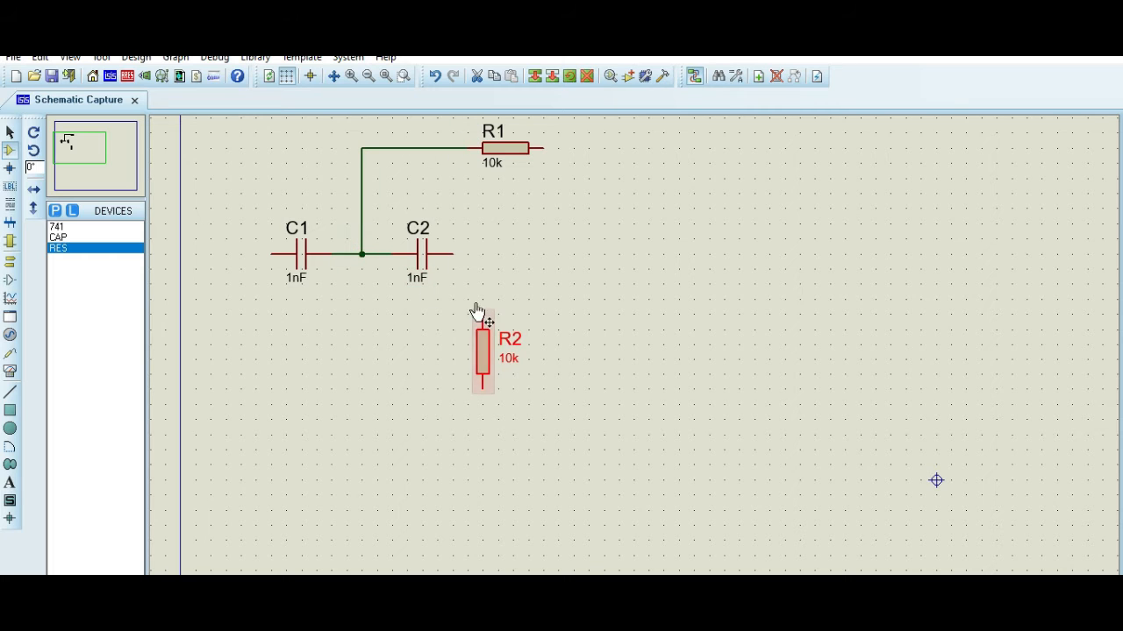
left_click(452, 254)
left_click(482, 317)
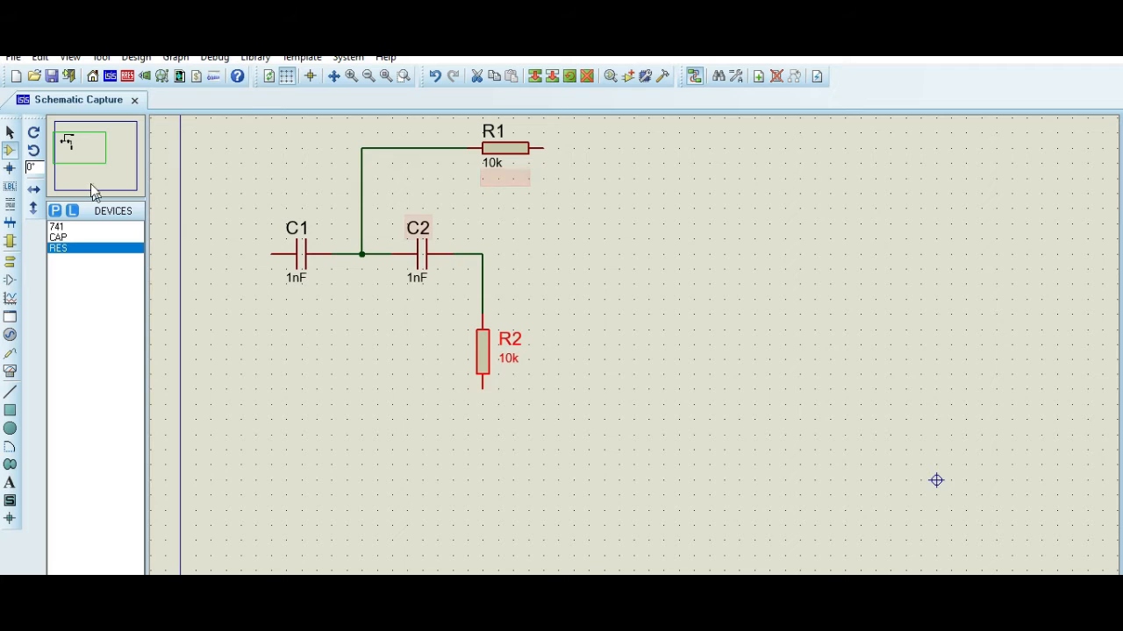
Place the 741 op-amp beside C2 and wire R1's free end to its output pin 6
left_click(56, 227)
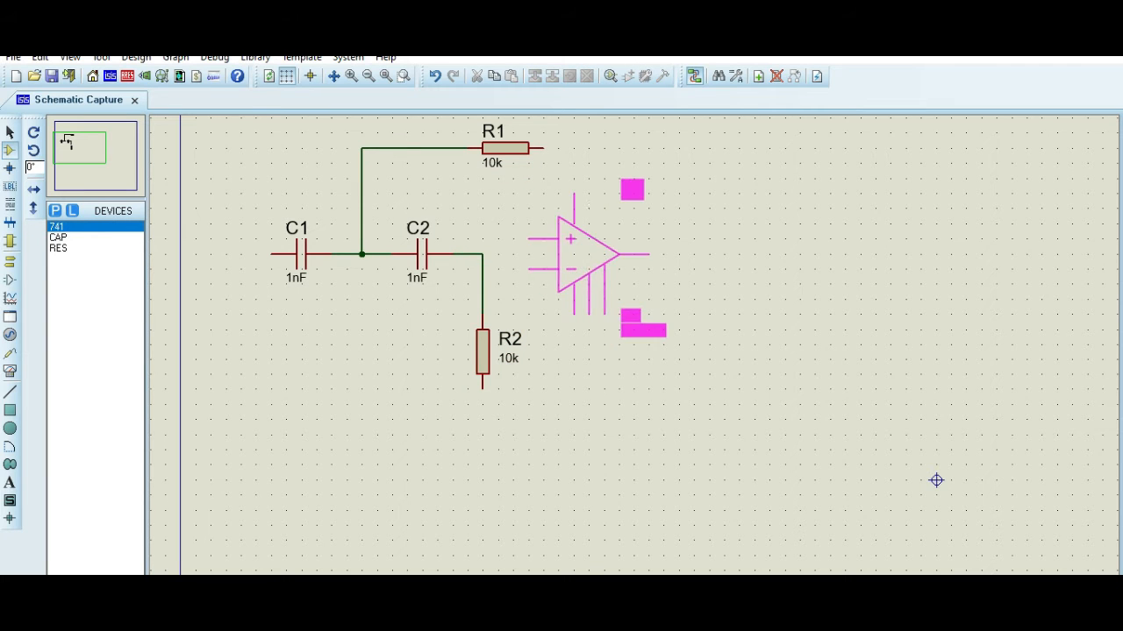
left_click(600, 273)
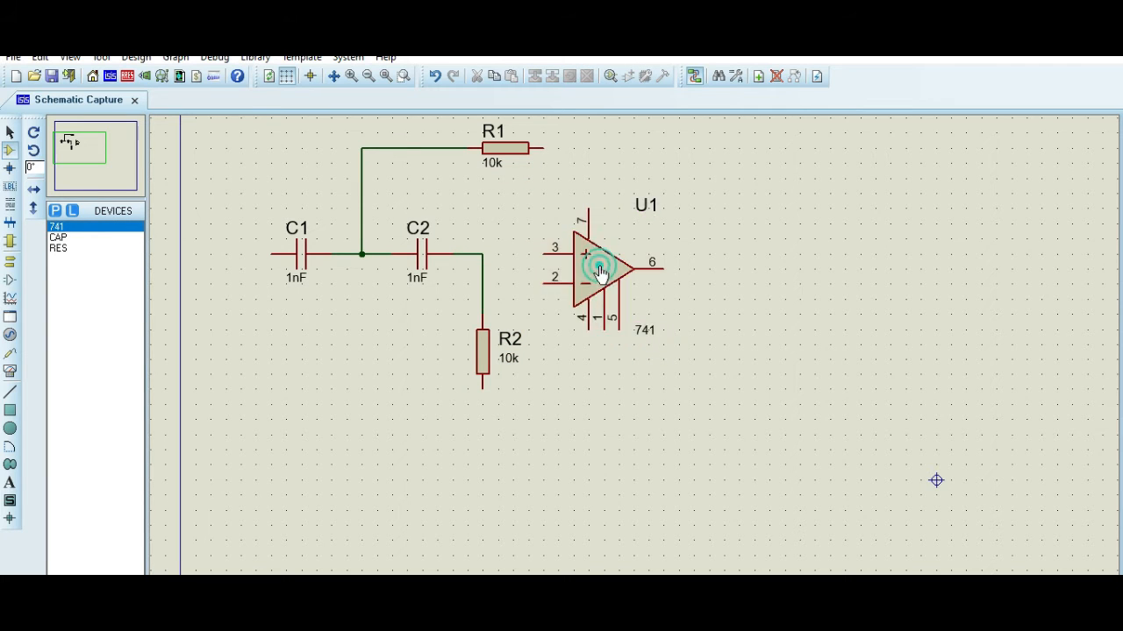
left_click(542, 148)
left_click(682, 265)
left_click(662, 267)
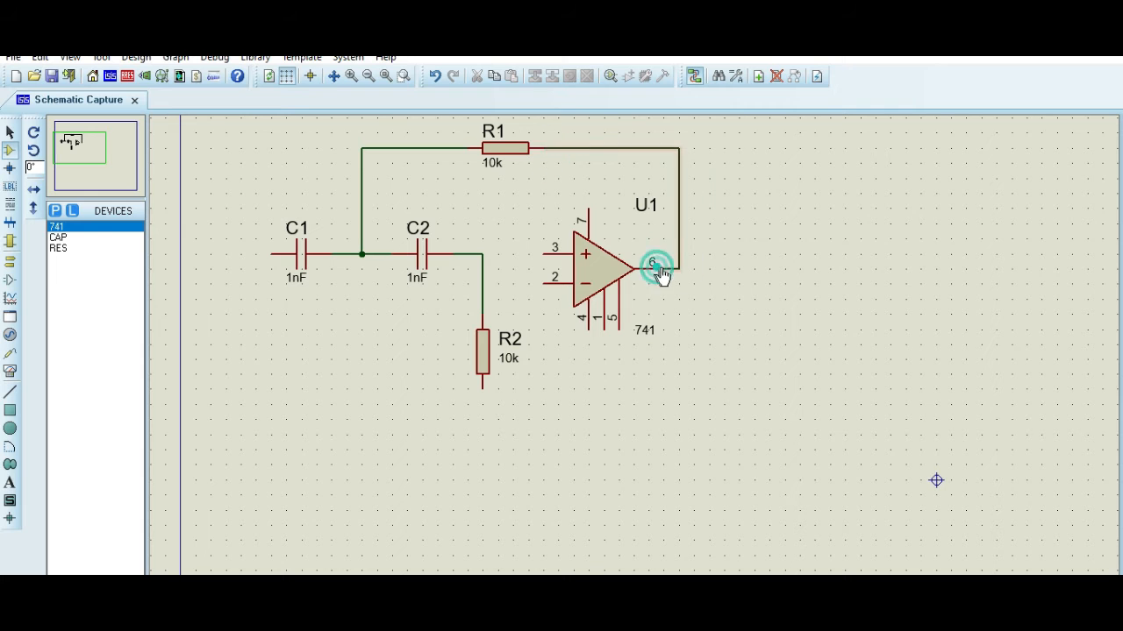
Wire op-amp pin 3 to the node between C2 and R2, and connect a ground terminal to R2's lower end
left_click(542, 254)
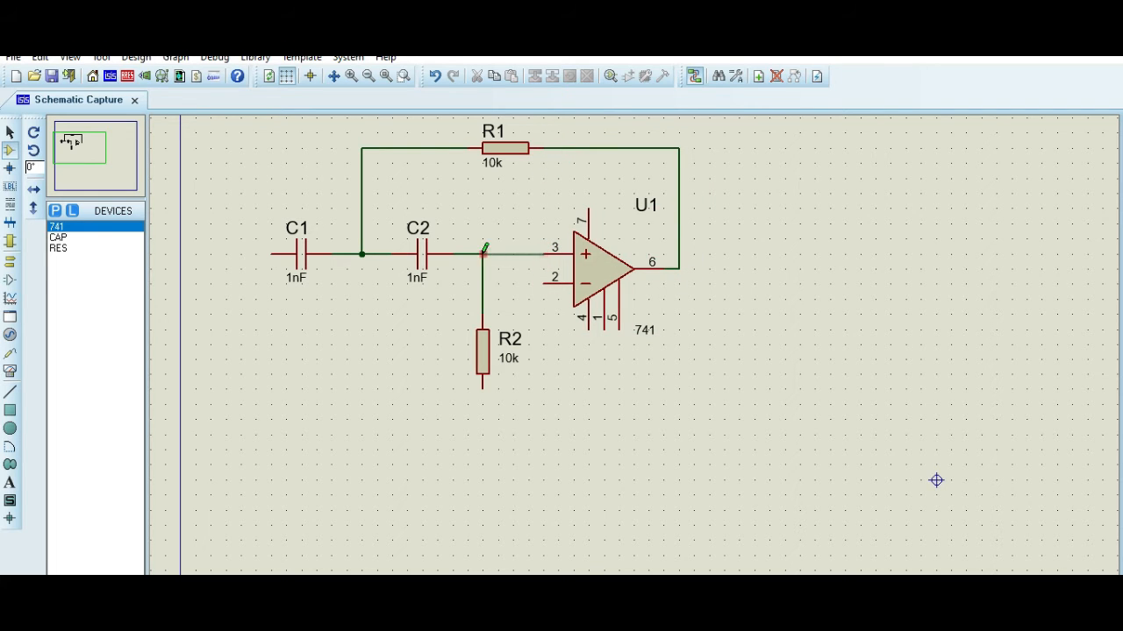
left_click(483, 254)
left_click(9, 261)
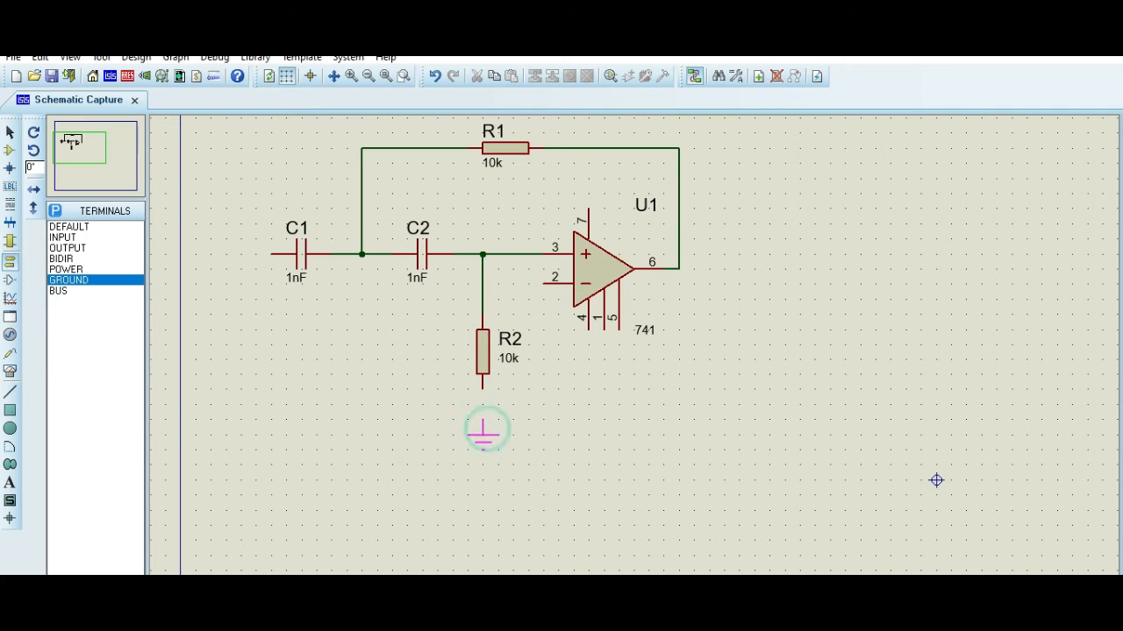
left_click(483, 430)
left_click(483, 388)
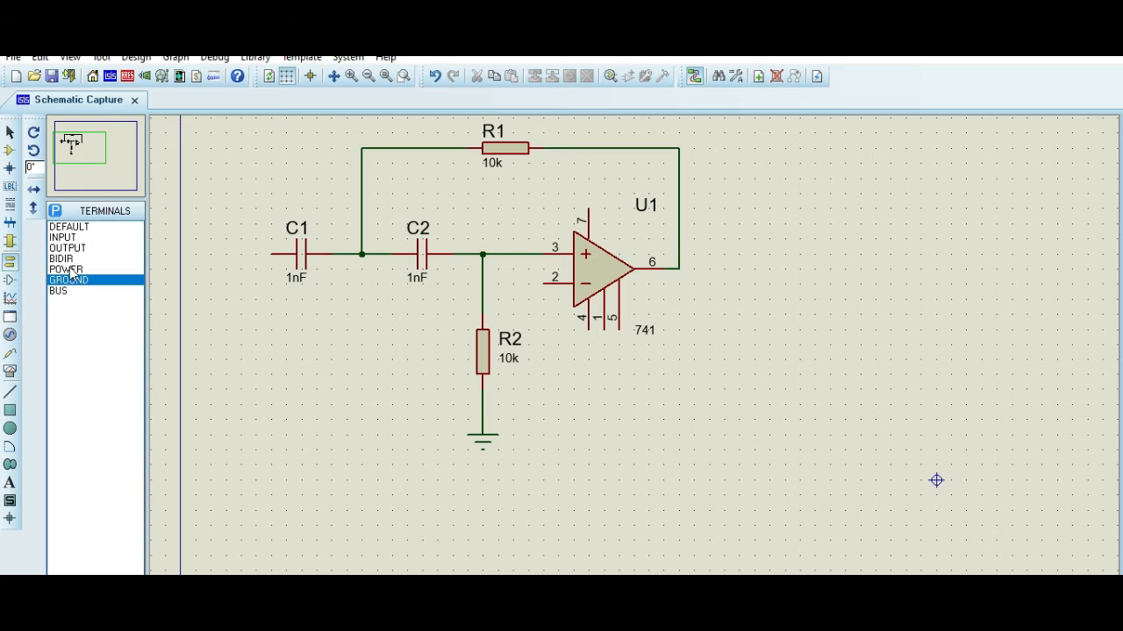
Place two RES resistors below the op-amp and rotate R4, the lower one, clockwise to stand vertically
left_click(10, 150)
left_click(59, 249)
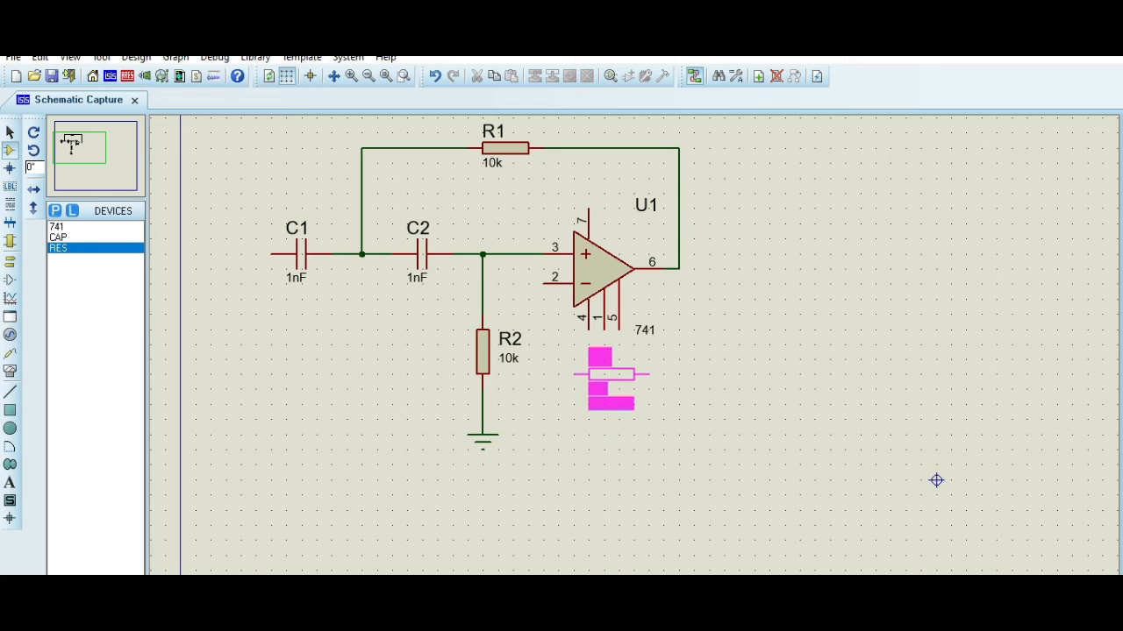
left_click(596, 375)
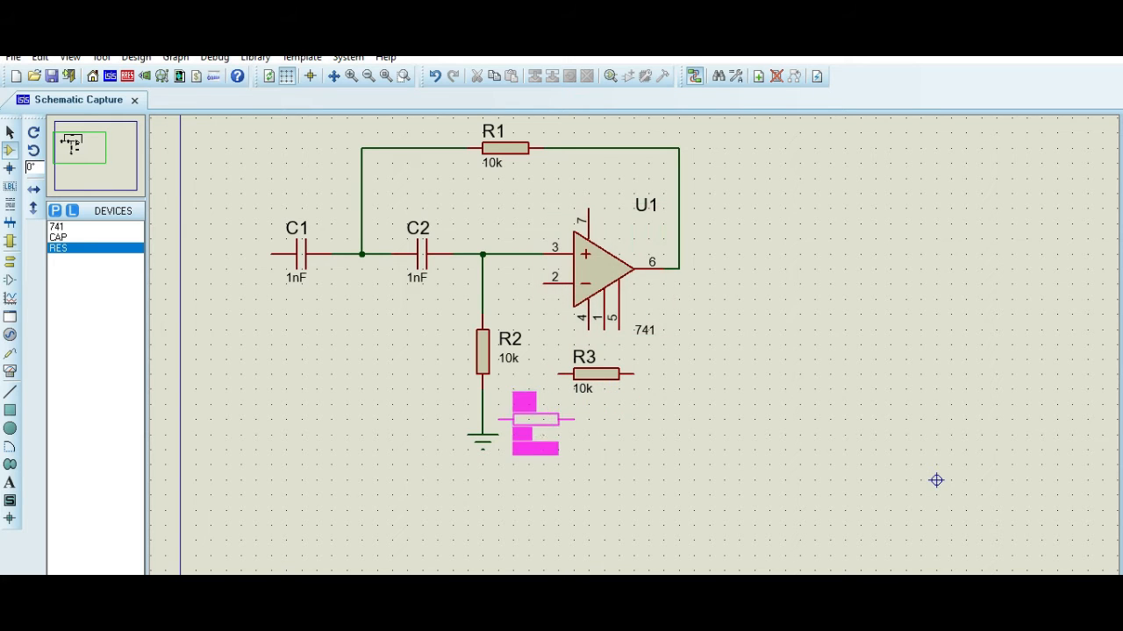
left_click(549, 420)
right_click(554, 422)
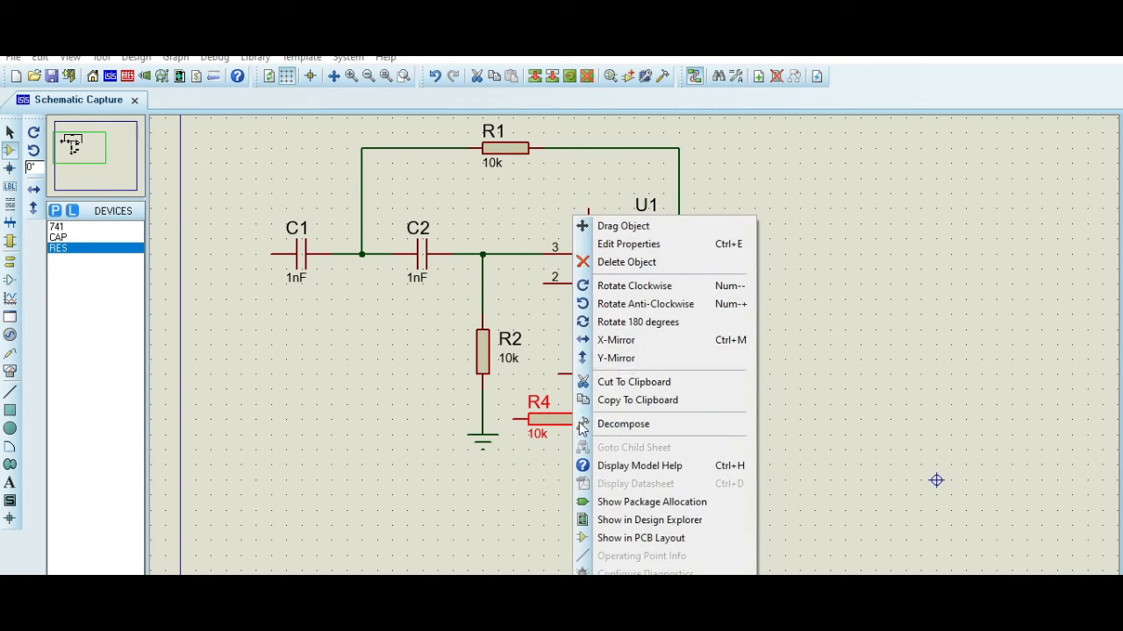
left_click(633, 286)
left_click(543, 284)
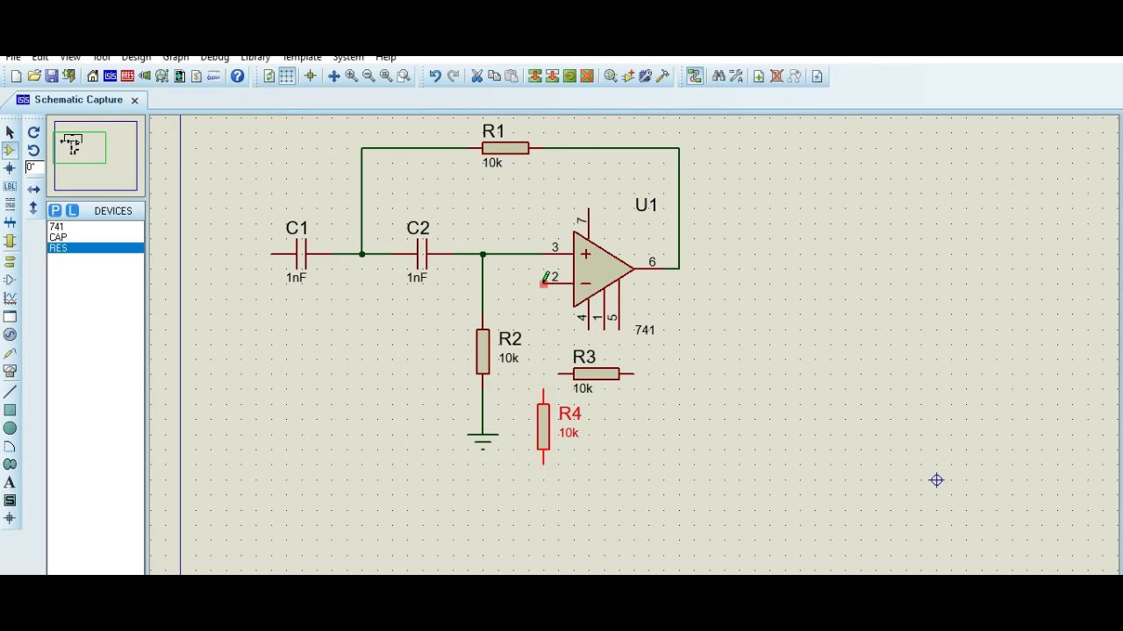
right_click(542, 384)
double_click(544, 410)
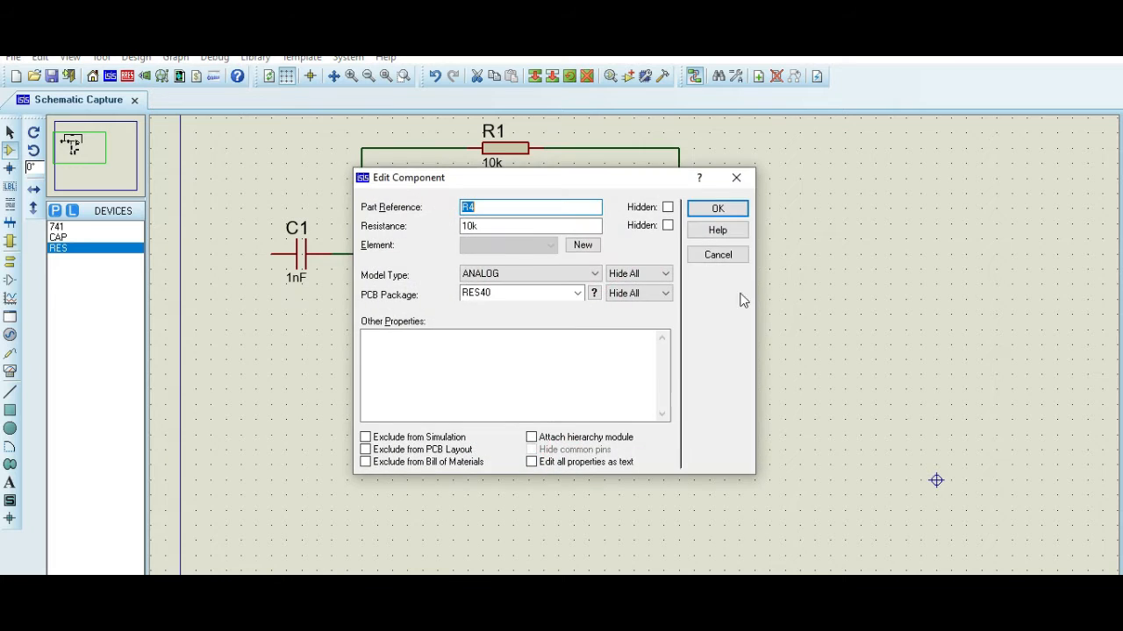
left_click(721, 253)
Shift R4 slightly toward R2 and wire op-amp pin 2 to R4's upper end
left_click_drag(544, 430, 528, 429)
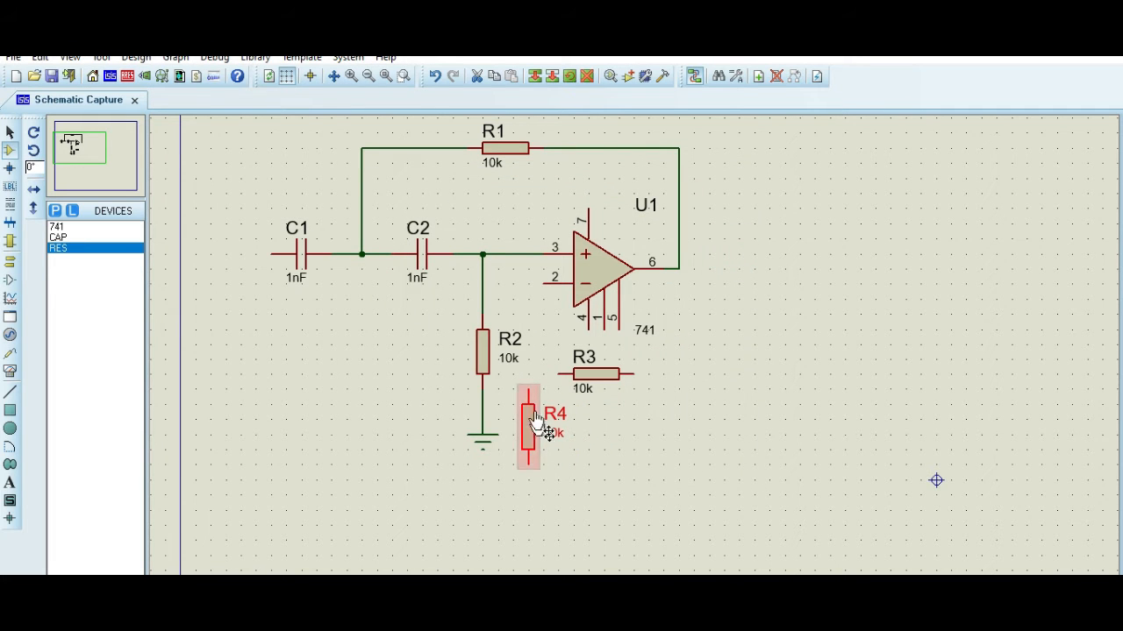
left_click(542, 279)
left_click(528, 390)
Wire R3 between the node above R4 and the op-amp's output node at pin 6
left_click(558, 373)
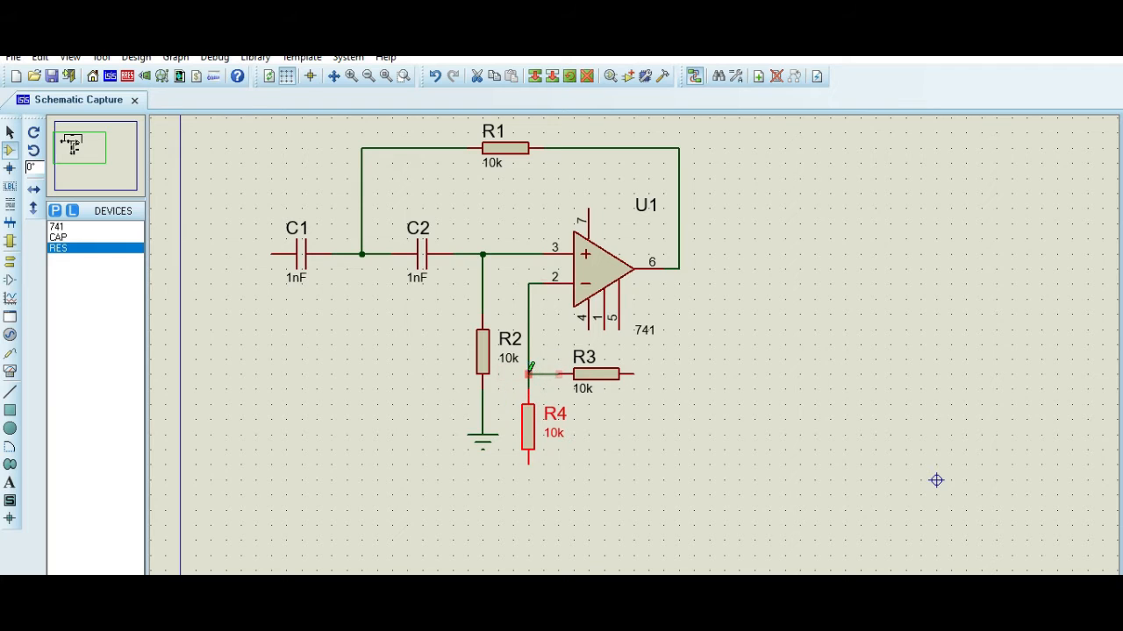
left_click(528, 373)
left_click(634, 374)
left_click(678, 272)
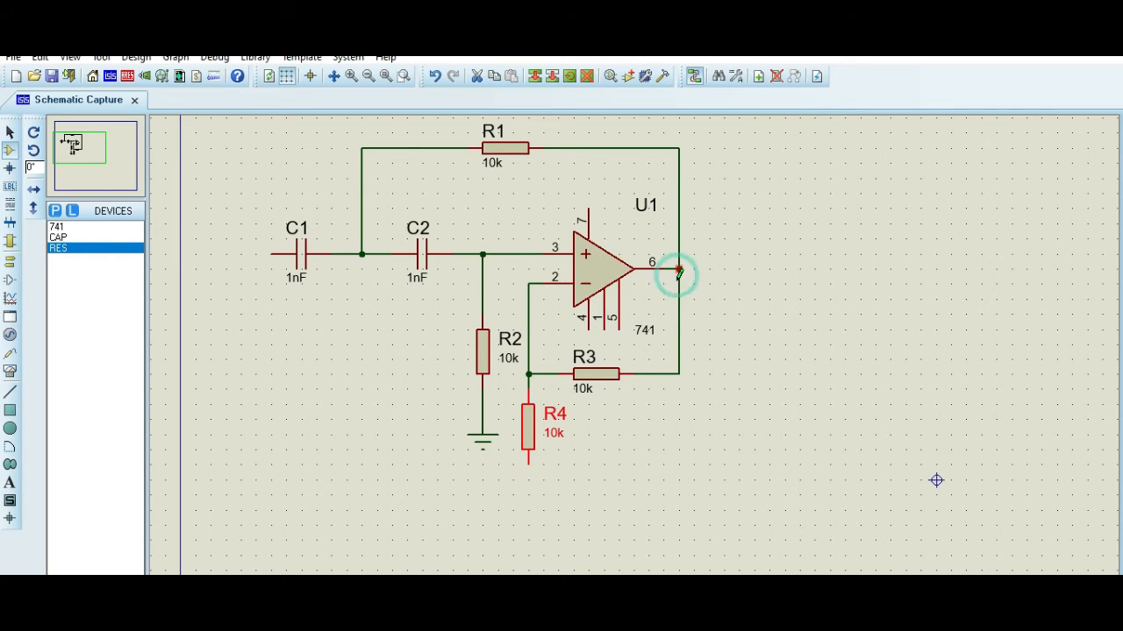
Place a ground terminal beneath R4 and wire it to R4's lower end
left_click(11, 263)
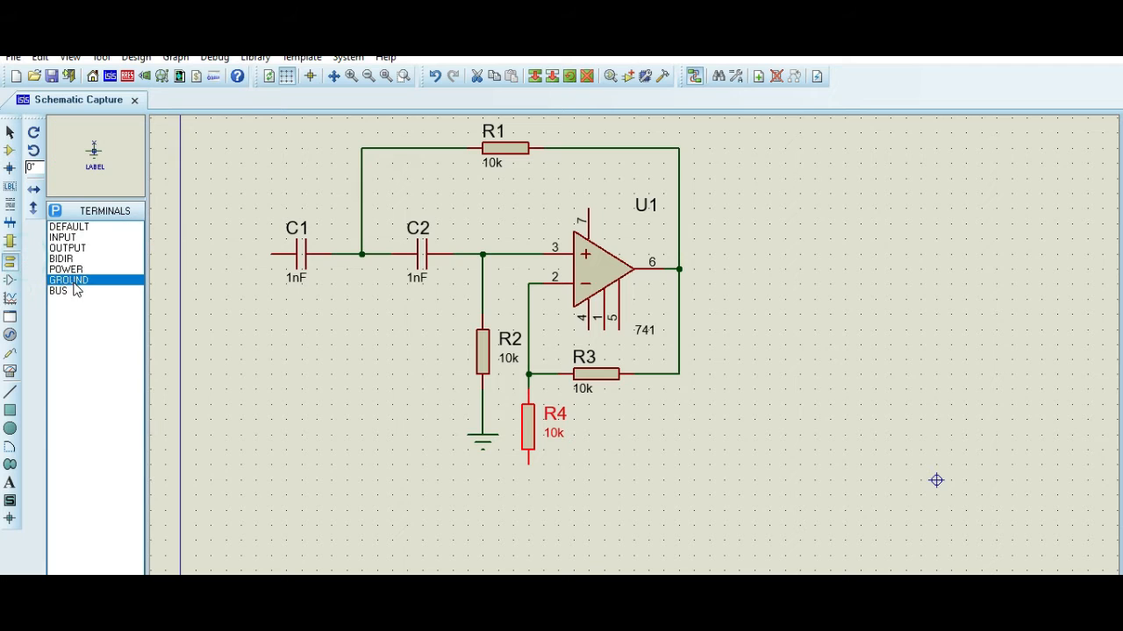
left_click(542, 496)
left_click(527, 497)
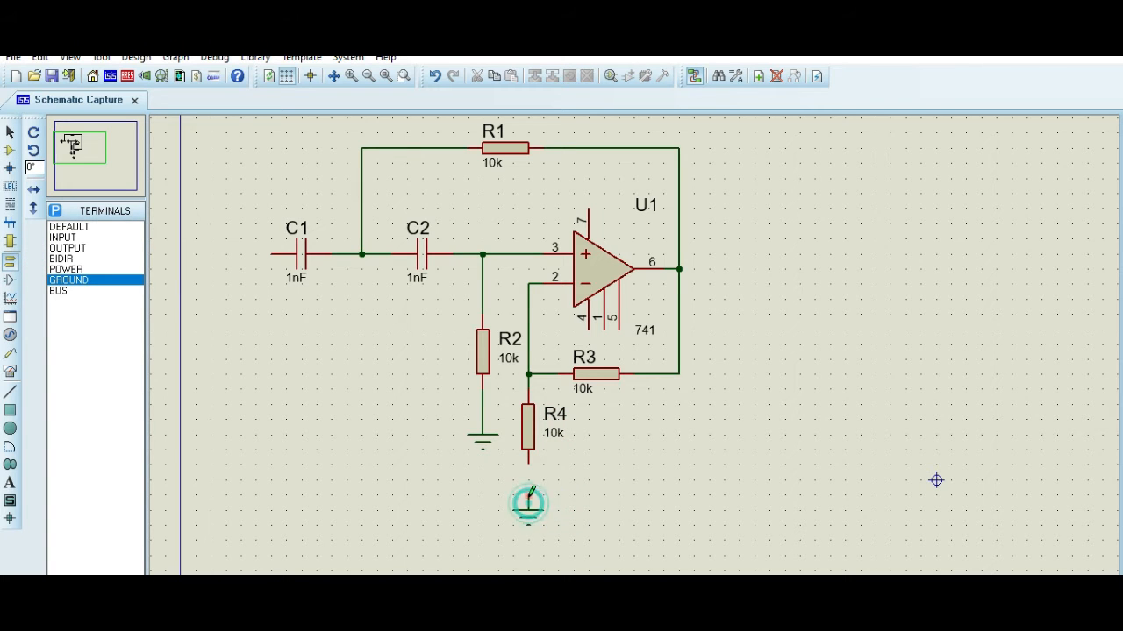
left_click(528, 467)
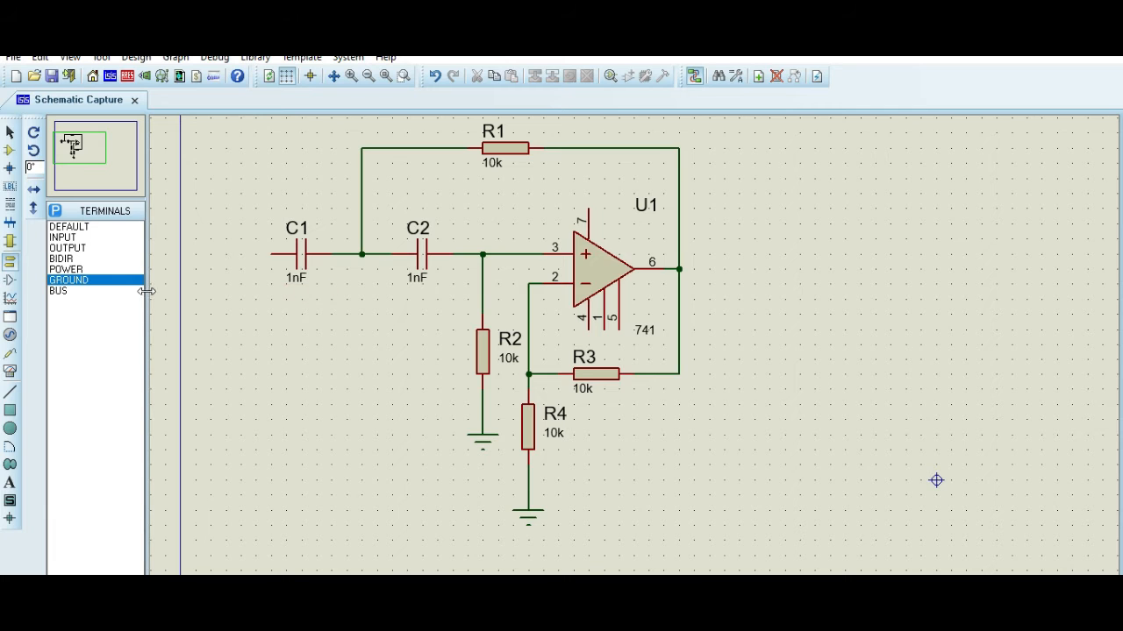
Place DC generators above and below the op-amp and wire them to supply pins 7 and 4
left_click(10, 334)
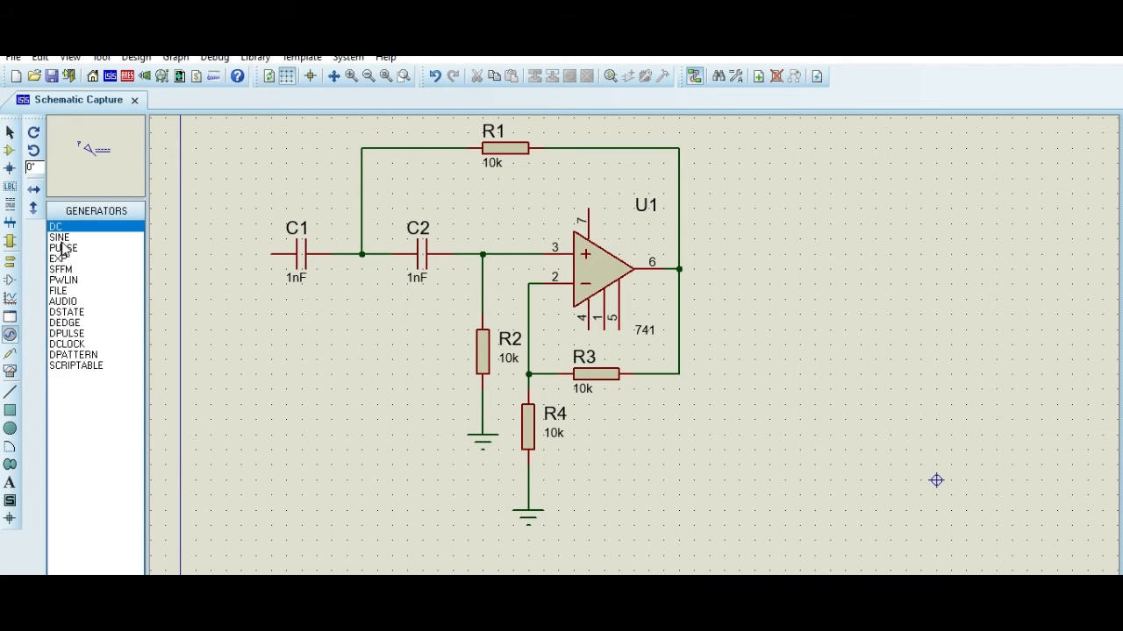
left_click(592, 191)
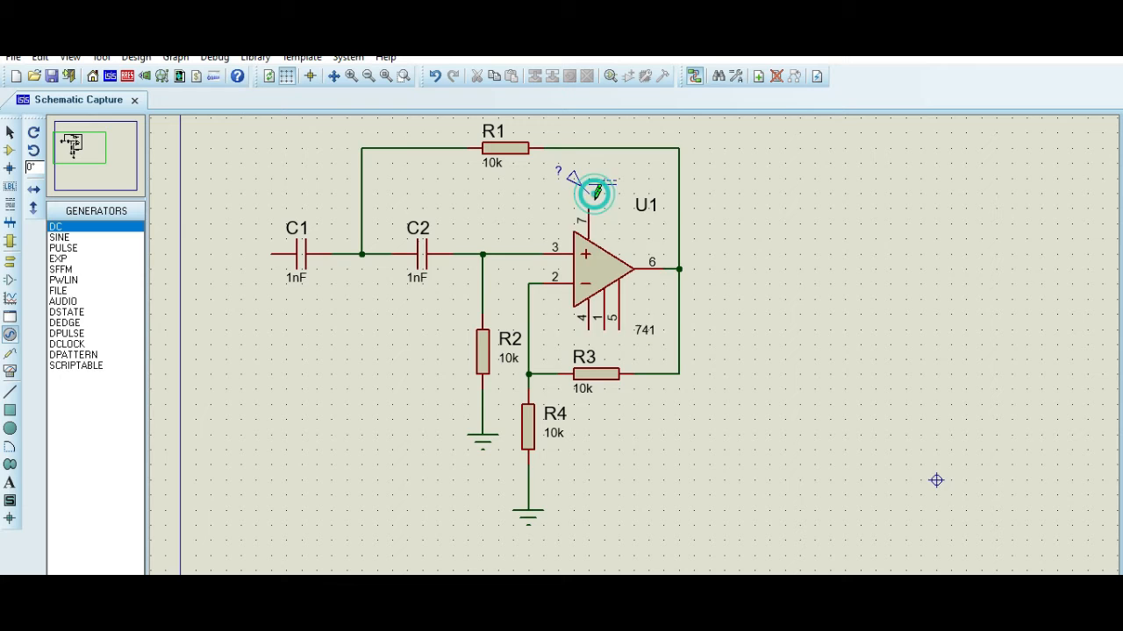
left_click(585, 335)
left_click(588, 345)
left_click(588, 331)
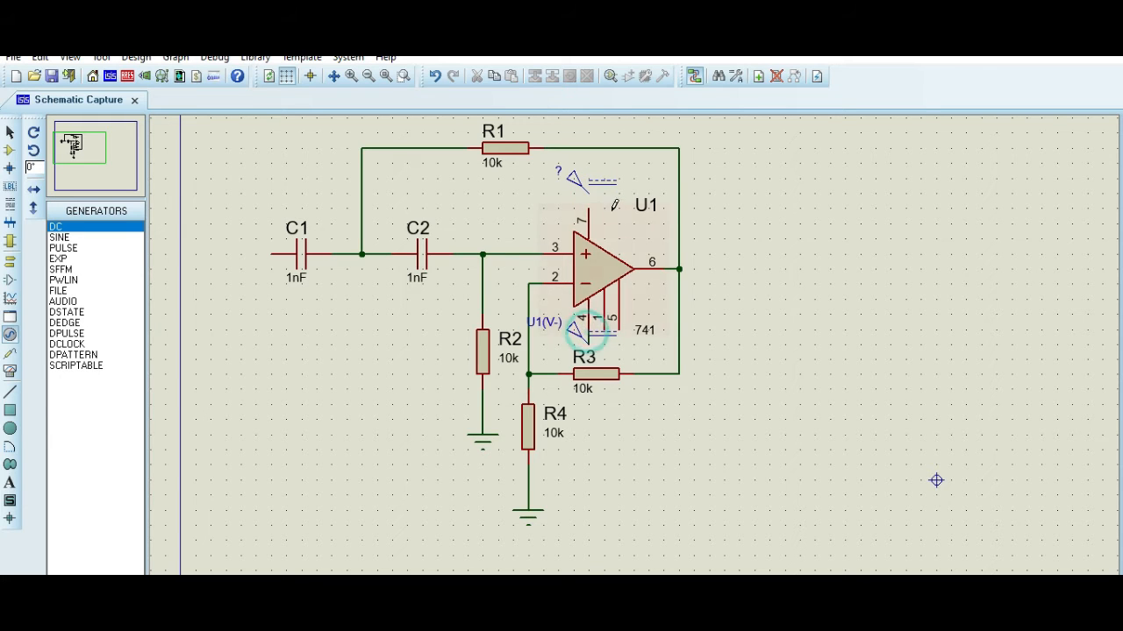
left_click(587, 191)
left_click(589, 211)
Place another generator at the filter input and wire it to C1's free end
left_click(241, 244)
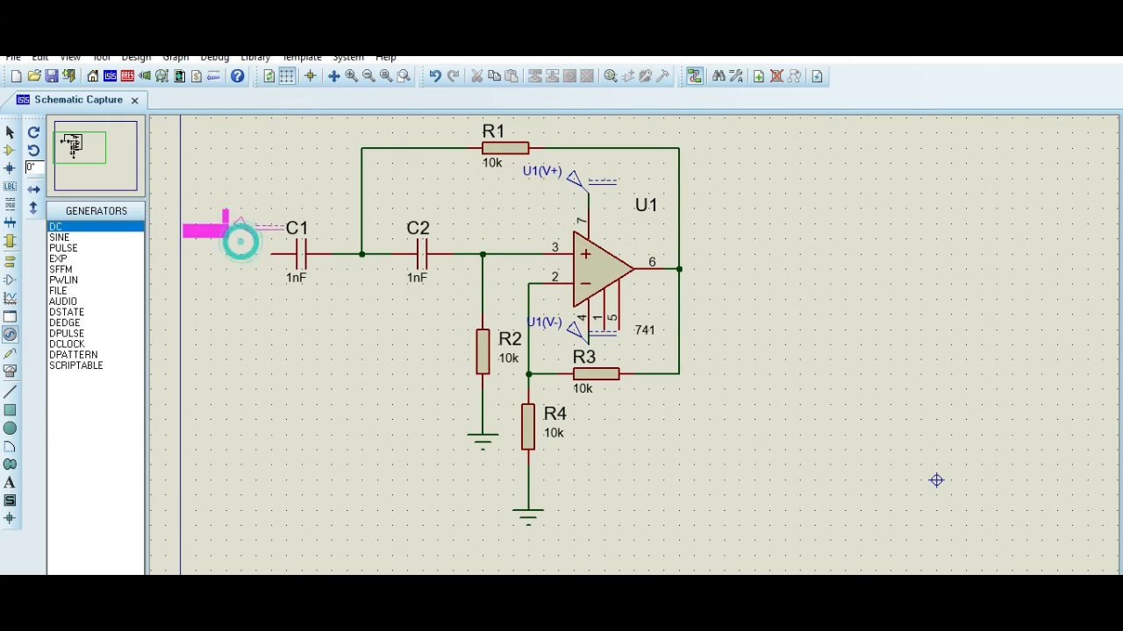
left_click(256, 252)
left_click(257, 254)
left_click(270, 254)
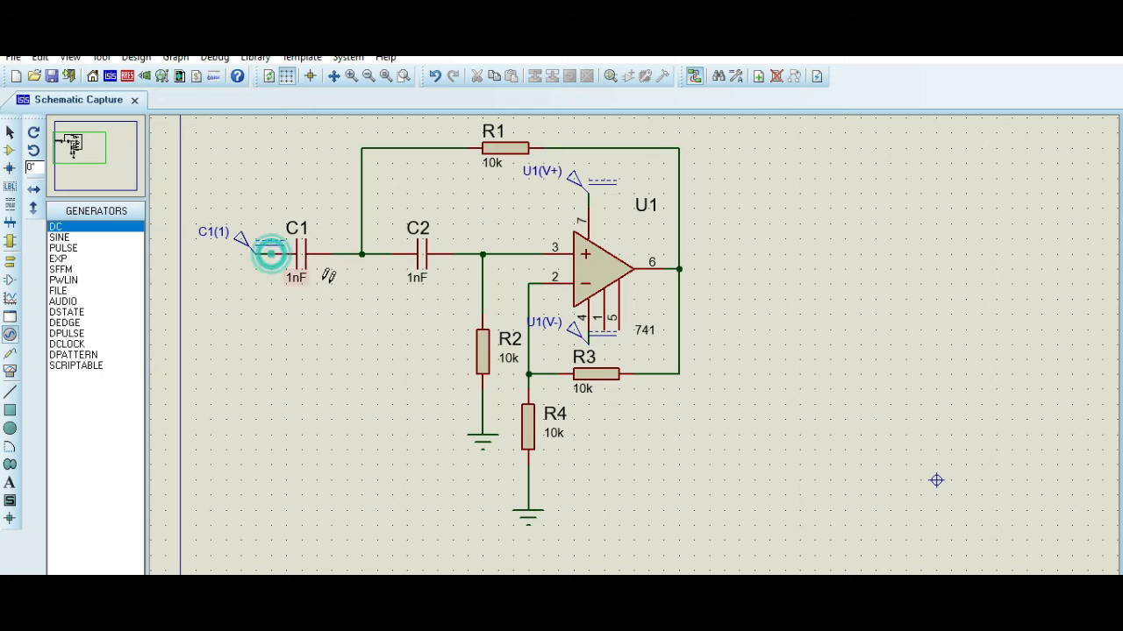
Make the input generator at C1 a sine source with a 2 V peak amplitude and 500 Hz frequency
double_click(244, 236)
left_click(416, 221)
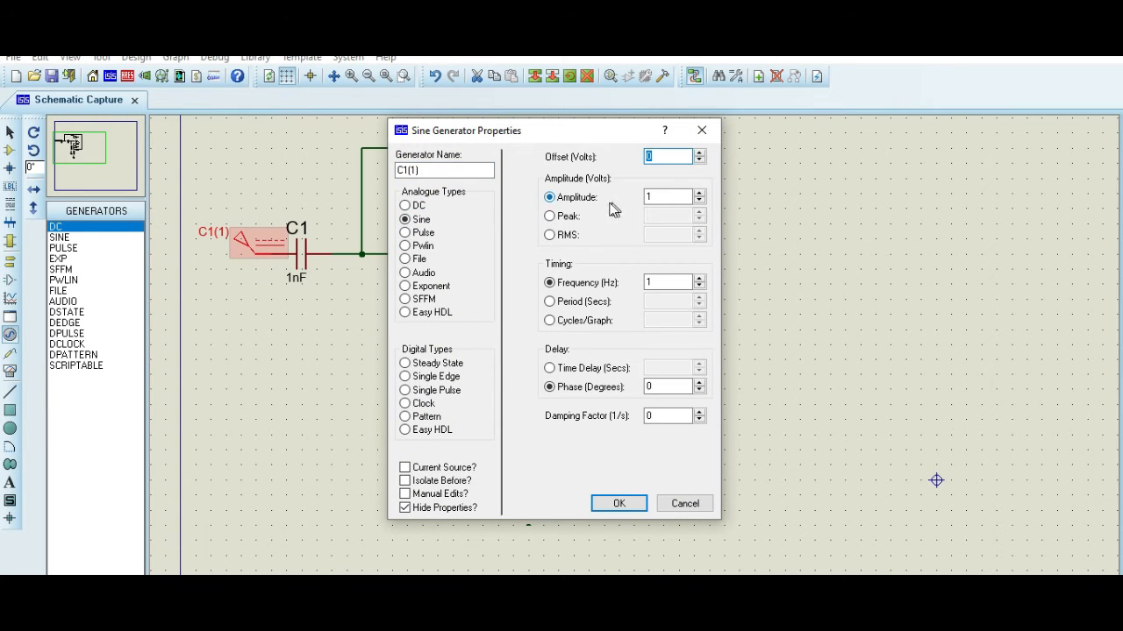
left_click(550, 217)
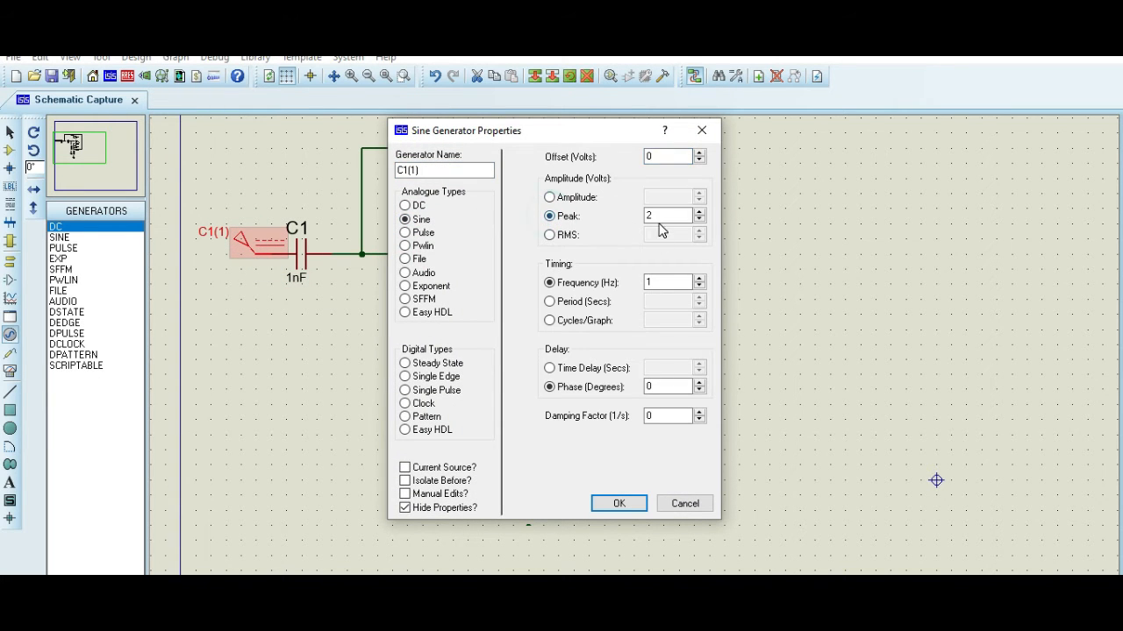
left_click(658, 280)
type("500")
left_click(619, 504)
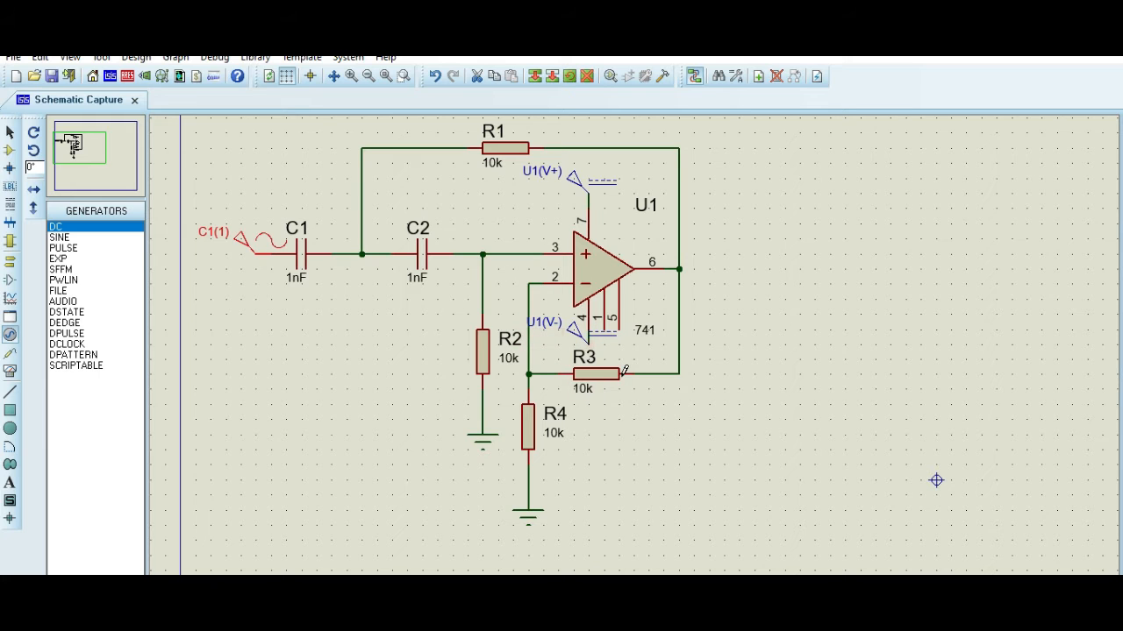
Set R3's resistance to 0.6k
double_click(607, 377)
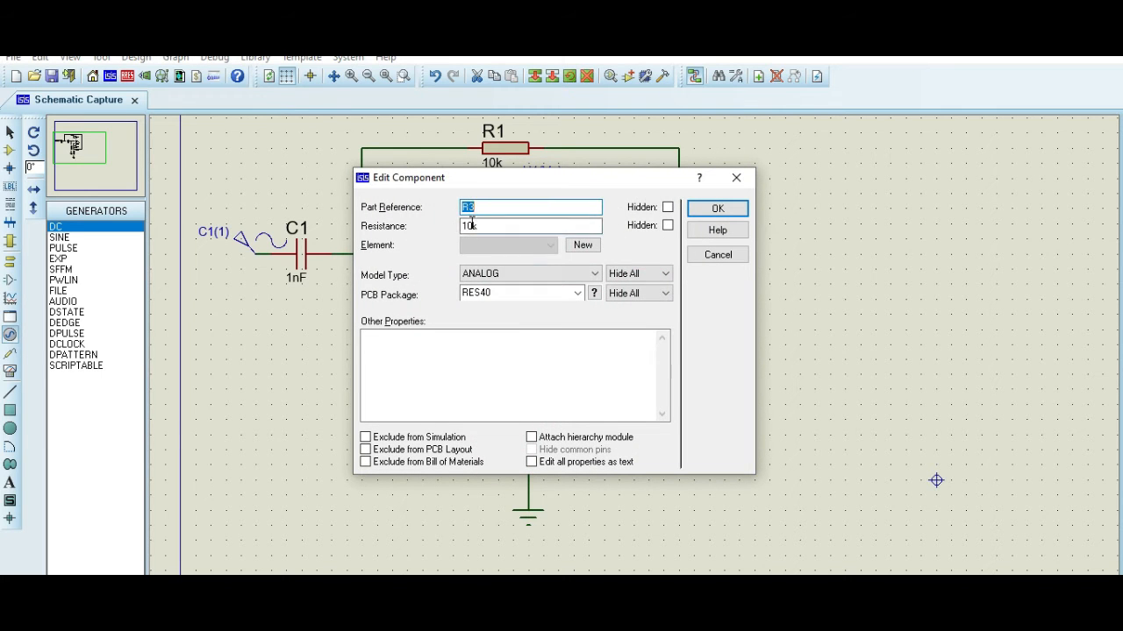
left_click(472, 225)
key("BackSpace")
key("BackSpace")
type("0.")
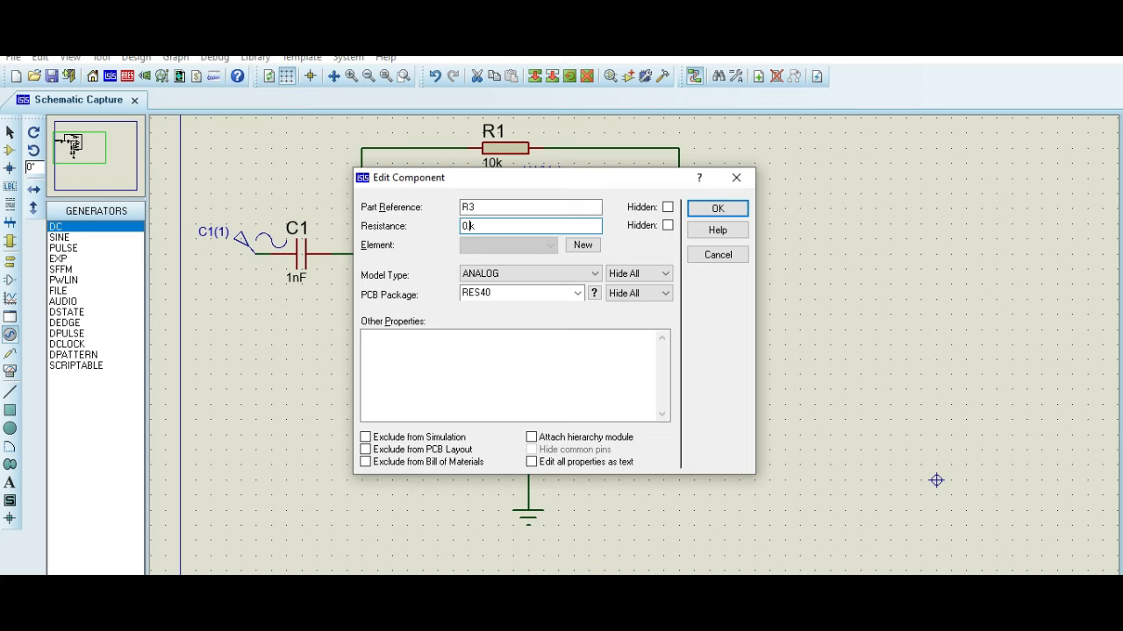
type("6")
left_click(717, 211)
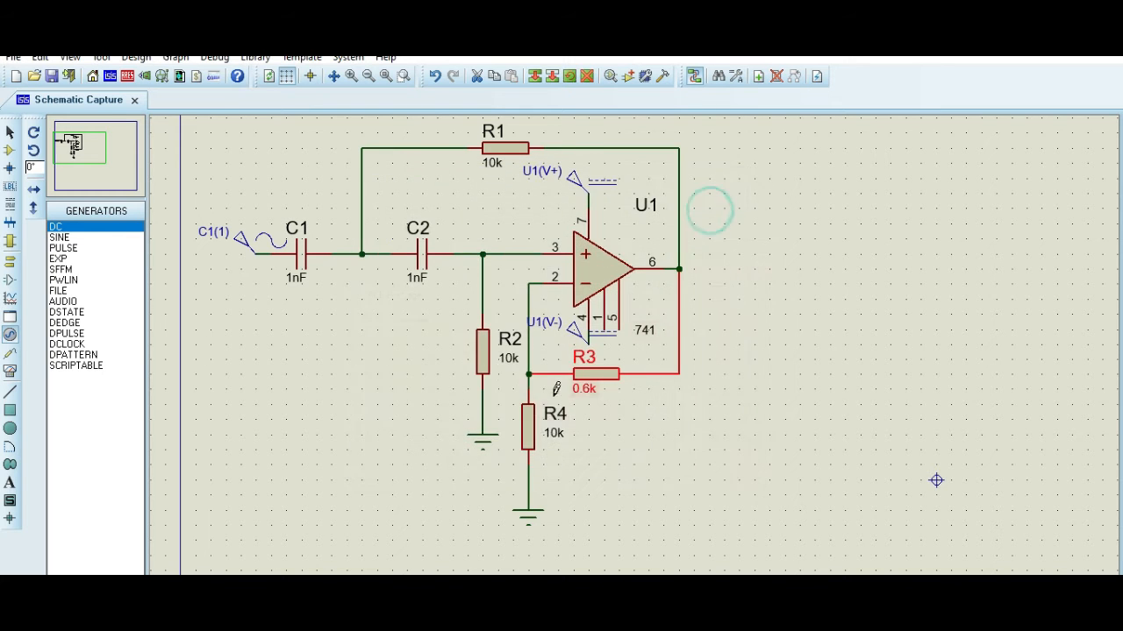
Set R4's resistance to 1k
left_click(526, 421)
left_click(526, 421)
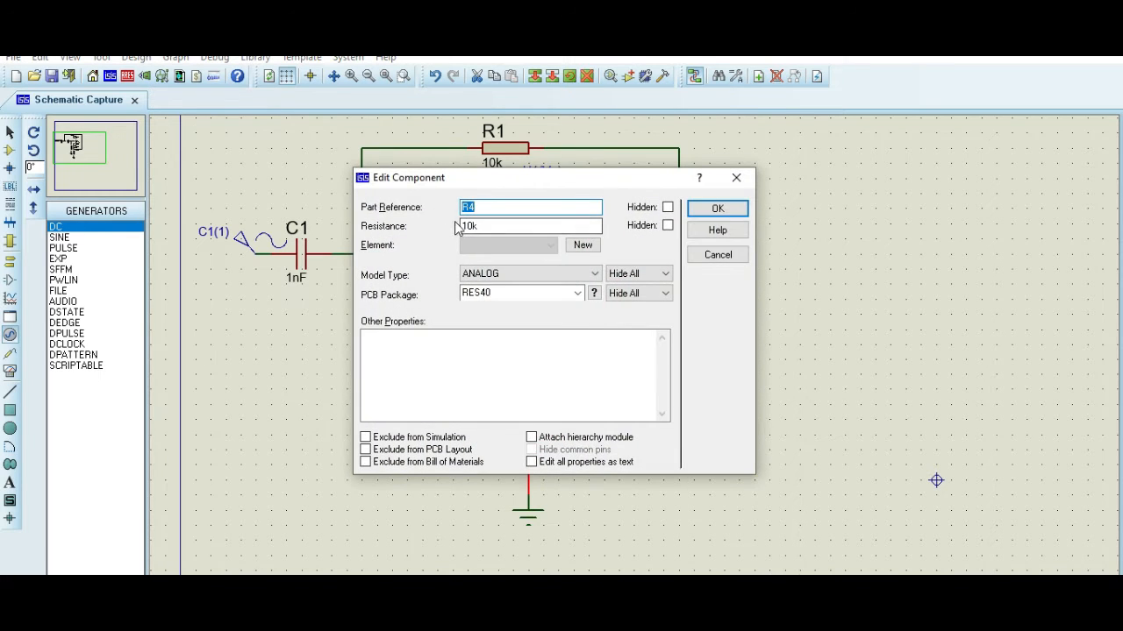
left_click(473, 226)
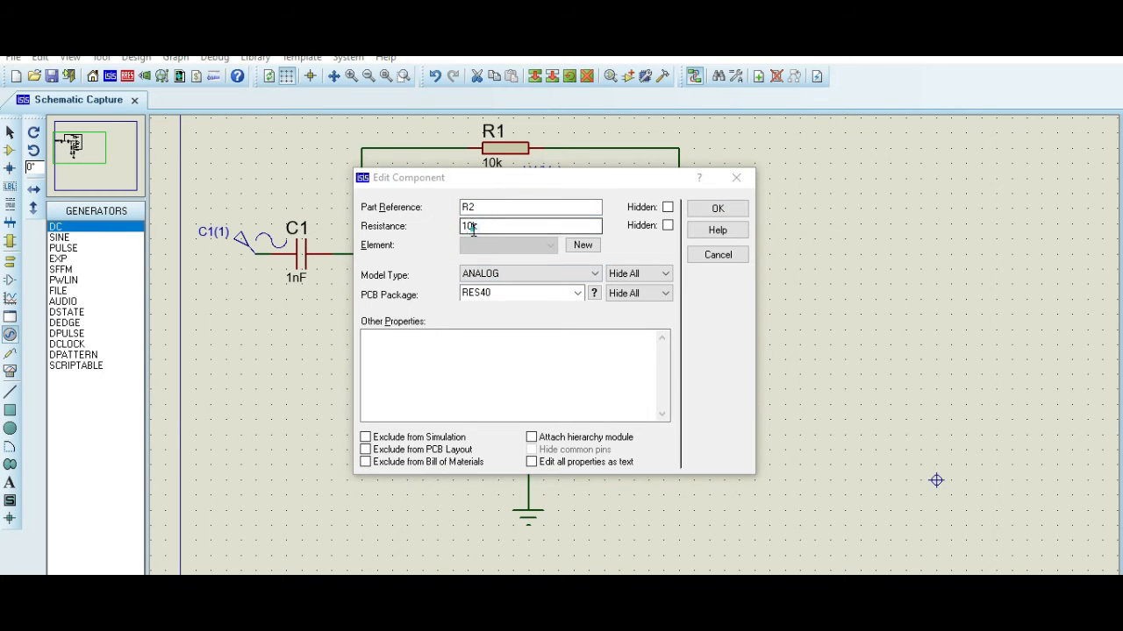
Set R2's resistance to 15.9k
left_click(474, 228)
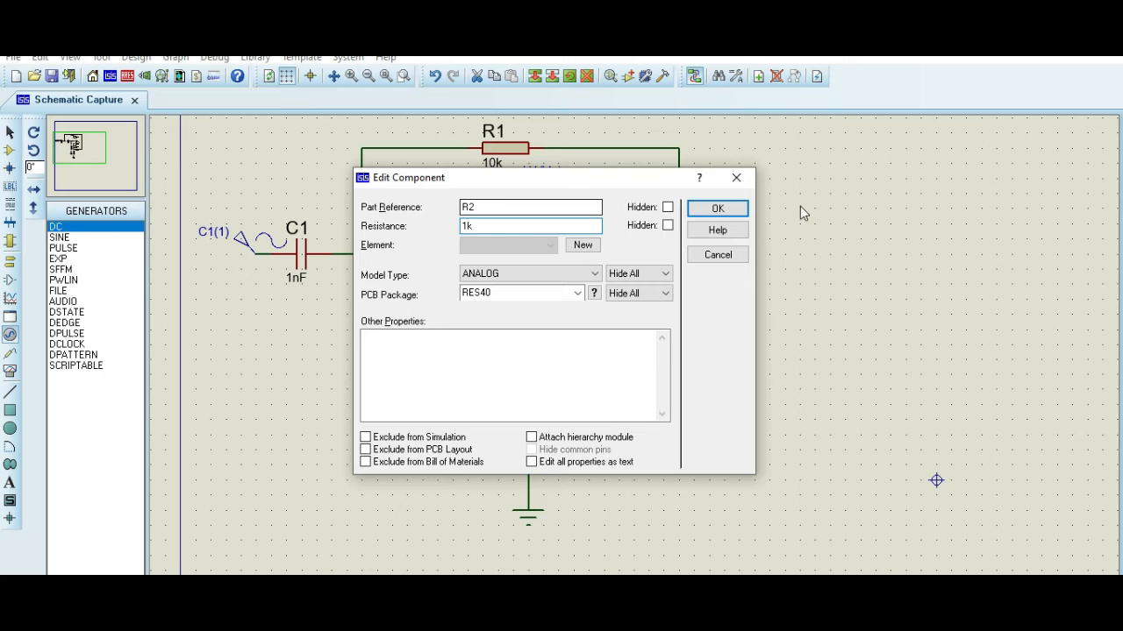
left_click(742, 209)
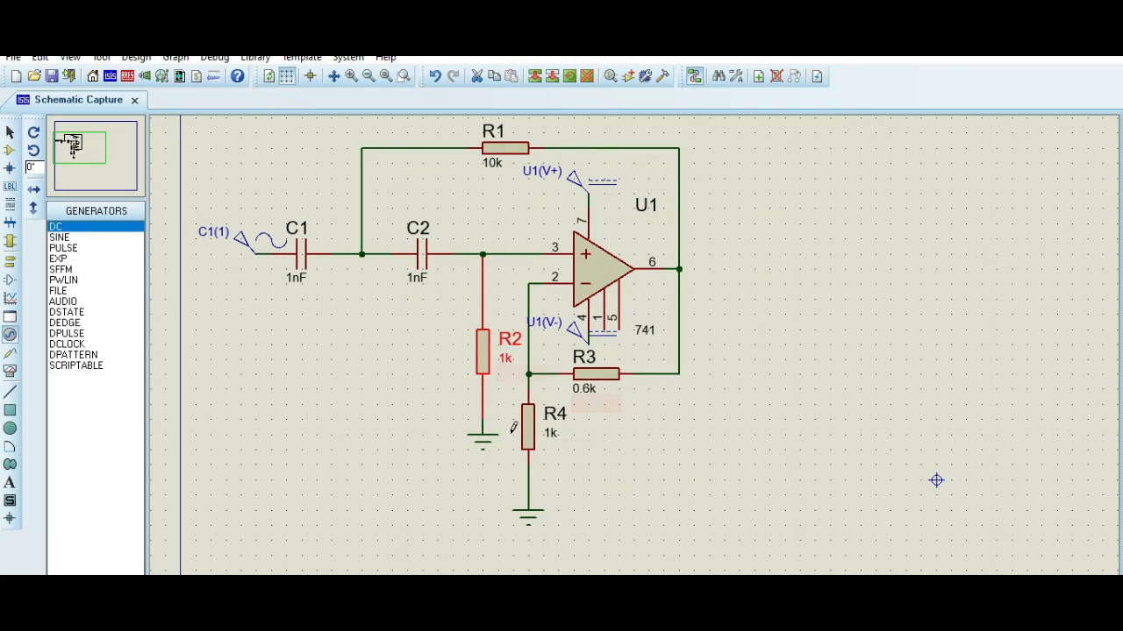
double_click(482, 366)
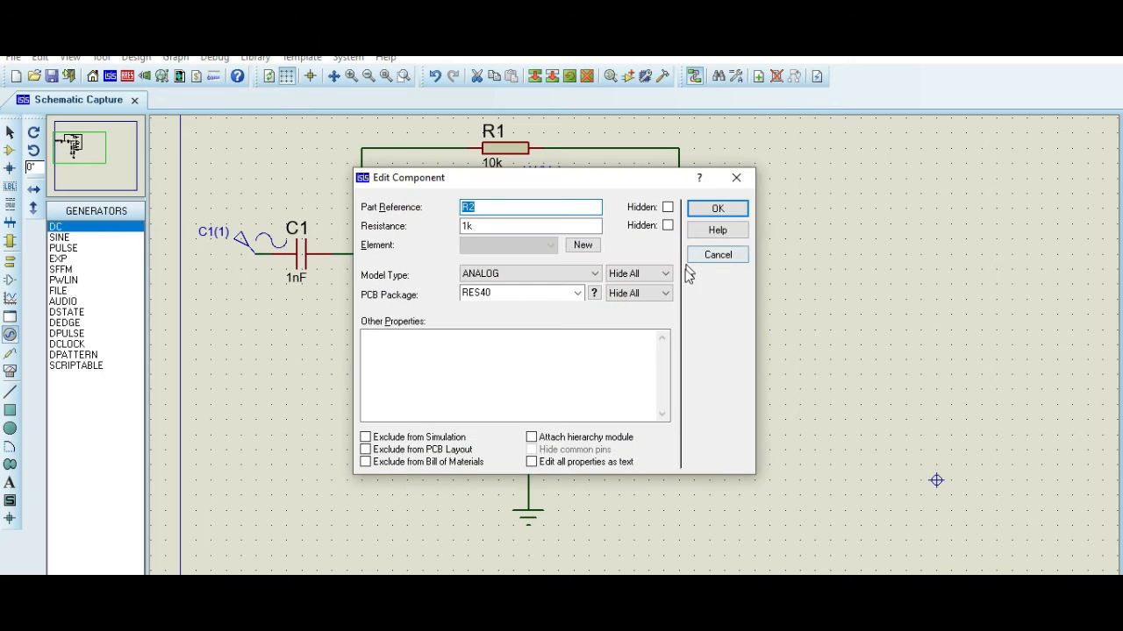
left_click(467, 226)
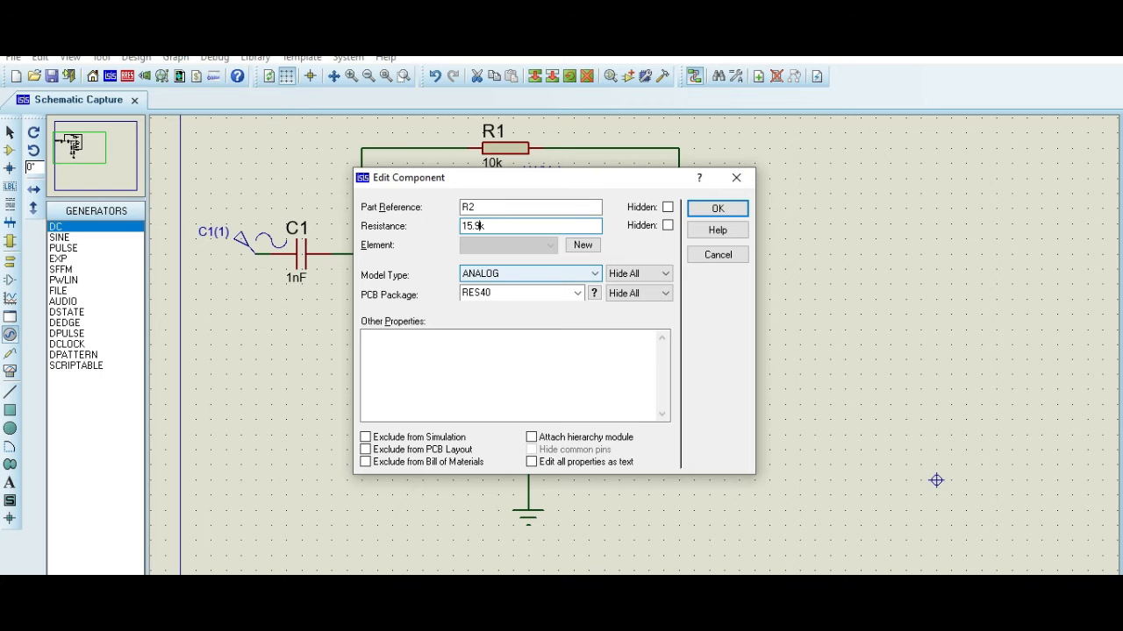
left_click(711, 212)
Set R1's resistance to 15.9k
double_click(517, 158)
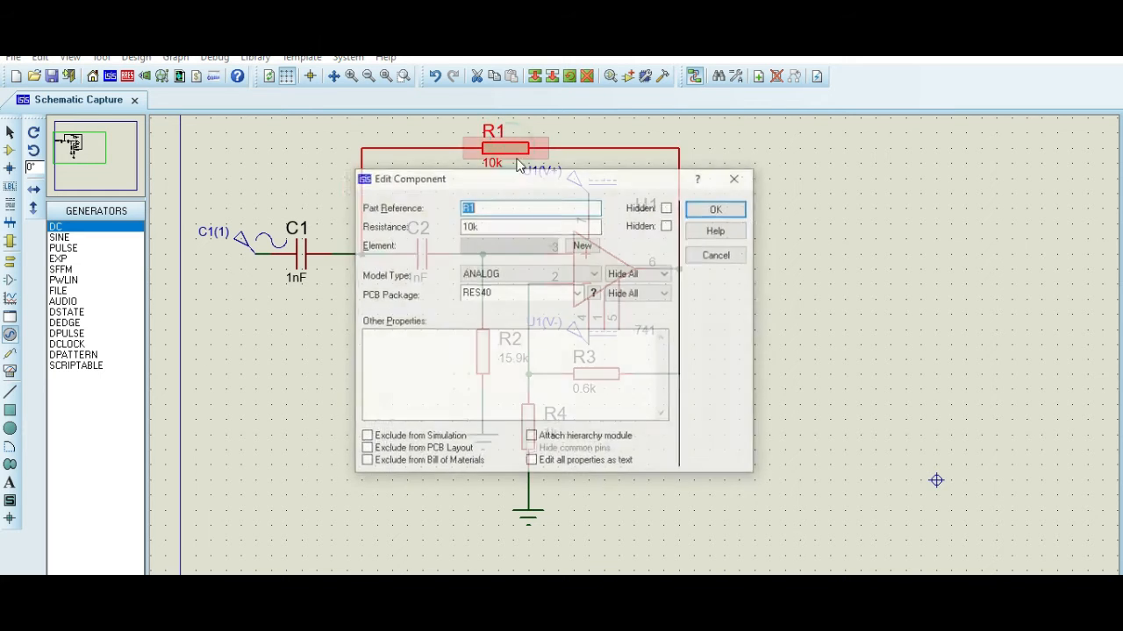
key("Tab")
type("1k")
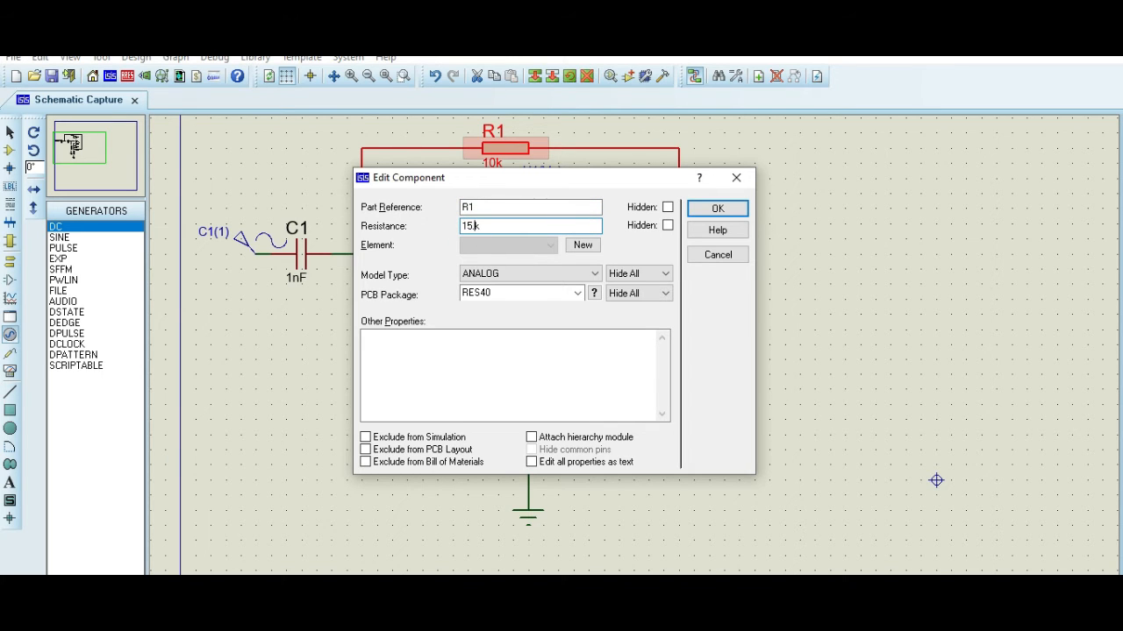
left_click(711, 209)
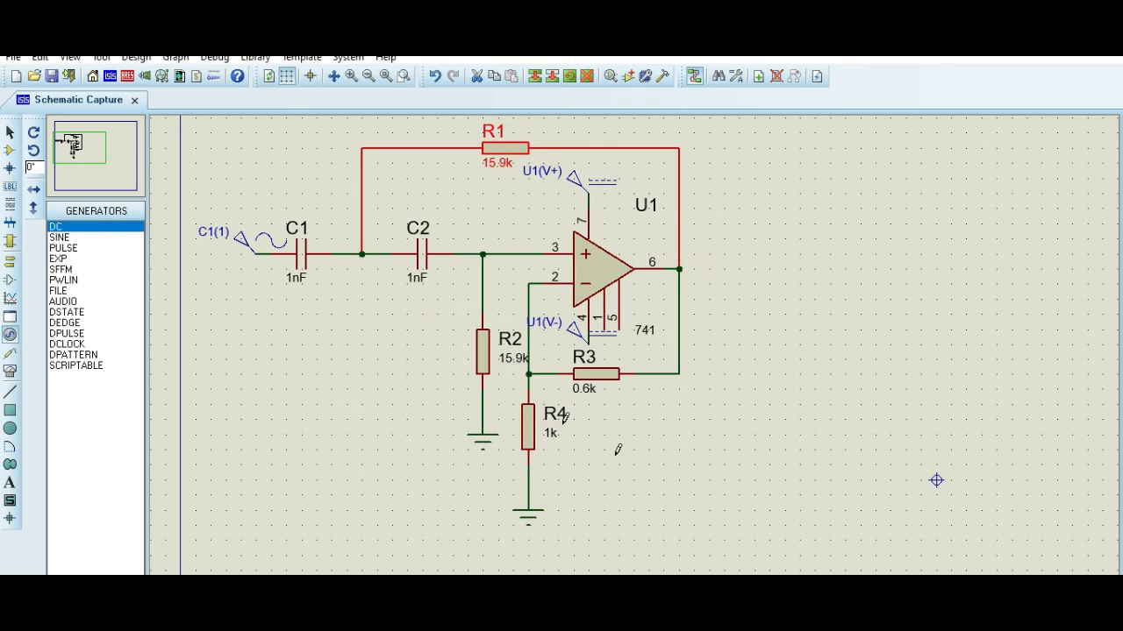
Set C2's capacitance to 0.01uF
double_click(421, 254)
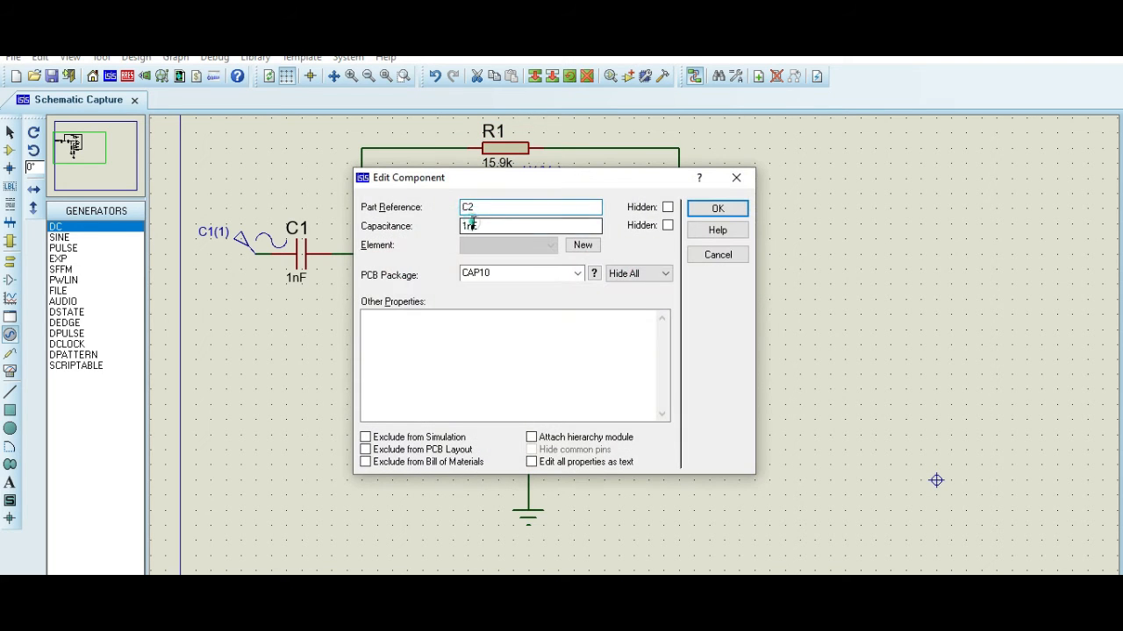
left_click(472, 226)
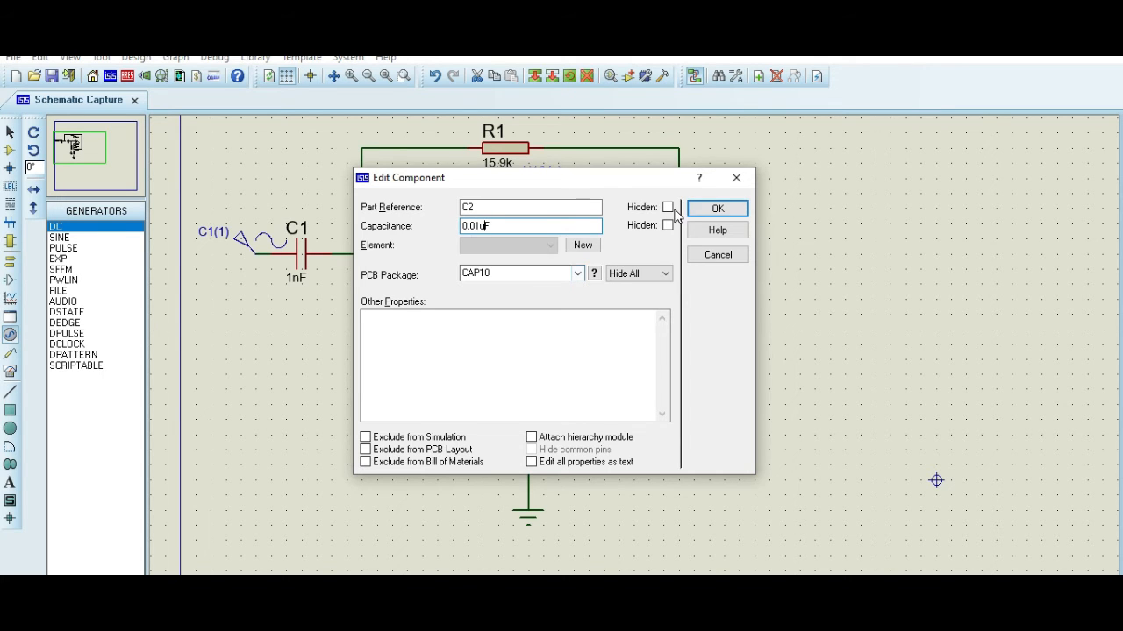
left_click(718, 208)
Set C1's capacitance to 0.01uF
double_click(301, 254)
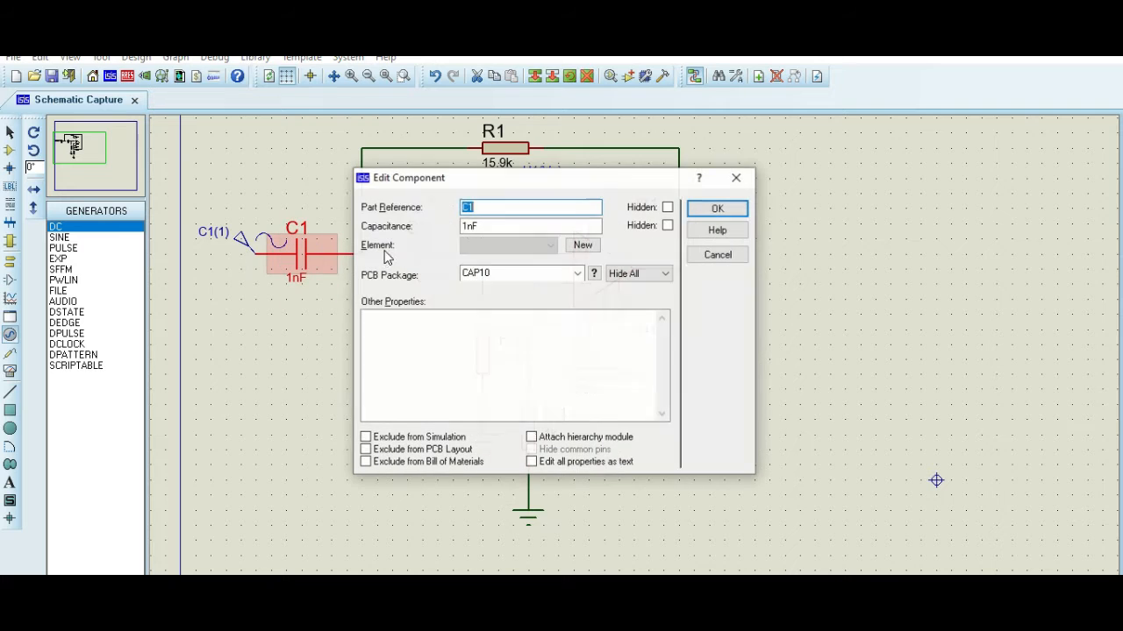
left_click(474, 226)
key("BackSpace")
key("BackSpace")
type("0")
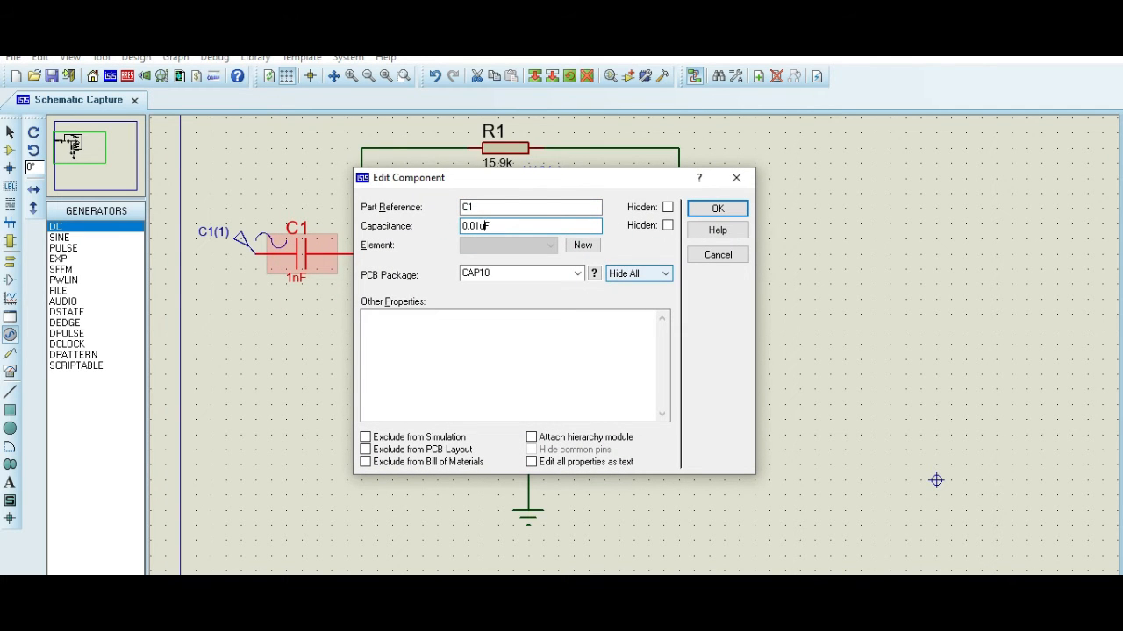
type(".01u")
left_click(717, 209)
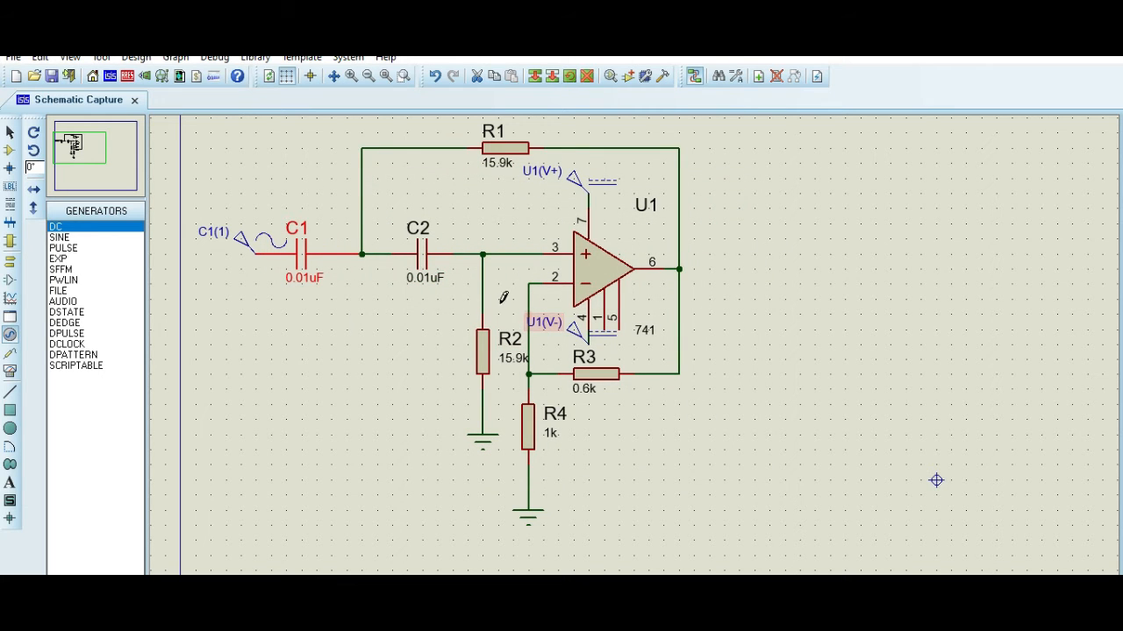
Set the DC generator on U1's positive supply pin to 12 volts
double_click(580, 195)
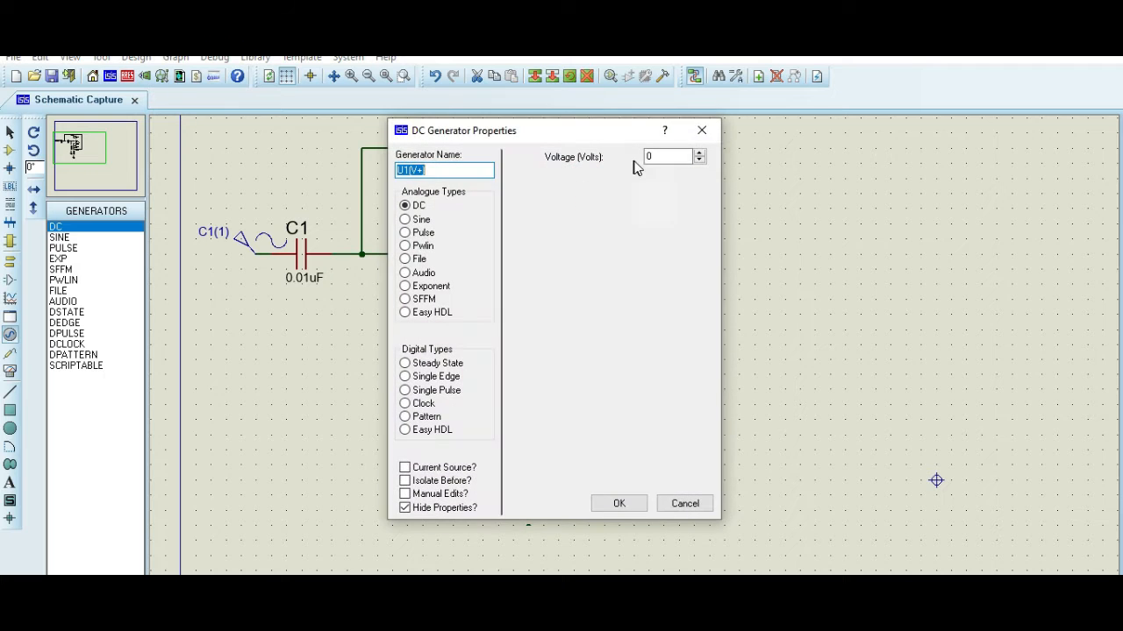
left_click(653, 155)
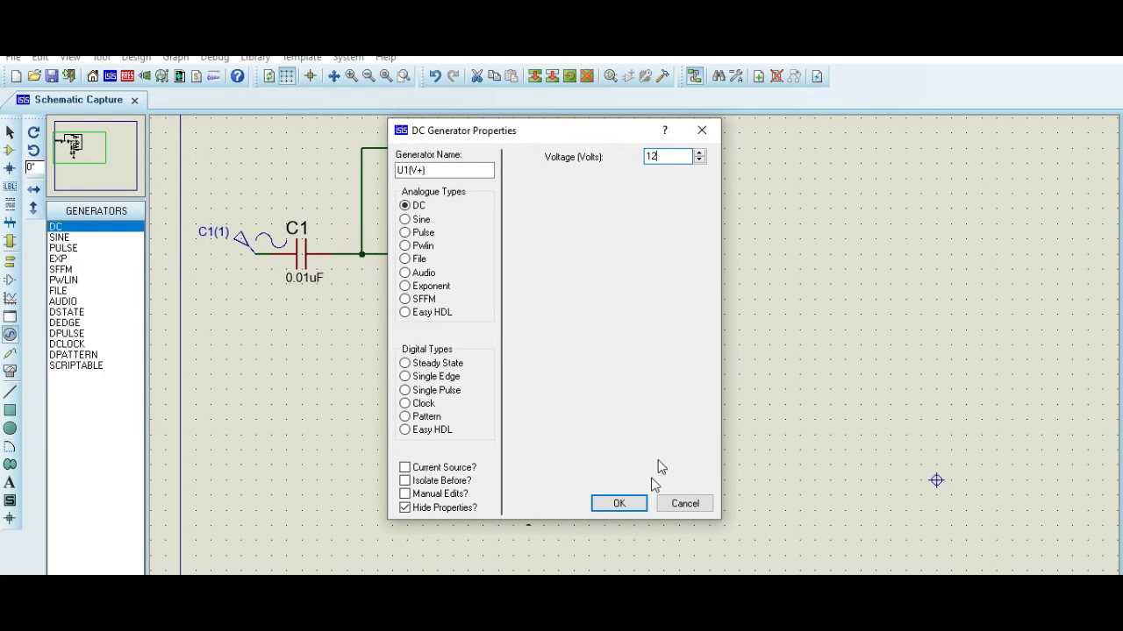
type("12")
left_click(618, 503)
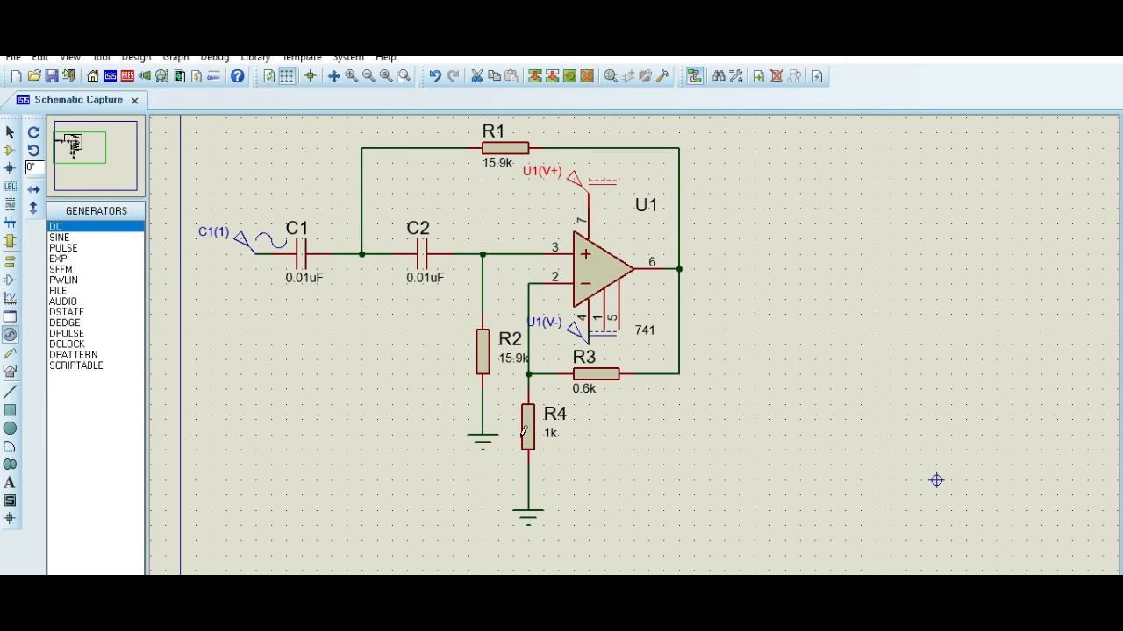
Set the DC generator on U1's negative supply pin to -12 volts
double_click(572, 326)
left_click(671, 156)
key("BackSpace")
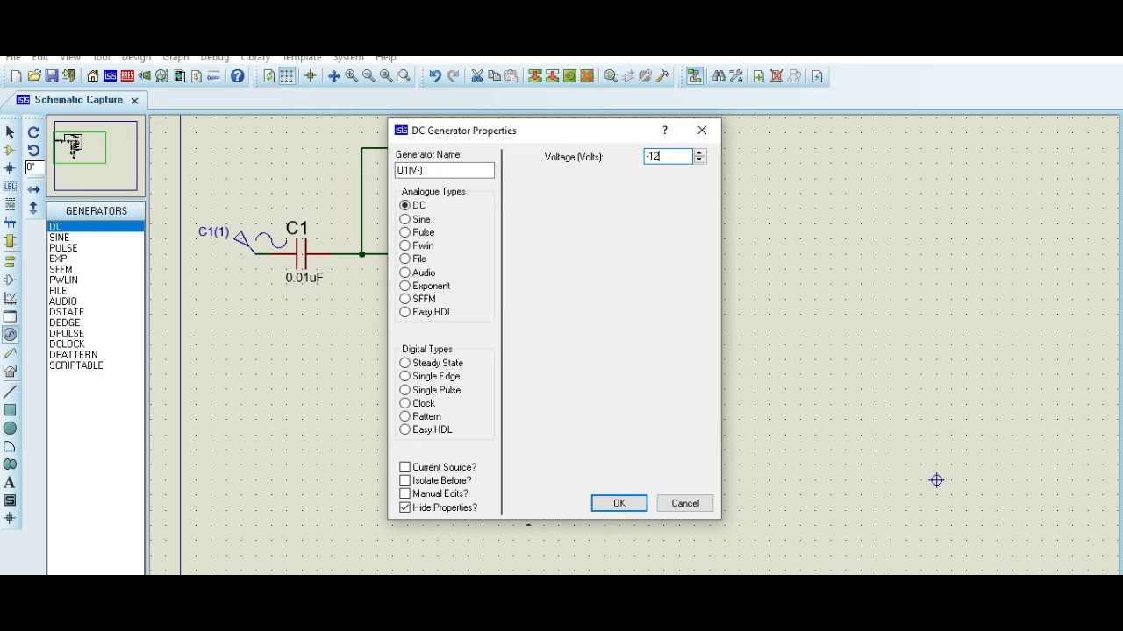
left_click(645, 505)
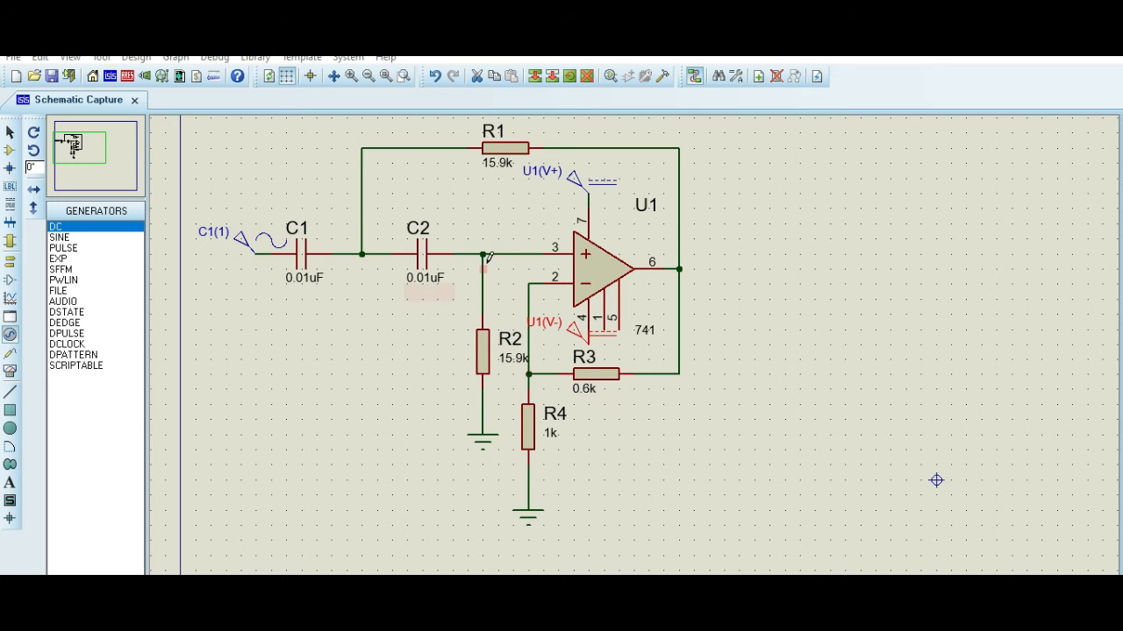
Copy the complete filter stage and paste the duplicate beside the original, just past U1's output
left_click(9, 131)
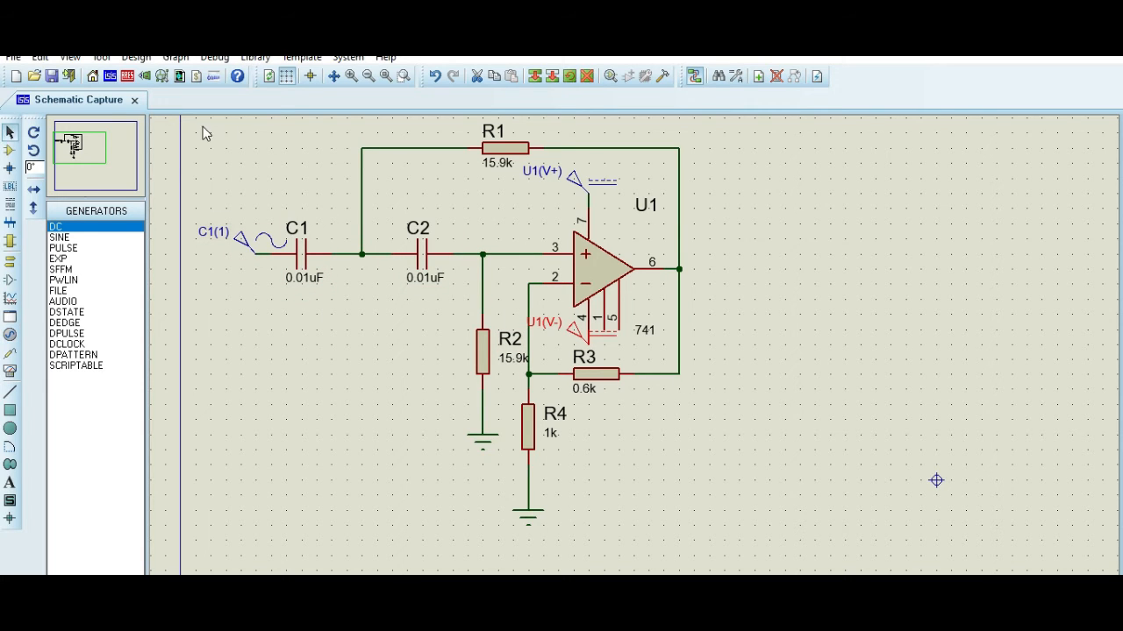
mouse_move(180, 117)
left_mouse_down()
mouse_move(756, 465)
mouse_move(770, 551)
mouse_move(754, 540)
left_mouse_up()
right_click(607, 279)
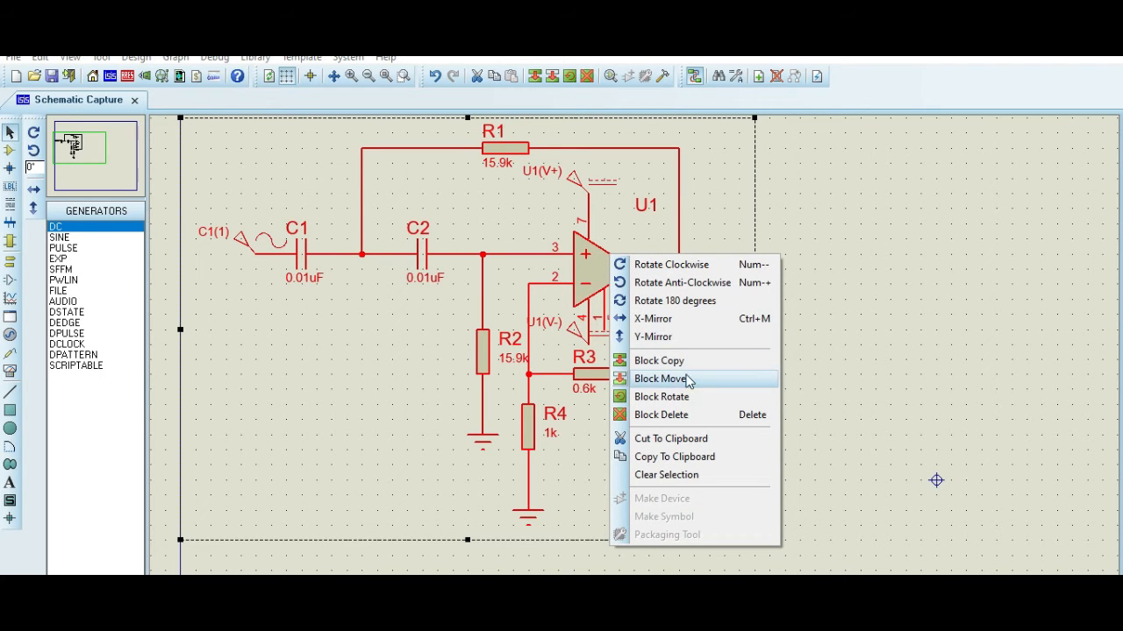
left_click(665, 458)
right_click(837, 267)
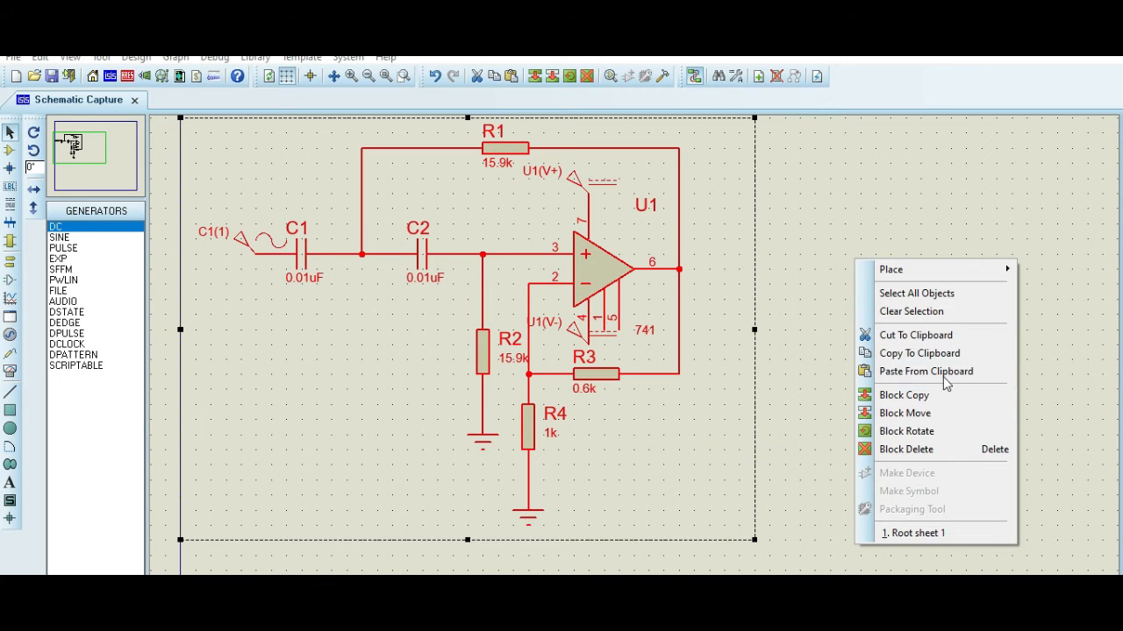
left_click(943, 374)
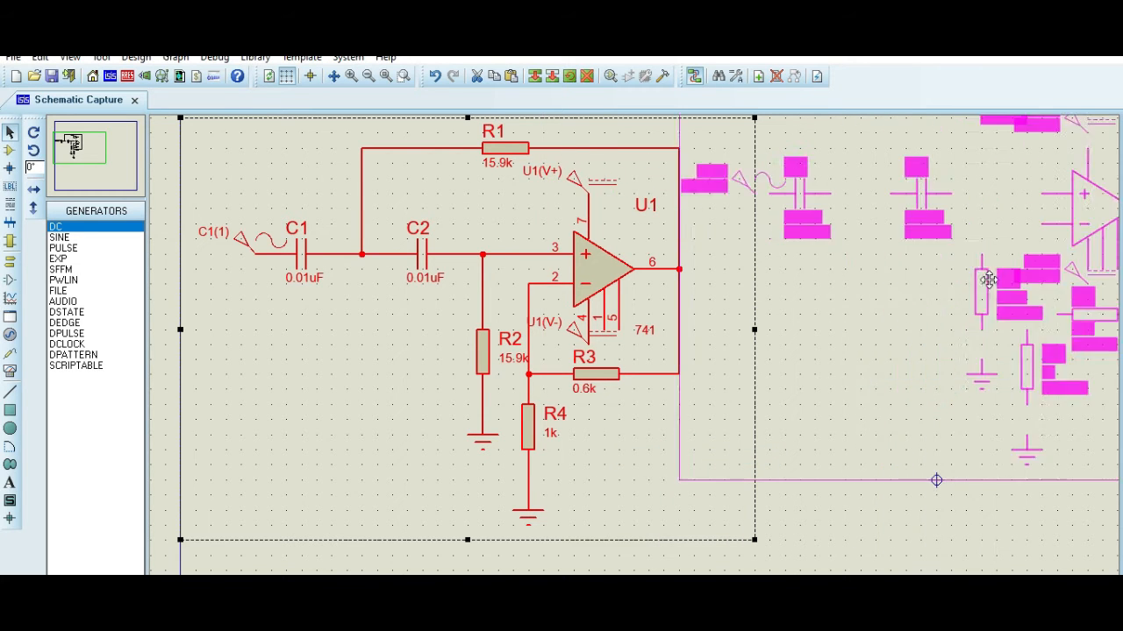
left_click(908, 344)
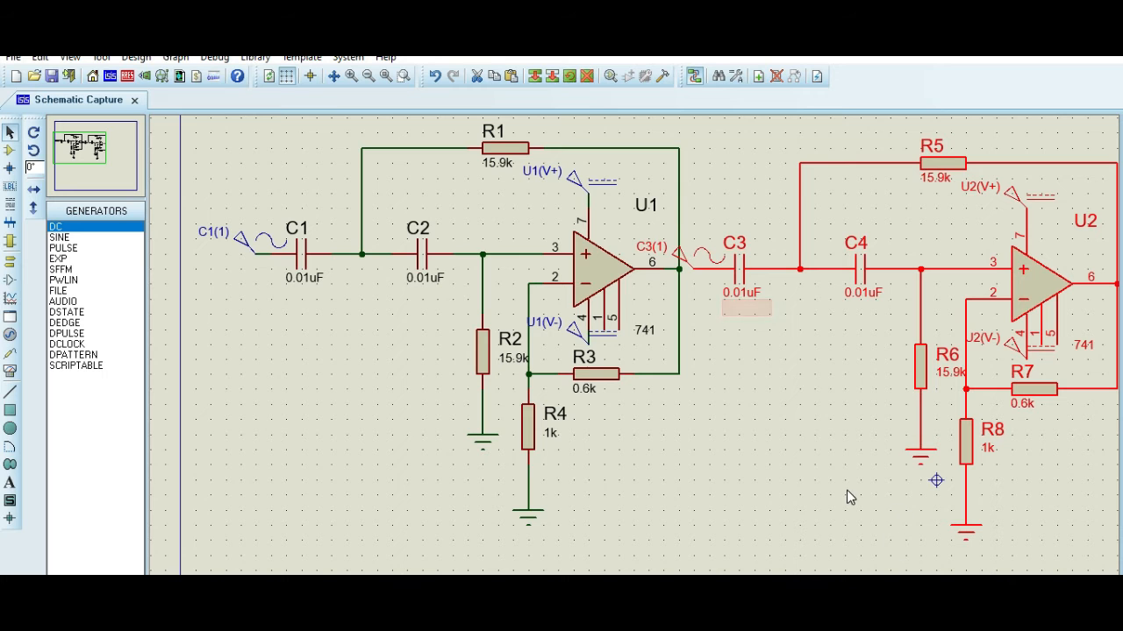
double_click(688, 257)
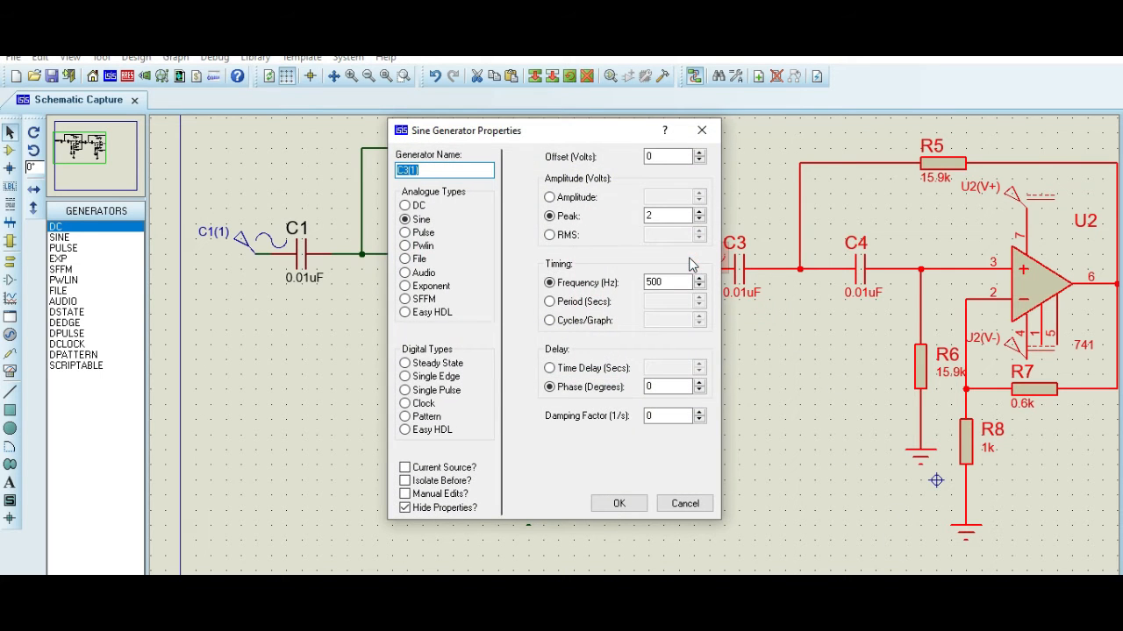
left_click(702, 130)
key("Delete")
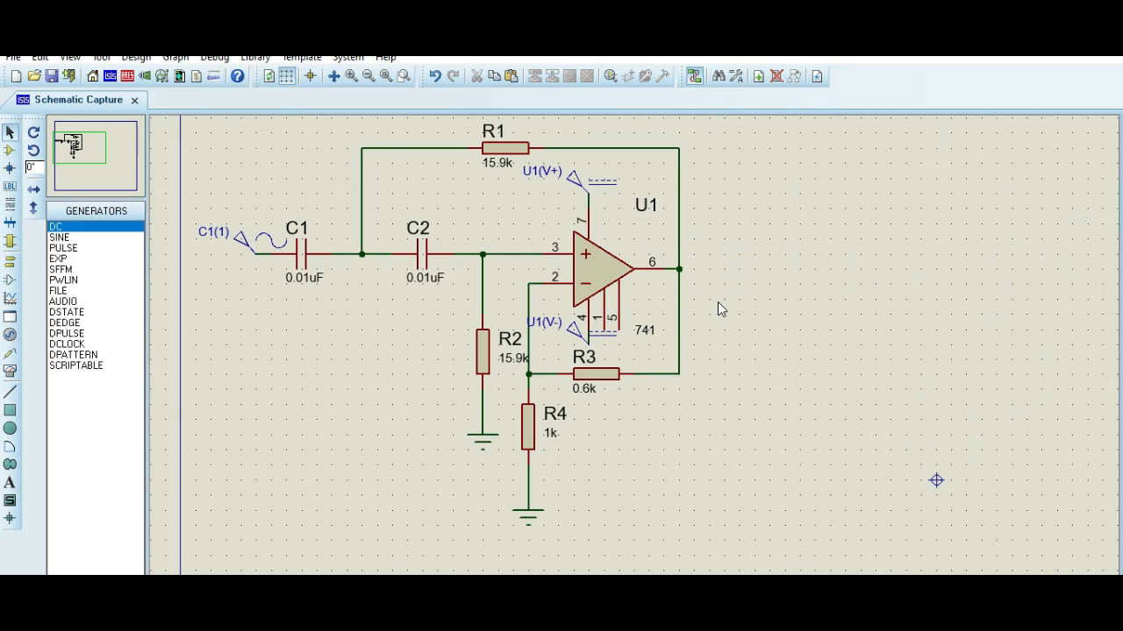
key("ctrl+z")
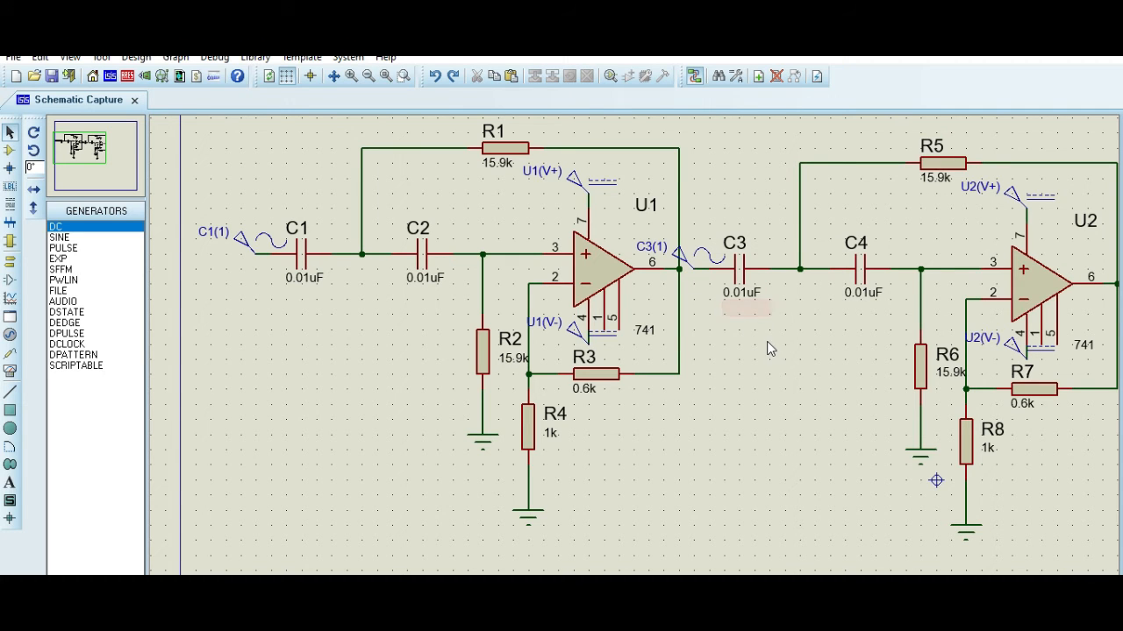
Delete the duplicated sine generator and the capacitors C3 and C4 from the second stage
left_click(685, 265)
key("Delete")
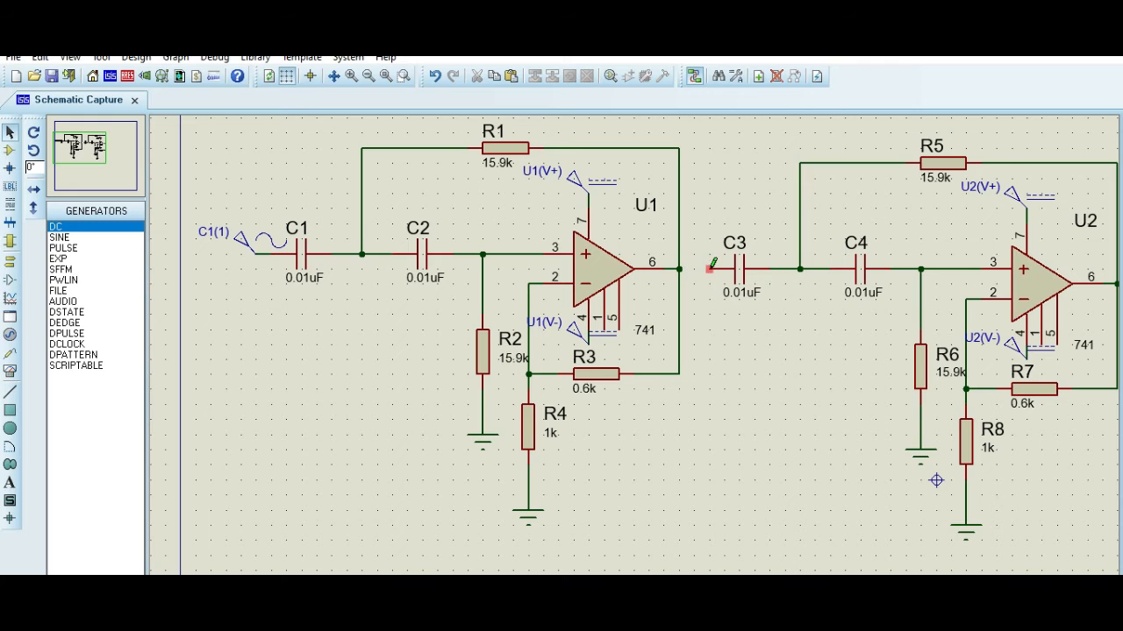
left_click(681, 270)
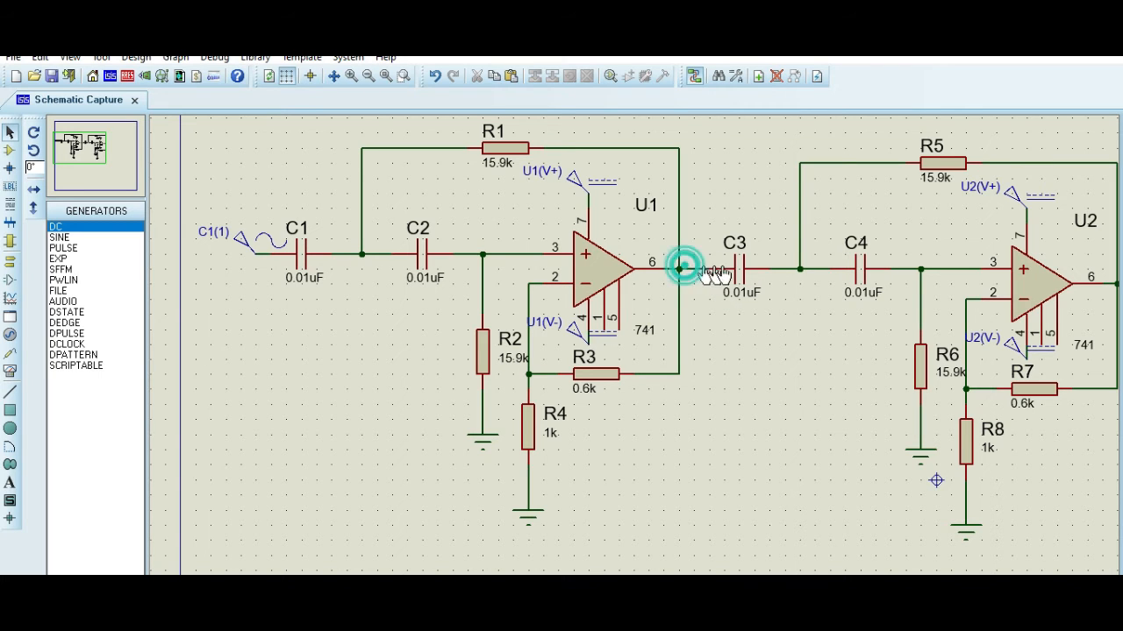
left_click(739, 277)
key("Delete")
left_click(861, 277)
key("Delete")
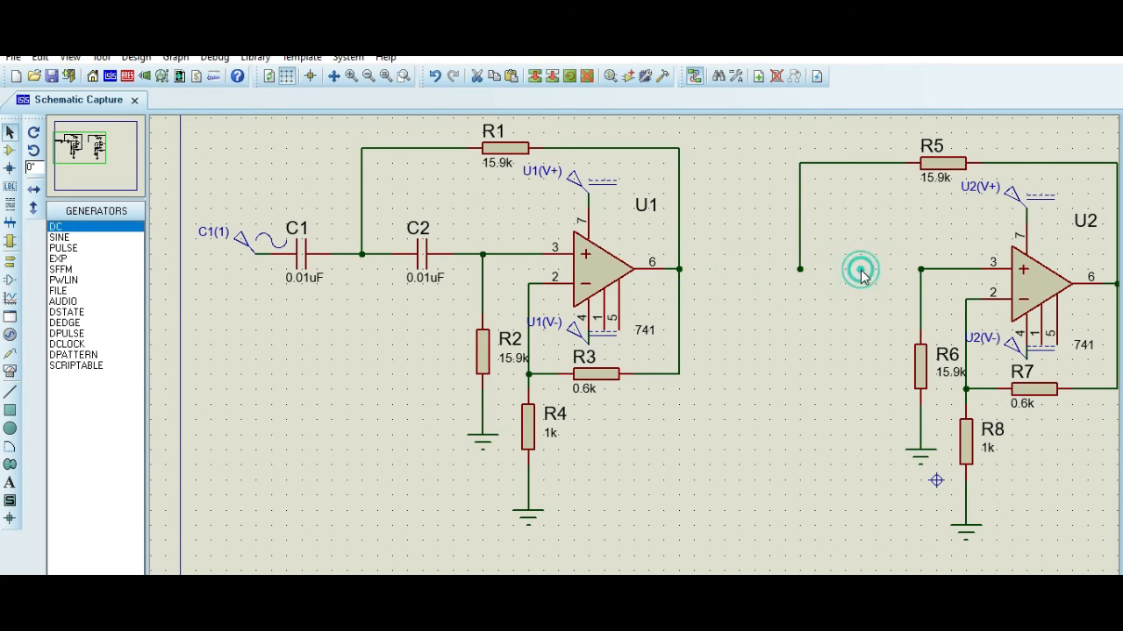
Place two horizontal resistors in line between U1's output and U2's non-inverting input, replacing the removed capacitors
left_click(10, 152)
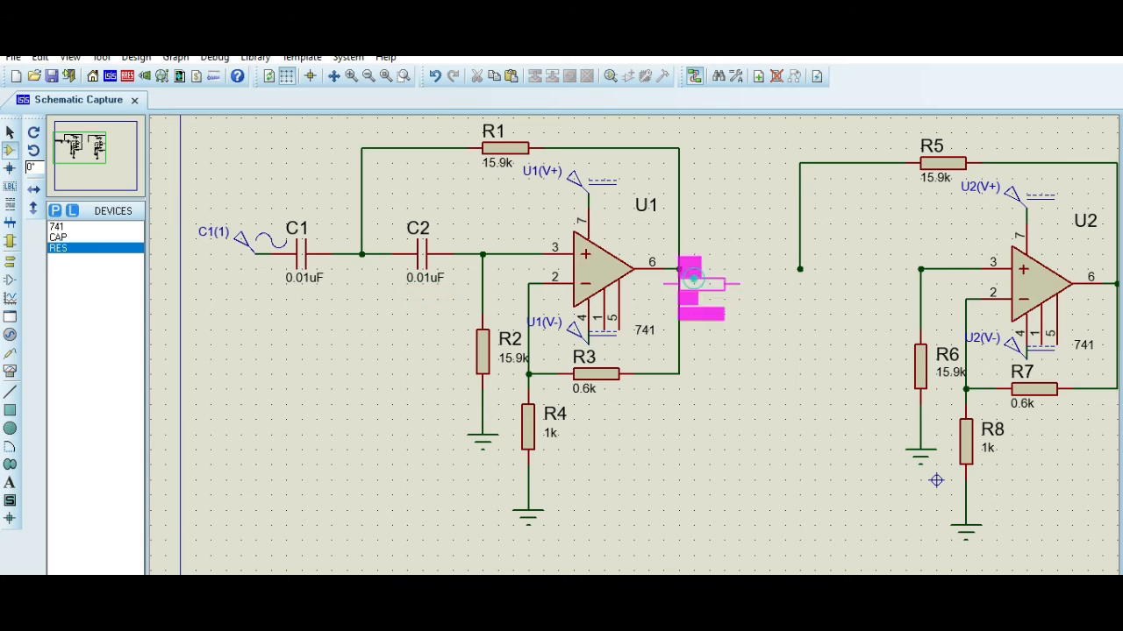
left_click(747, 269)
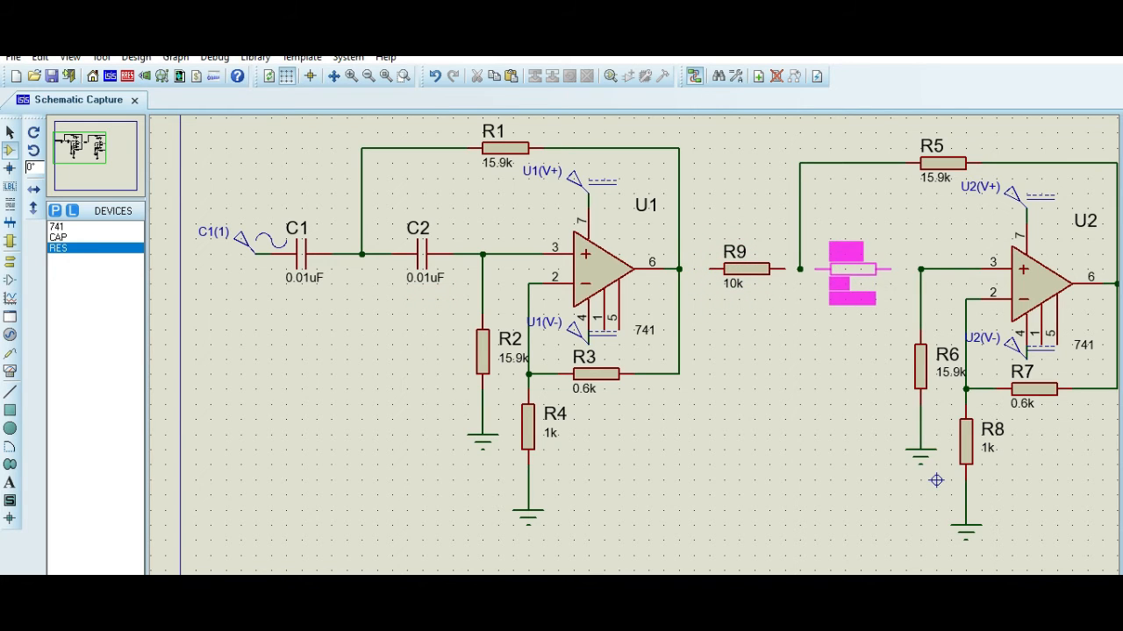
left_click(851, 269)
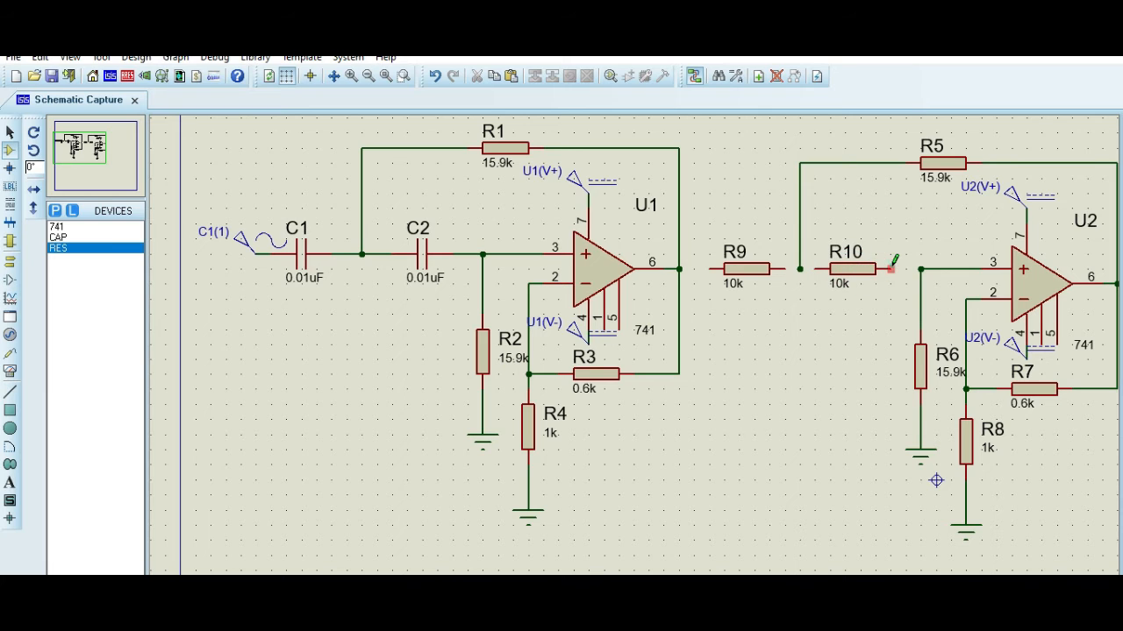
Wire R9 and R10 in series from U1's output through the middle junction to U2's non-inverting input
left_click(889, 269)
left_click(920, 269)
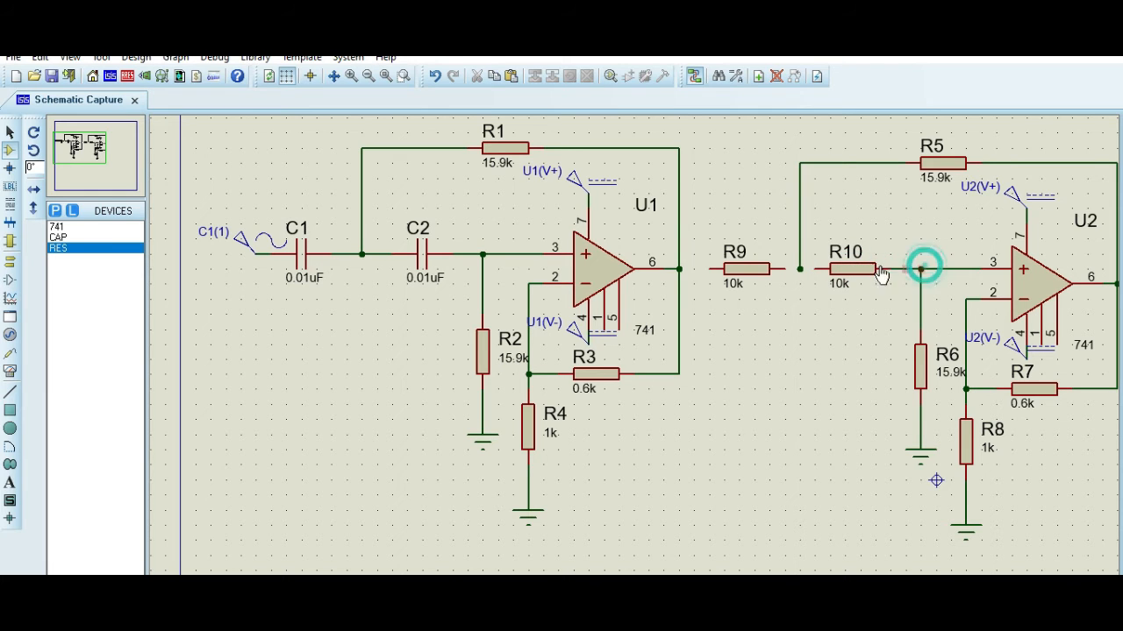
left_click(800, 269)
left_click(783, 269)
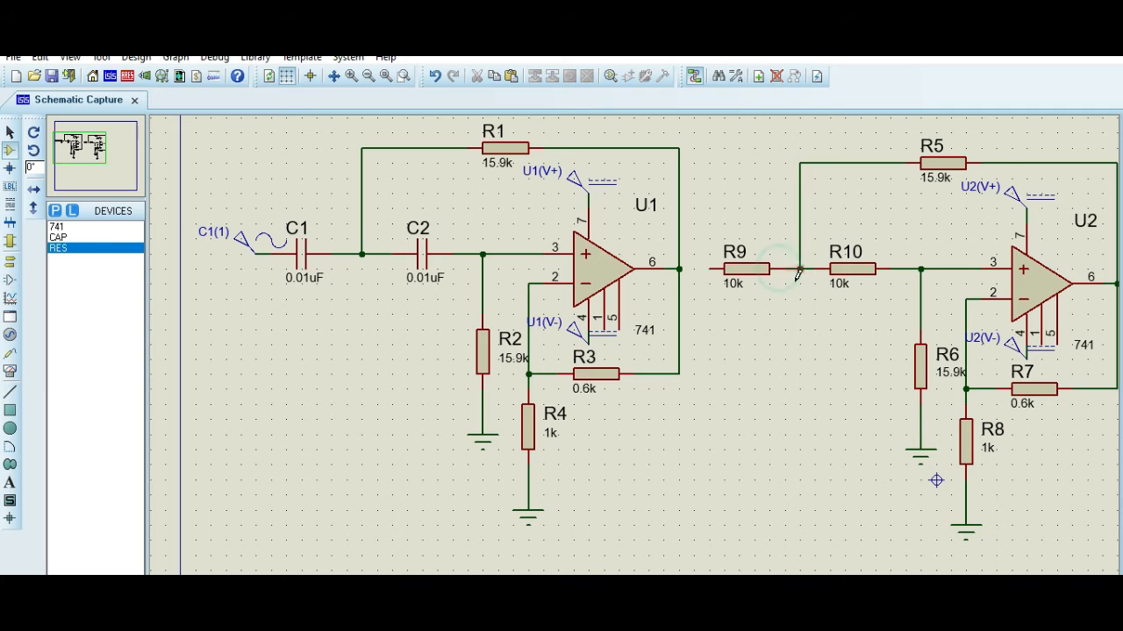
left_click(712, 269)
left_click(679, 269)
Delete resistors R5 and R6 from the second stage
left_click(941, 164)
key("Delete")
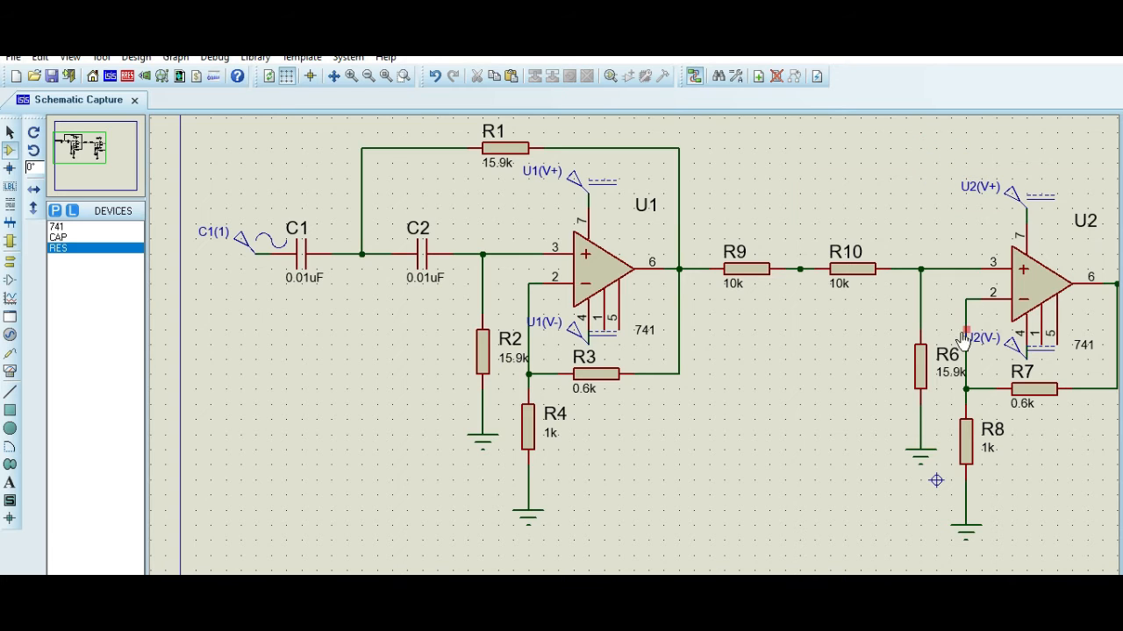
left_click(920, 364)
key("Delete")
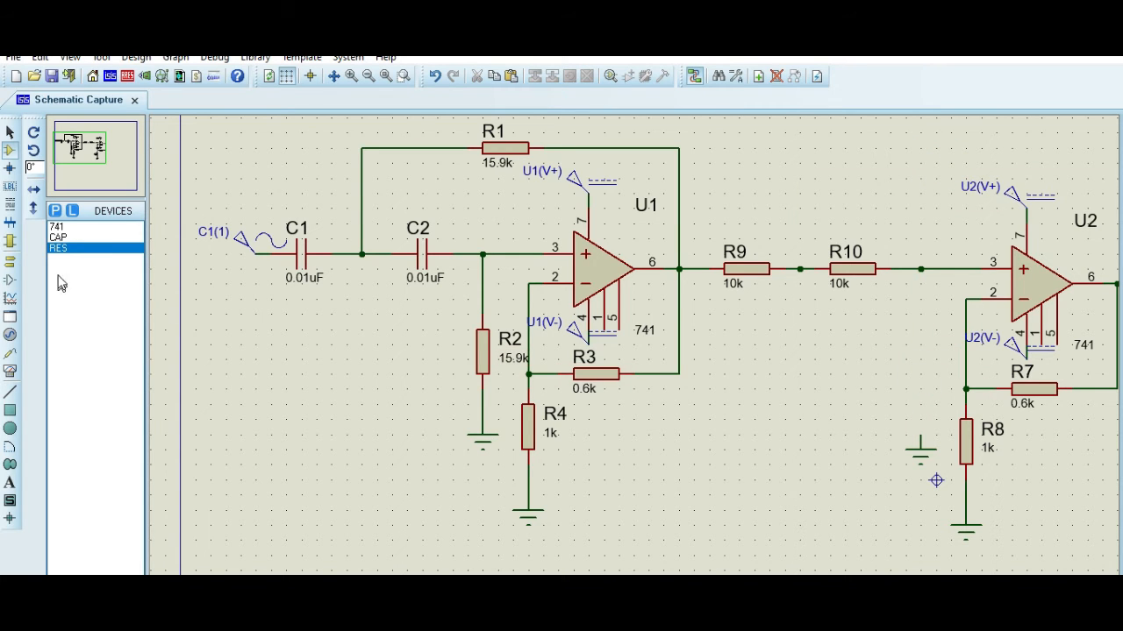
Place a capacitor above U2 and wire it between the R9–R10 junction and U2's output
left_click(58, 236)
left_click(908, 192)
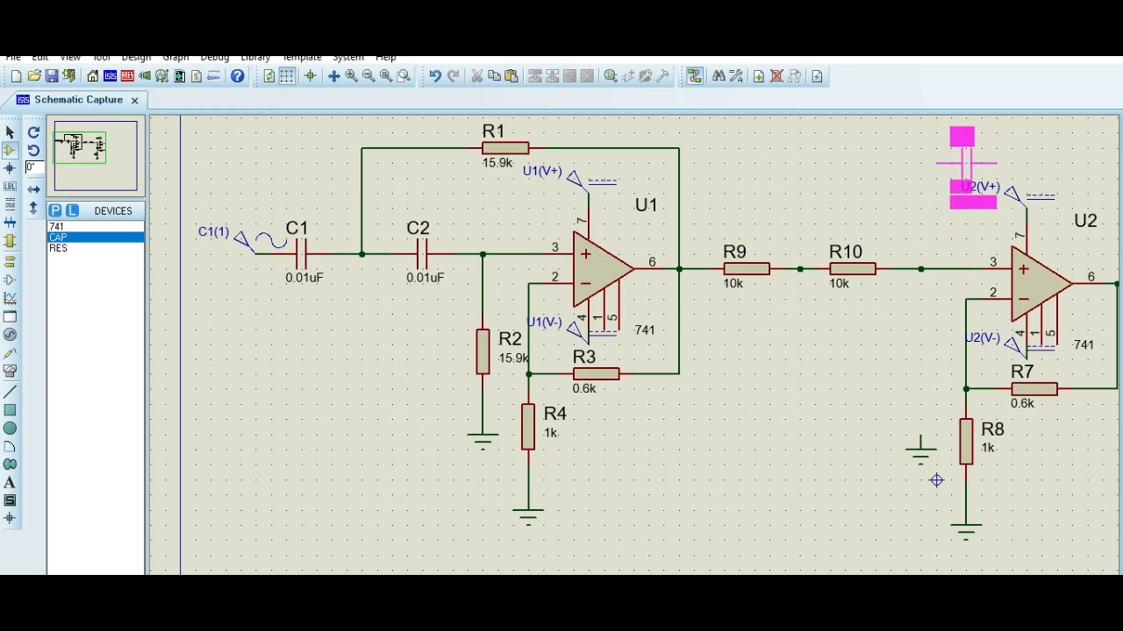
left_click(965, 147)
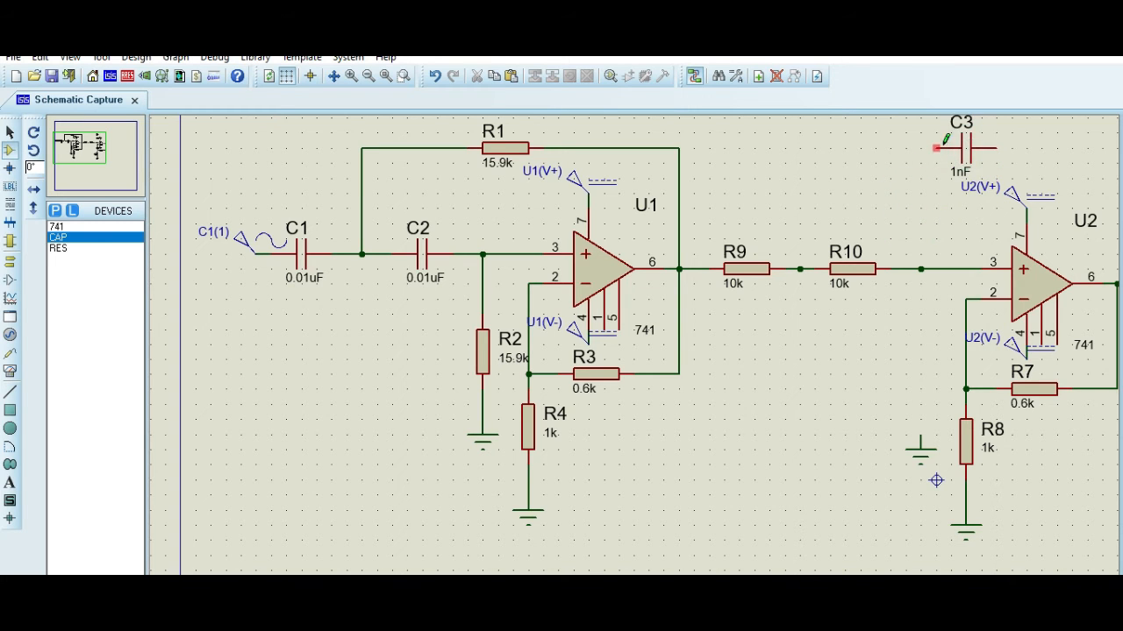
left_click(936, 147)
left_click(800, 268)
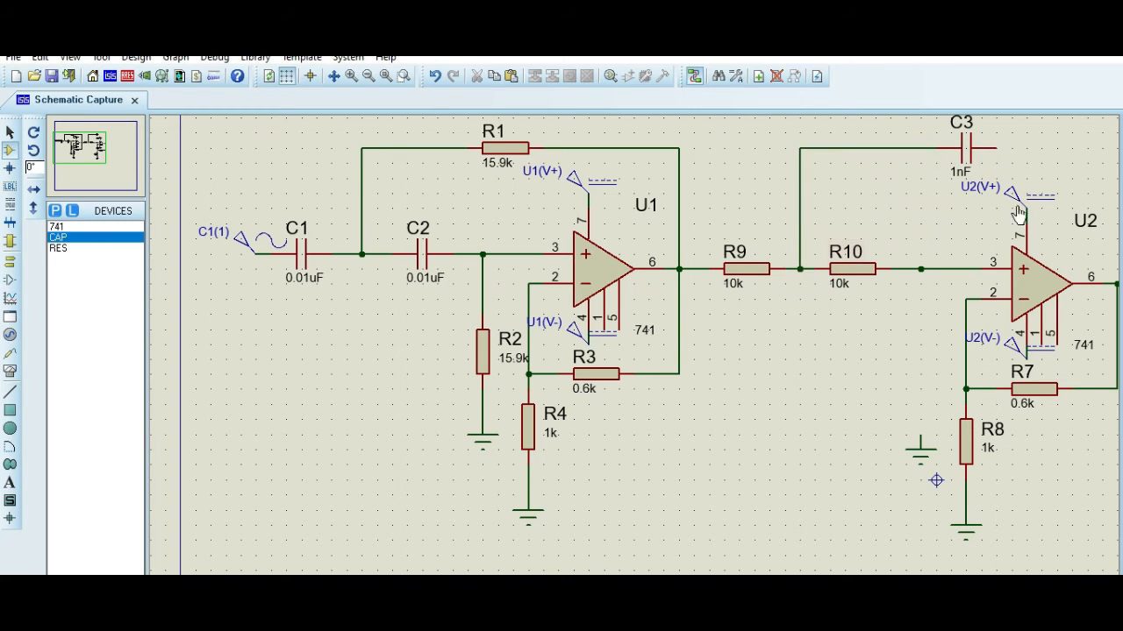
left_click(995, 147)
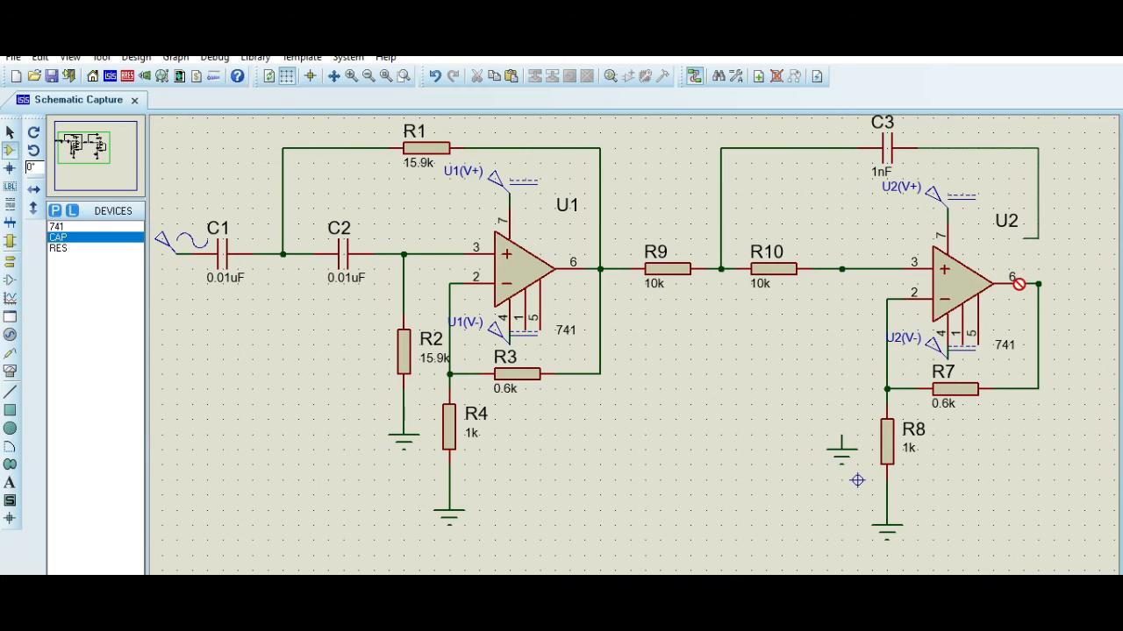
left_click(1038, 283)
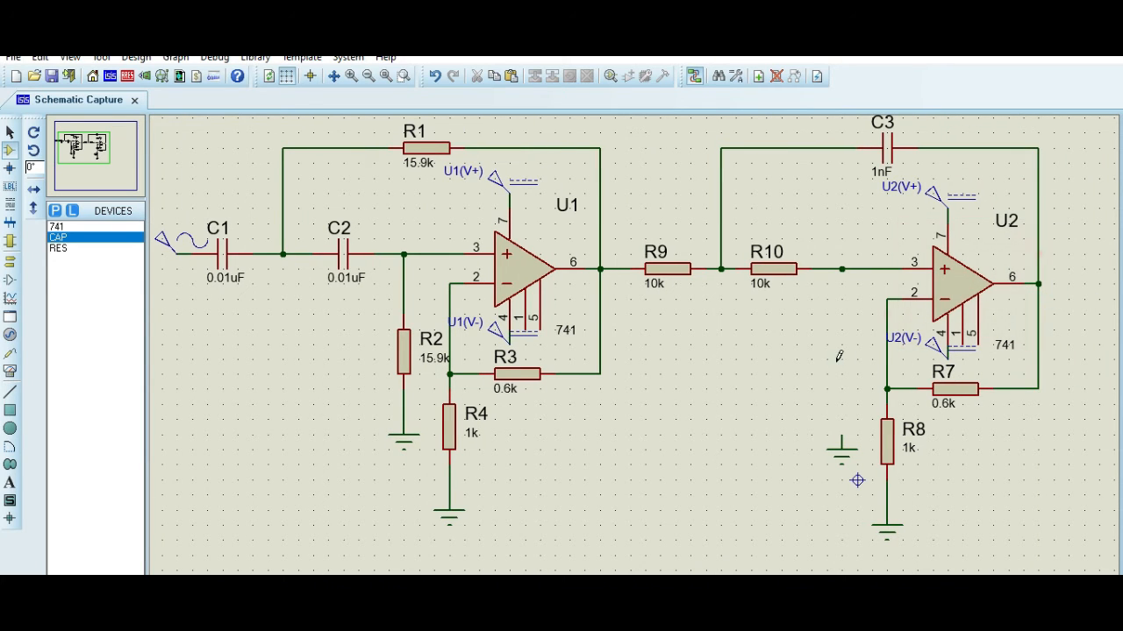
Place a capacitor rotated vertical between U2's non-inverting input line and the ground symbol beside R8
left_click(829, 356)
right_click(838, 355)
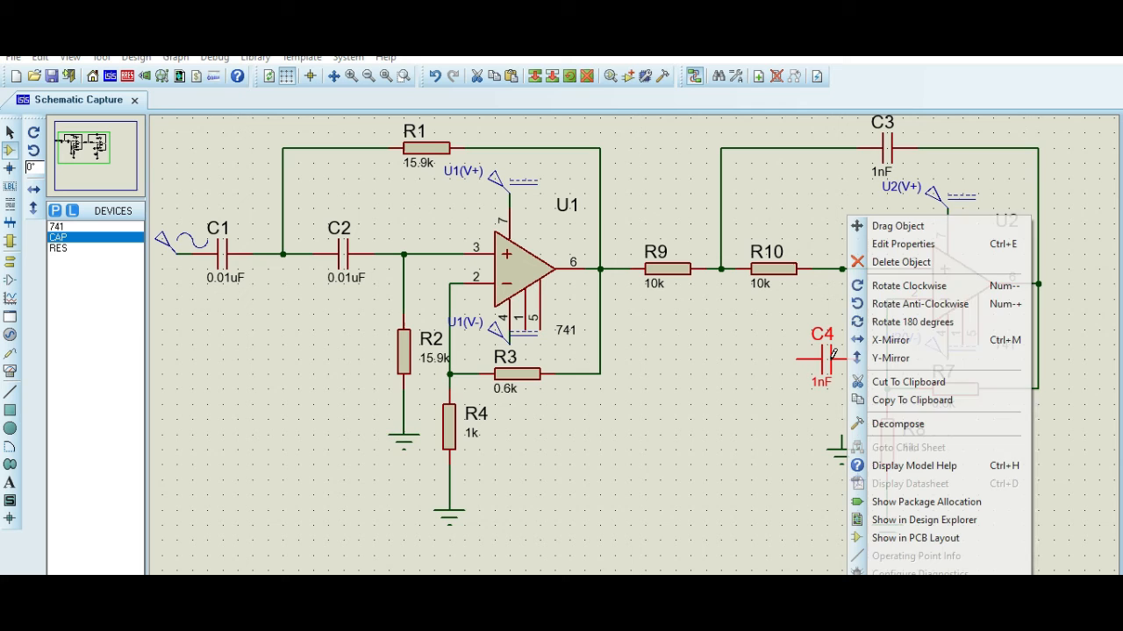
left_click(890, 288)
left_click_drag(821, 357, 836, 355)
Wire the vertical capacitor from the junction between R10 and U2's non-inverting input down to the ground symbol
left_click(845, 268)
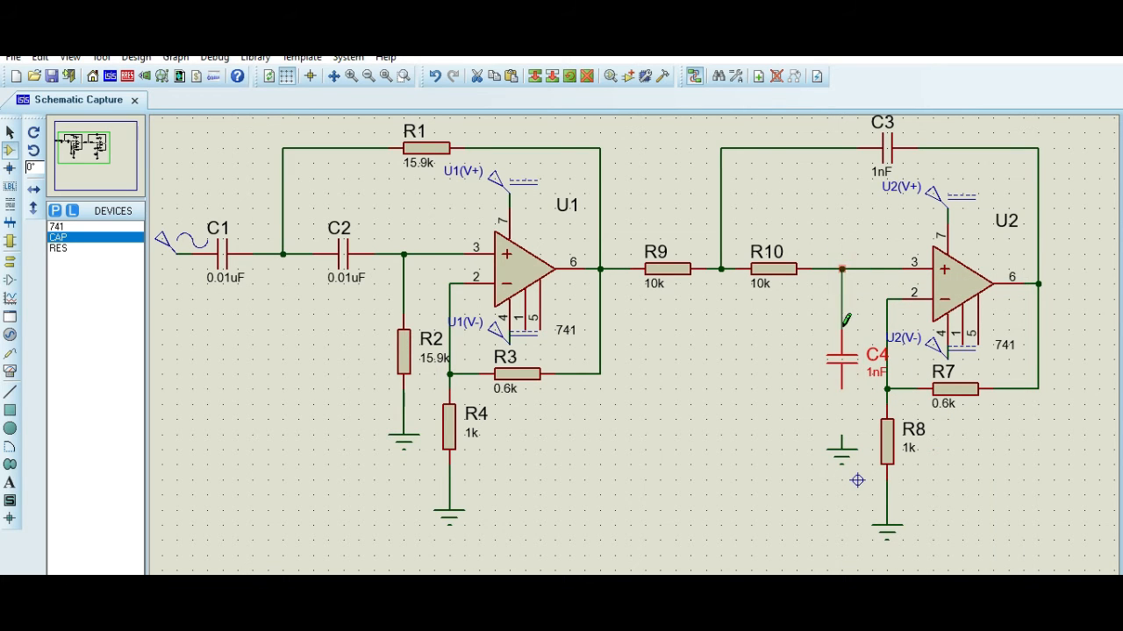
left_click(841, 323)
double_click(842, 393)
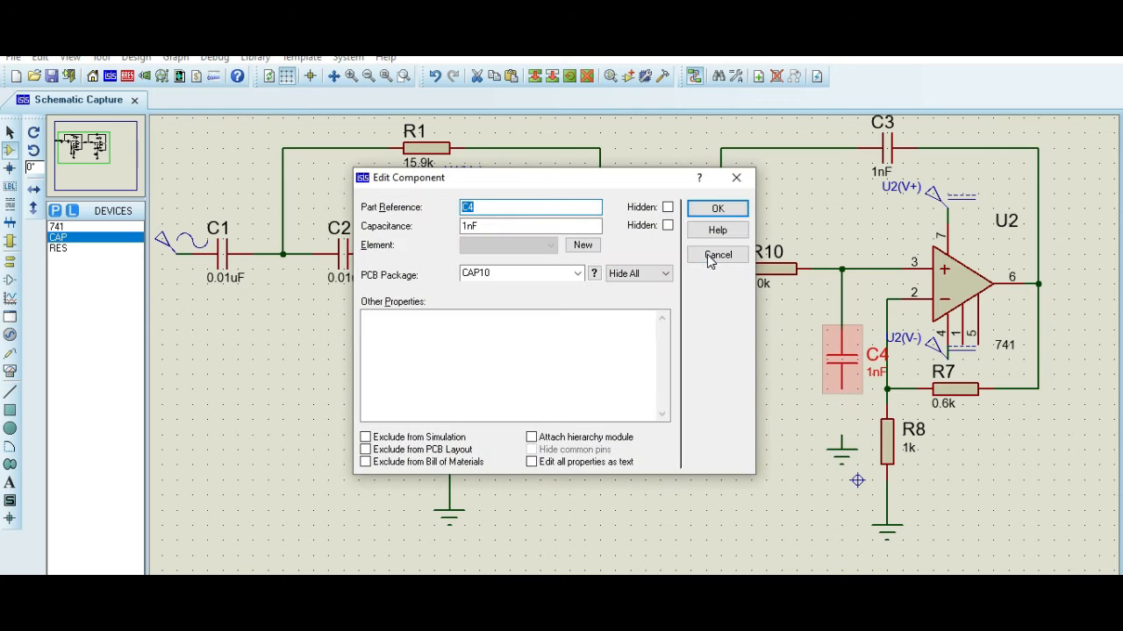
left_click(713, 255)
left_click(843, 431)
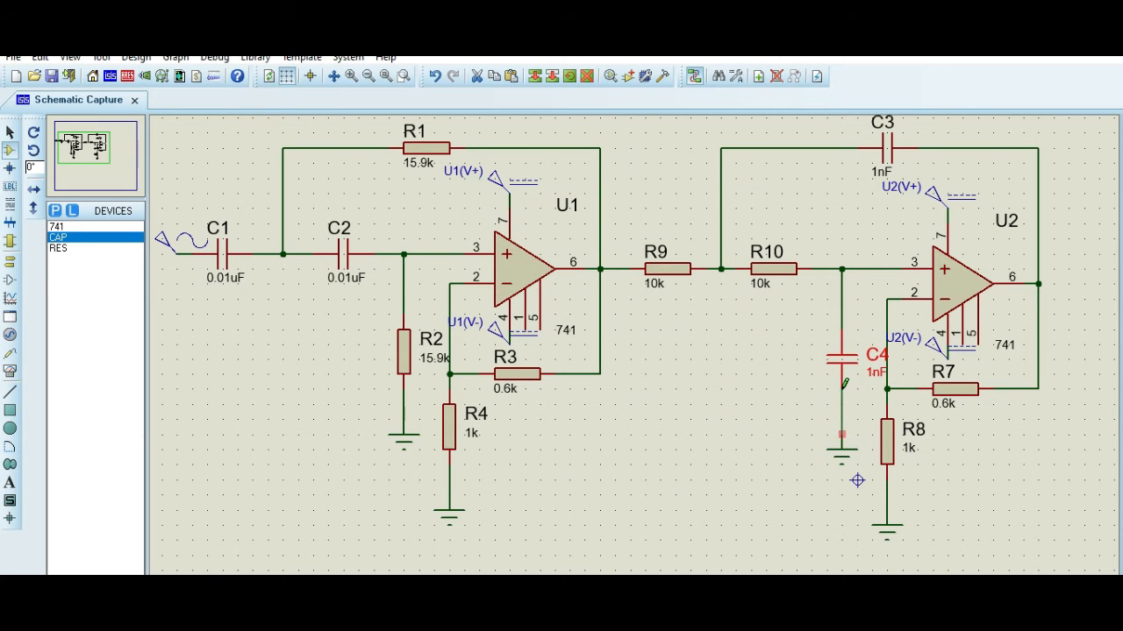
left_click(842, 386)
Set the resistances of R9 and R10 to 1.5k each
double_click(653, 279)
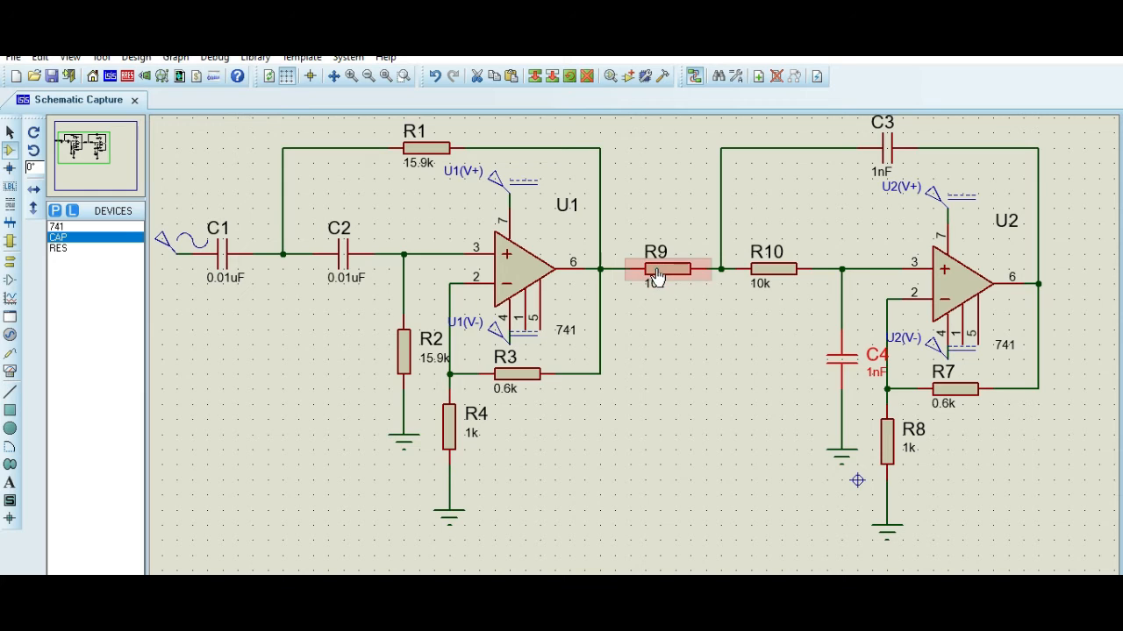
left_click(474, 226)
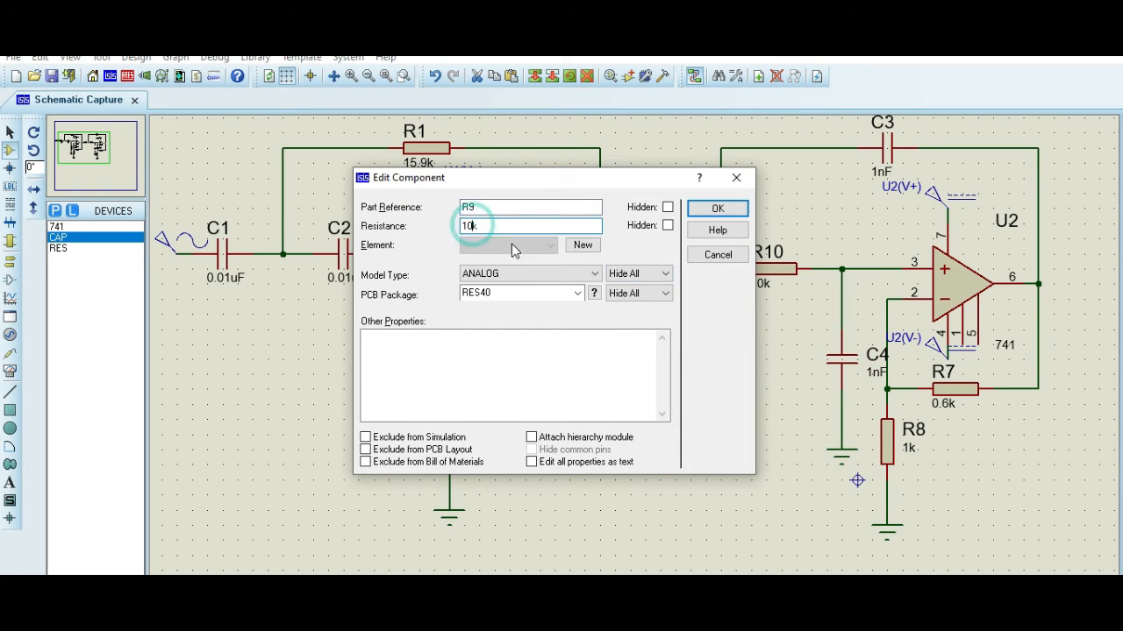
key("BackSpace")
key("BackSpace")
type("1.5")
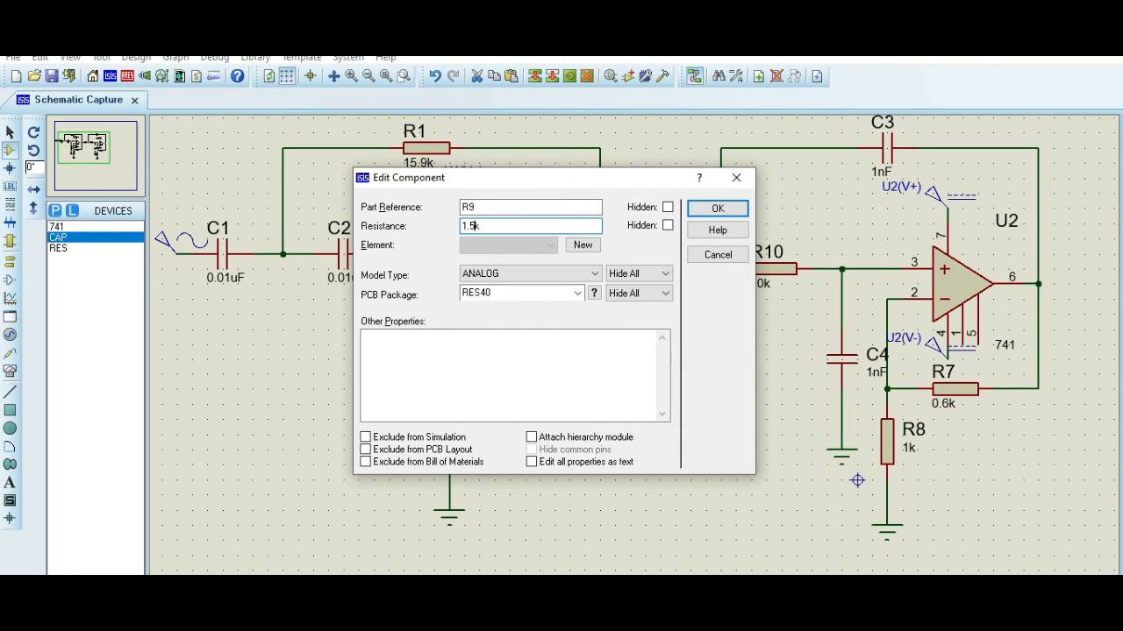
left_click(693, 214)
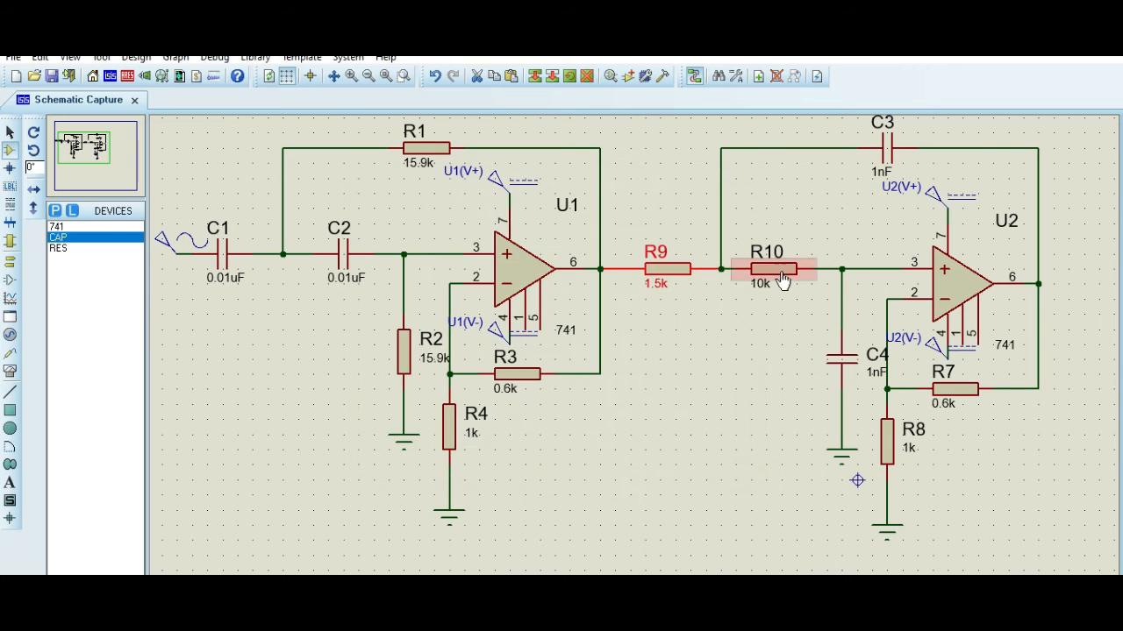
double_click(783, 277)
left_click(471, 226)
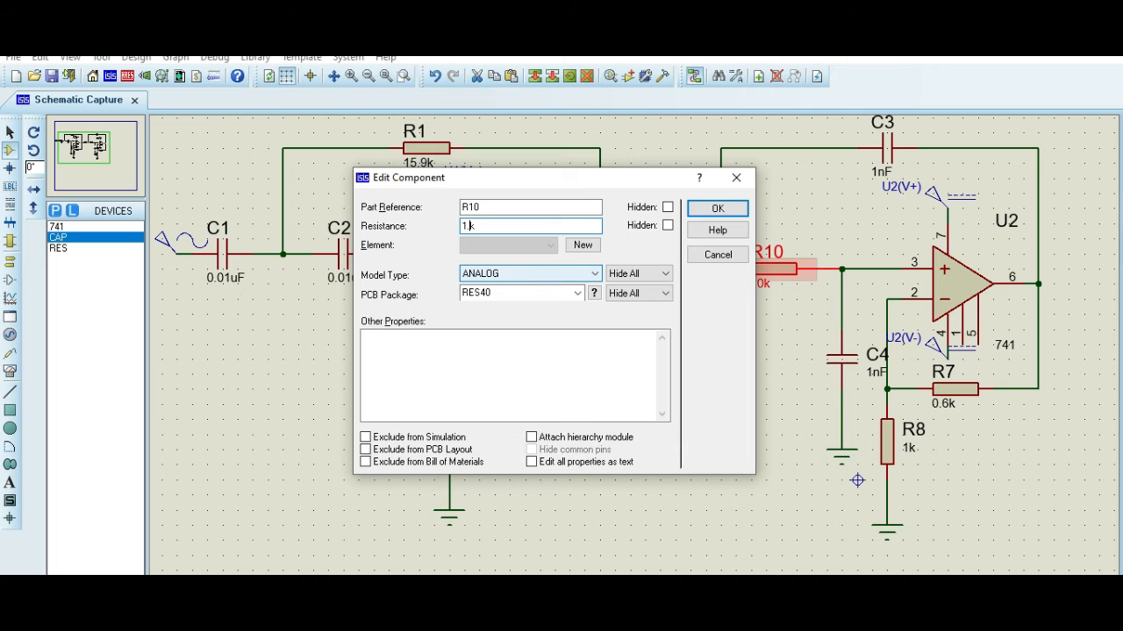
left_click(718, 208)
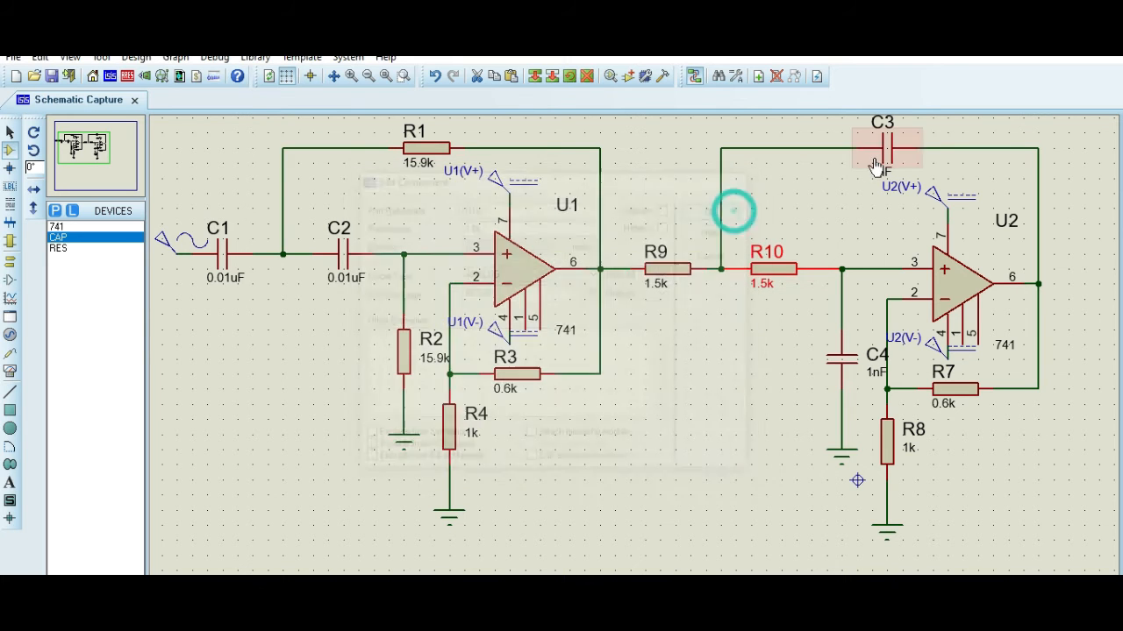
Set the capacitances of C3 and C4 to 0.01uF each
double_click(884, 149)
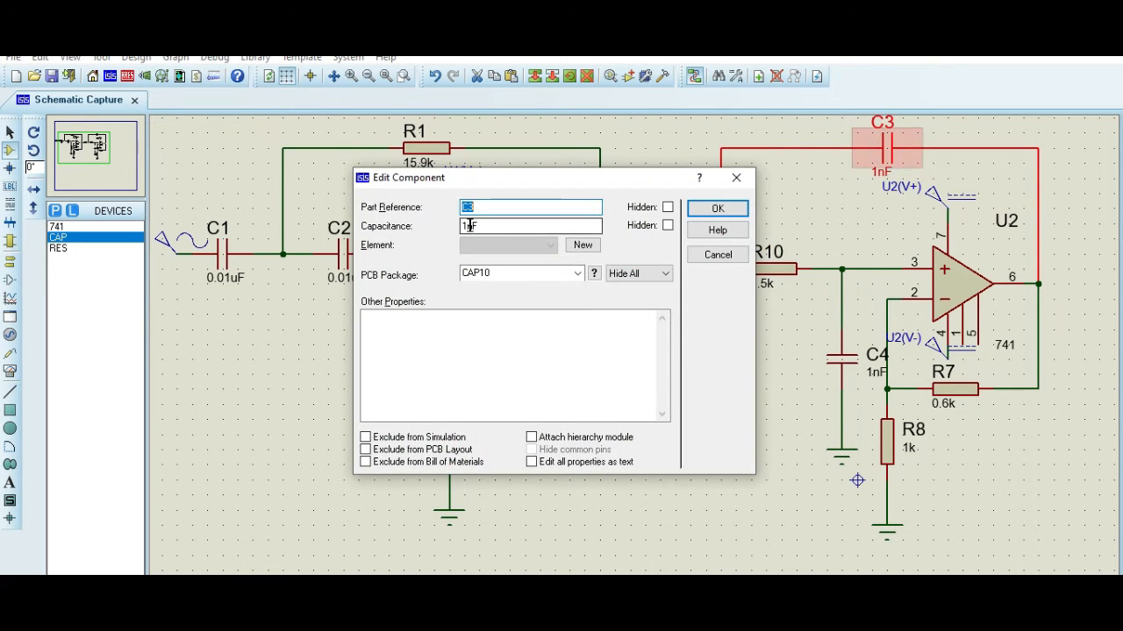
left_click(467, 225)
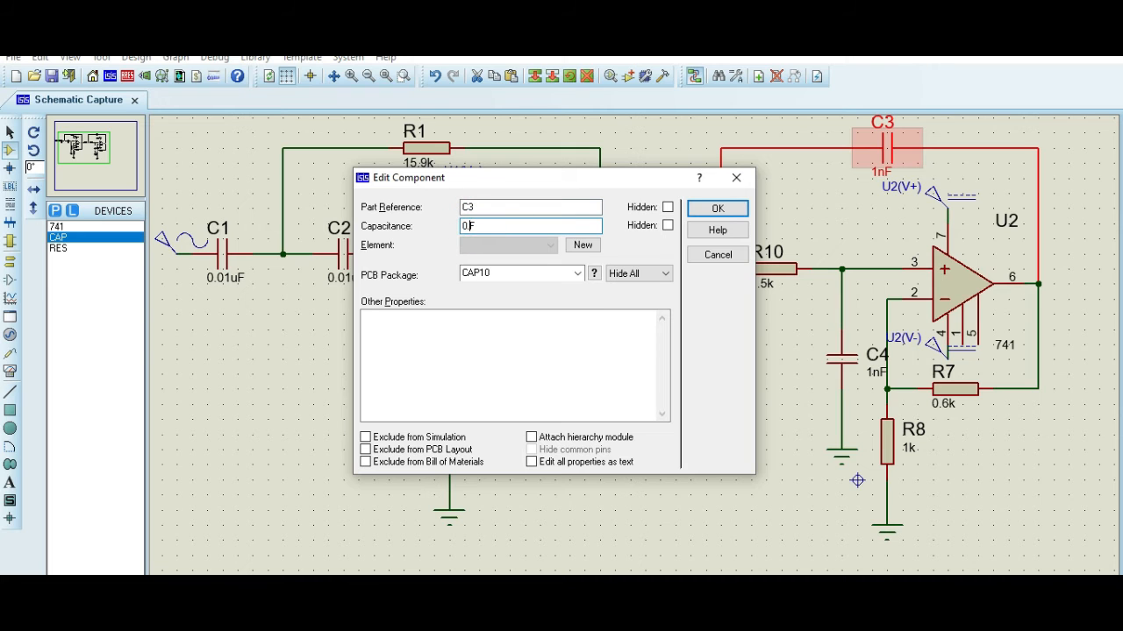
type("0.01u")
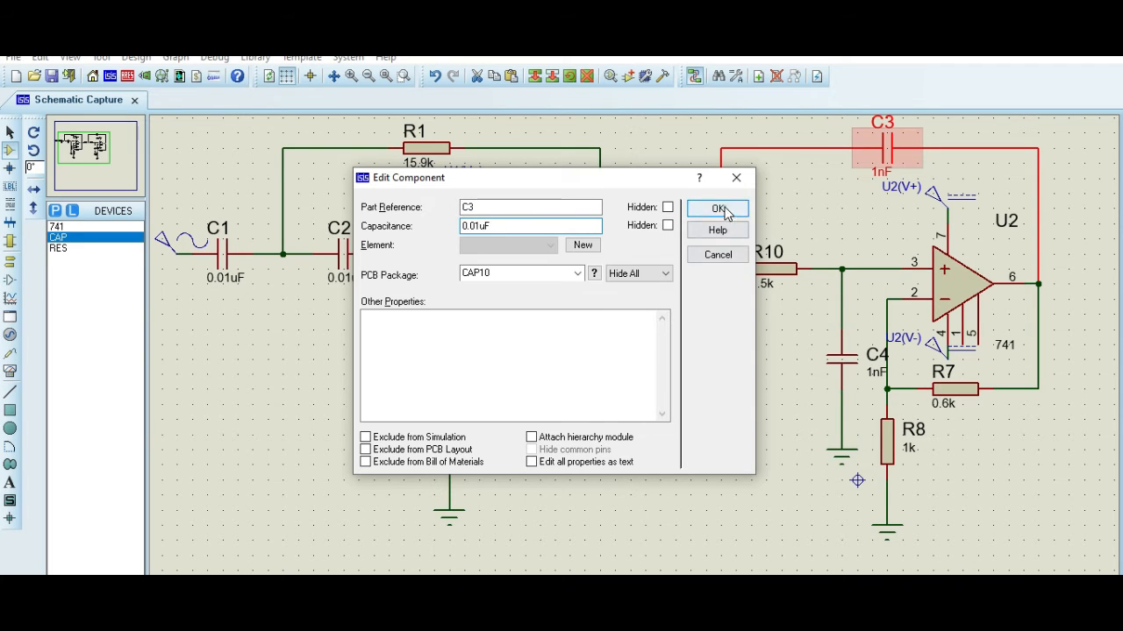
left_click(718, 208)
double_click(842, 355)
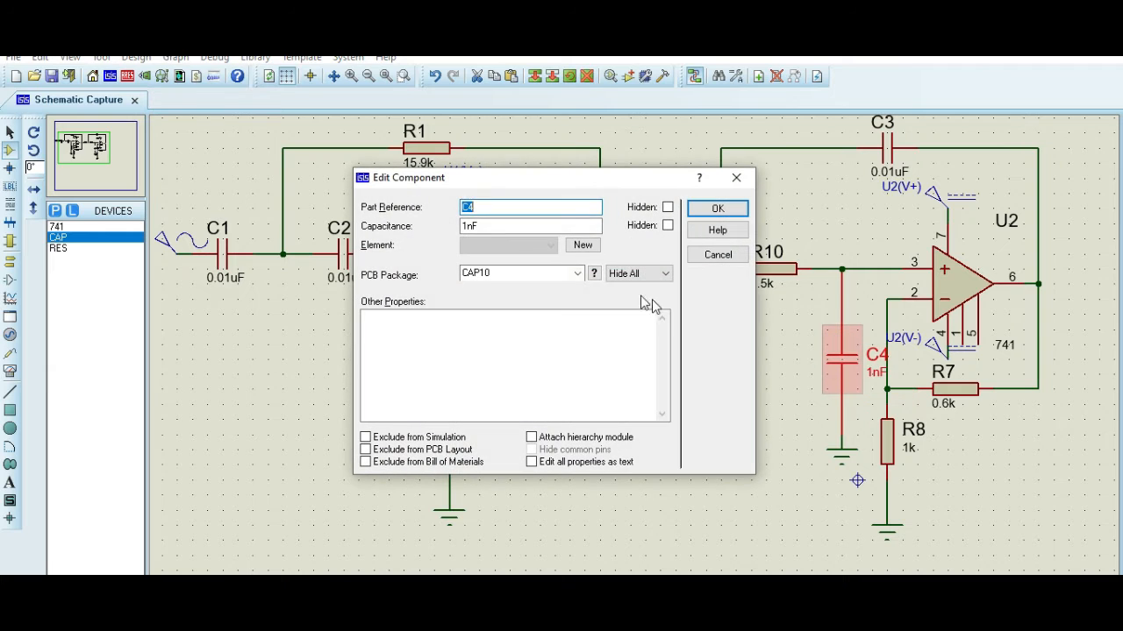
left_click(471, 226)
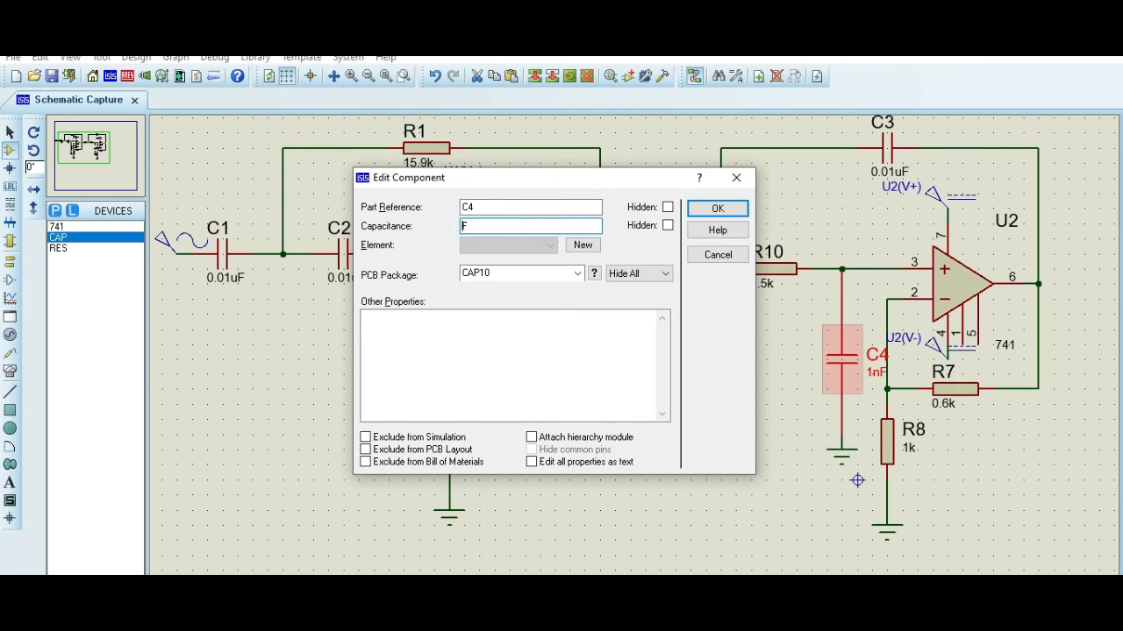
type("0.01u")
left_click(717, 208)
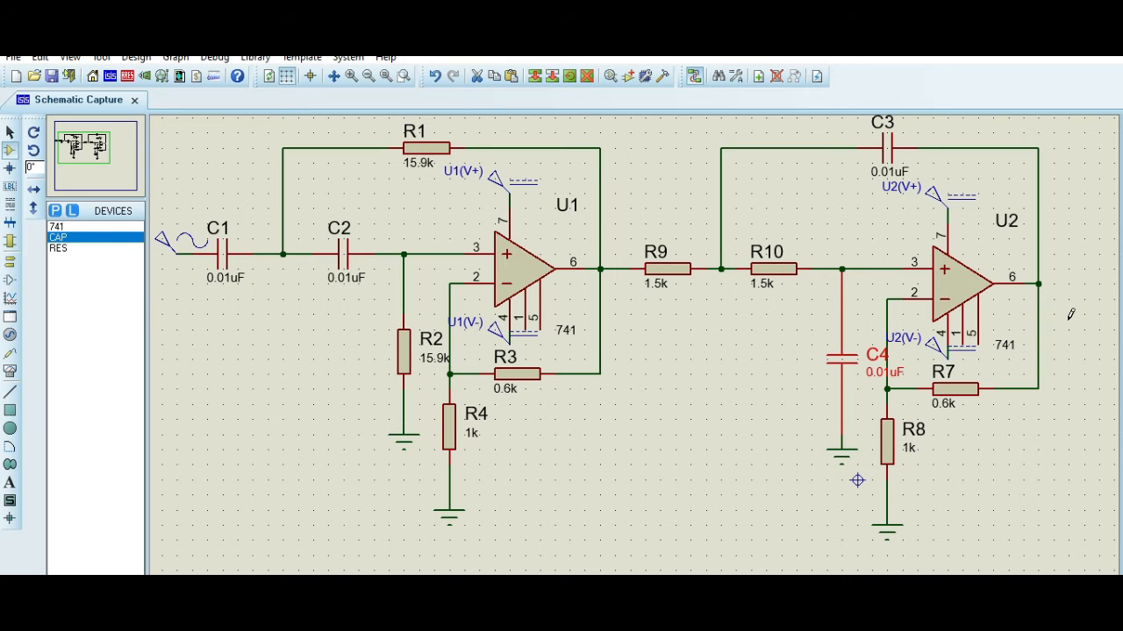
Place a frequency graph in the empty area beside U2's output
key("F7")
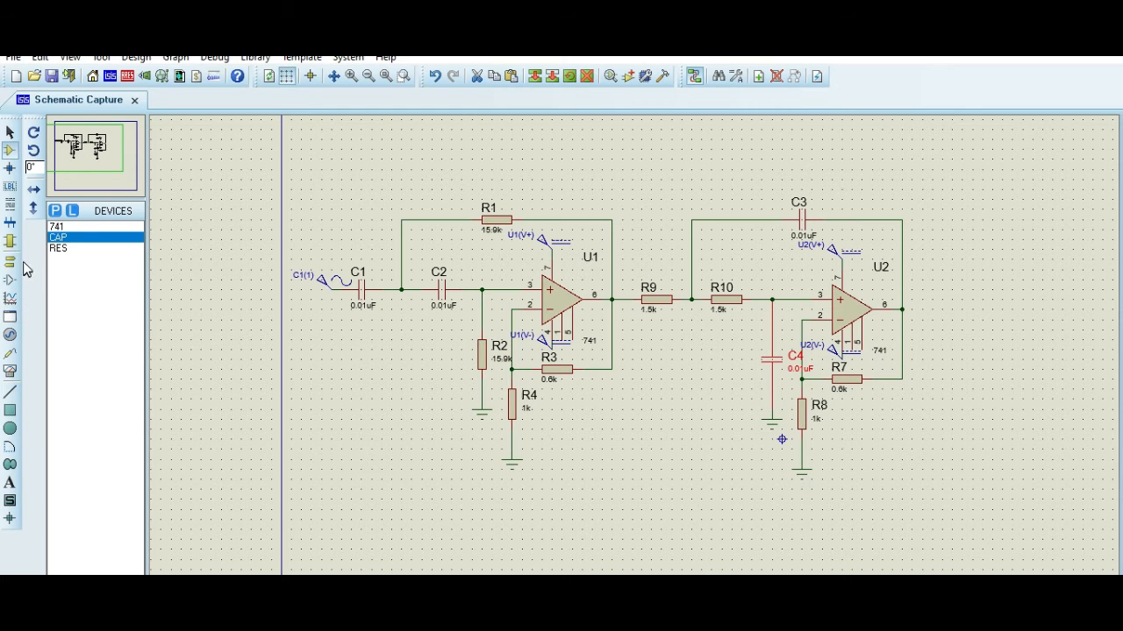
left_click(10, 298)
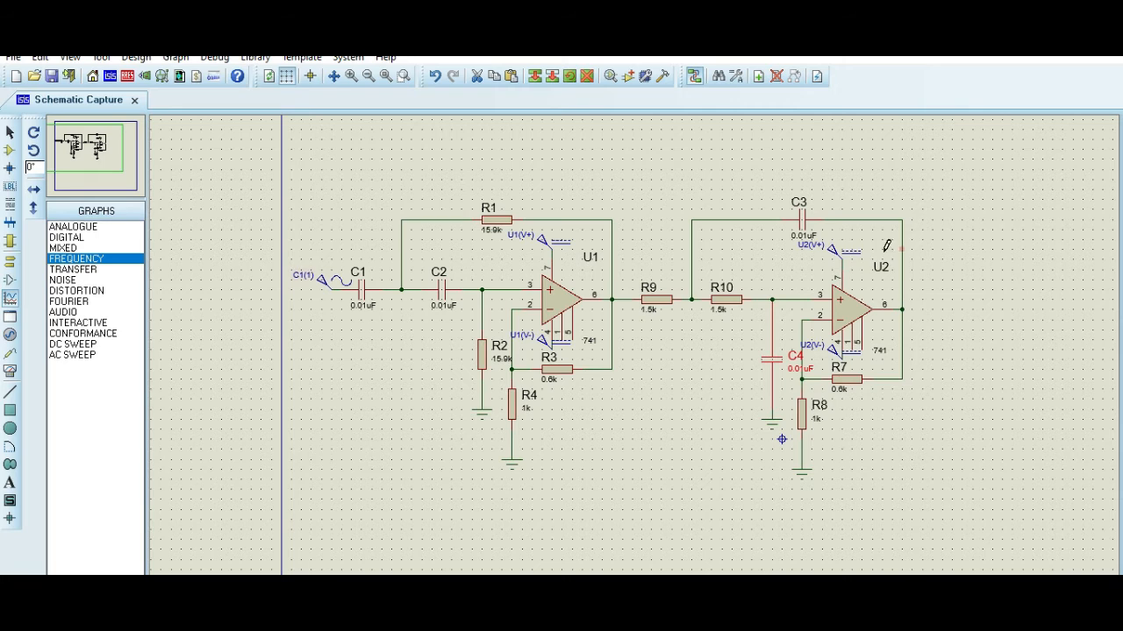
scroll(869, 313, "down", 1)
scroll(637, 350, "up", 1)
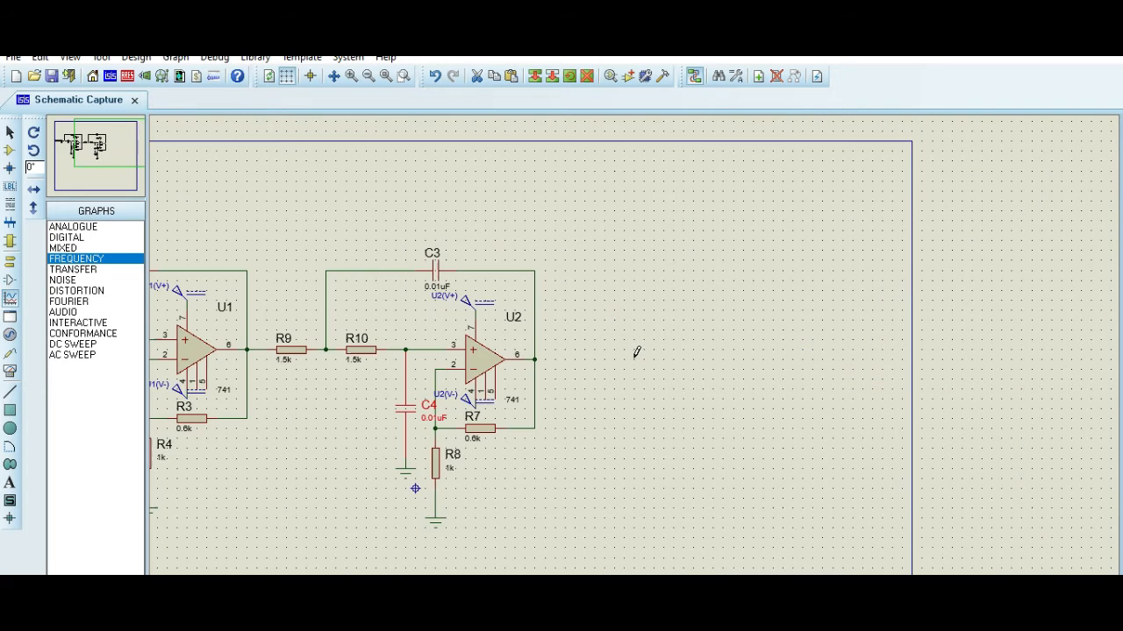
scroll(615, 353, "down", 1)
scroll(537, 394, "up", 1)
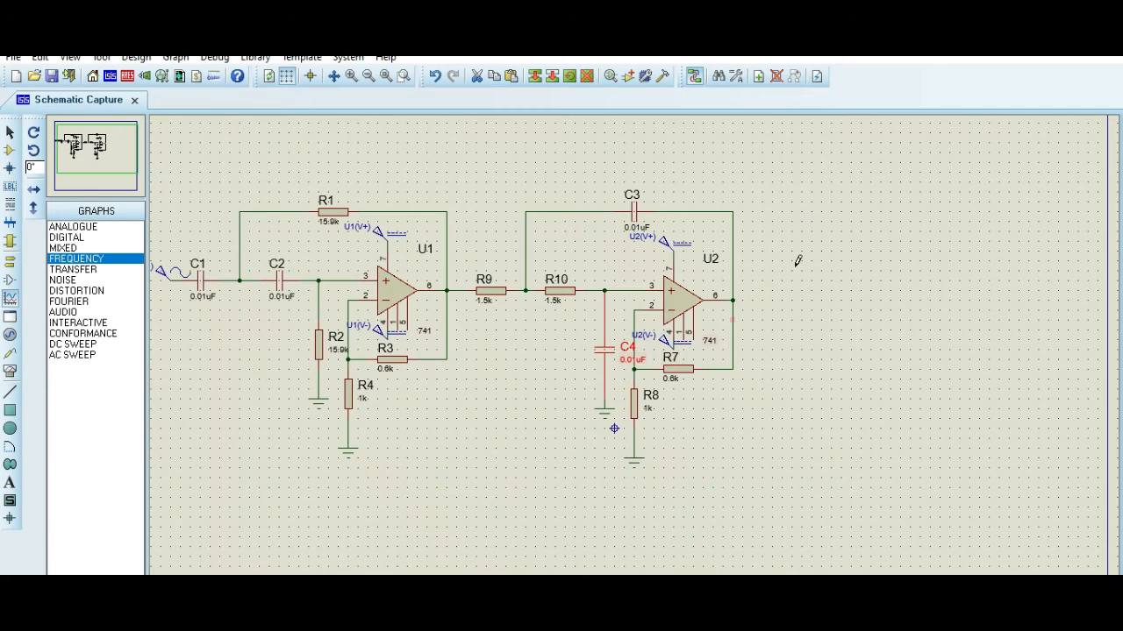
left_click_drag(802, 243, 1060, 390)
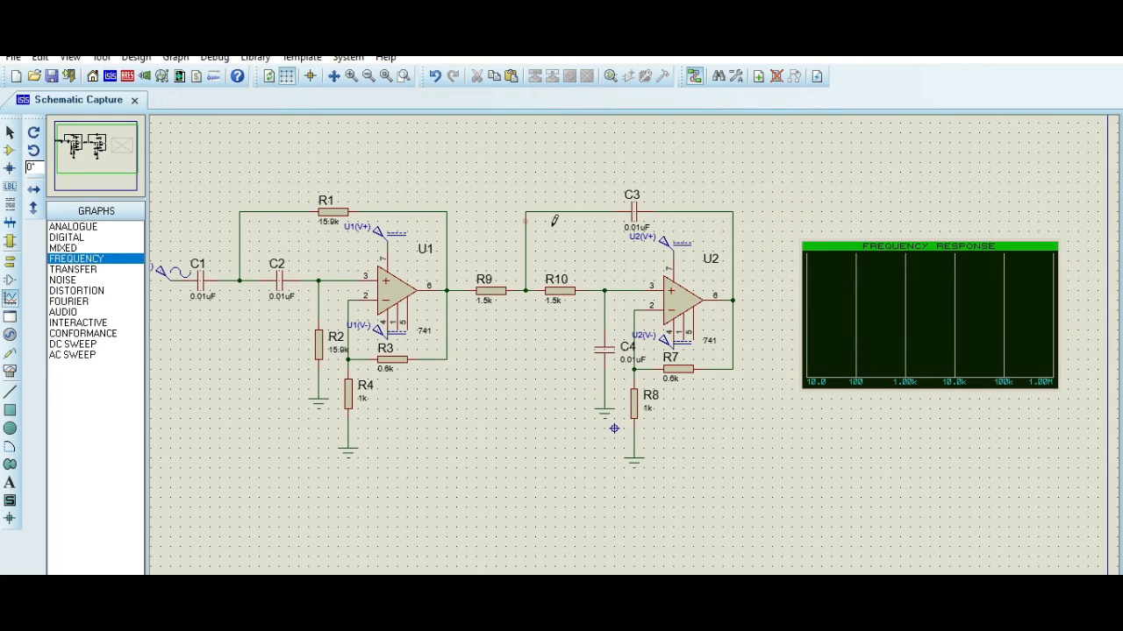
Attach a voltage probe to U2's output and add it as a gain trace on the frequency graph
left_click(11, 354)
left_click(746, 295)
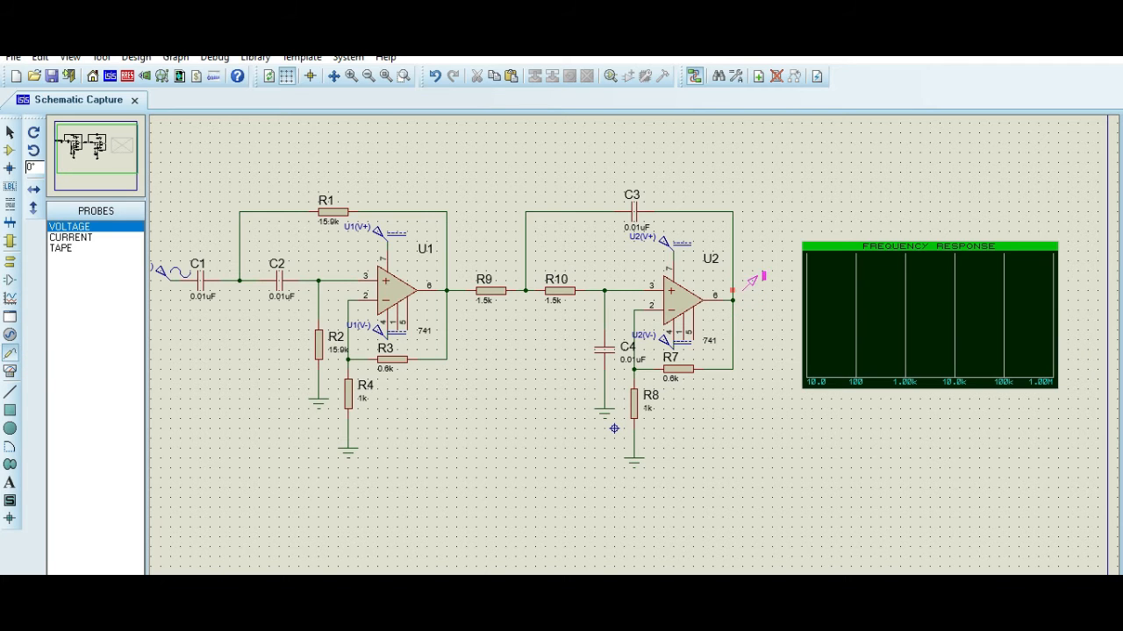
left_click(750, 297)
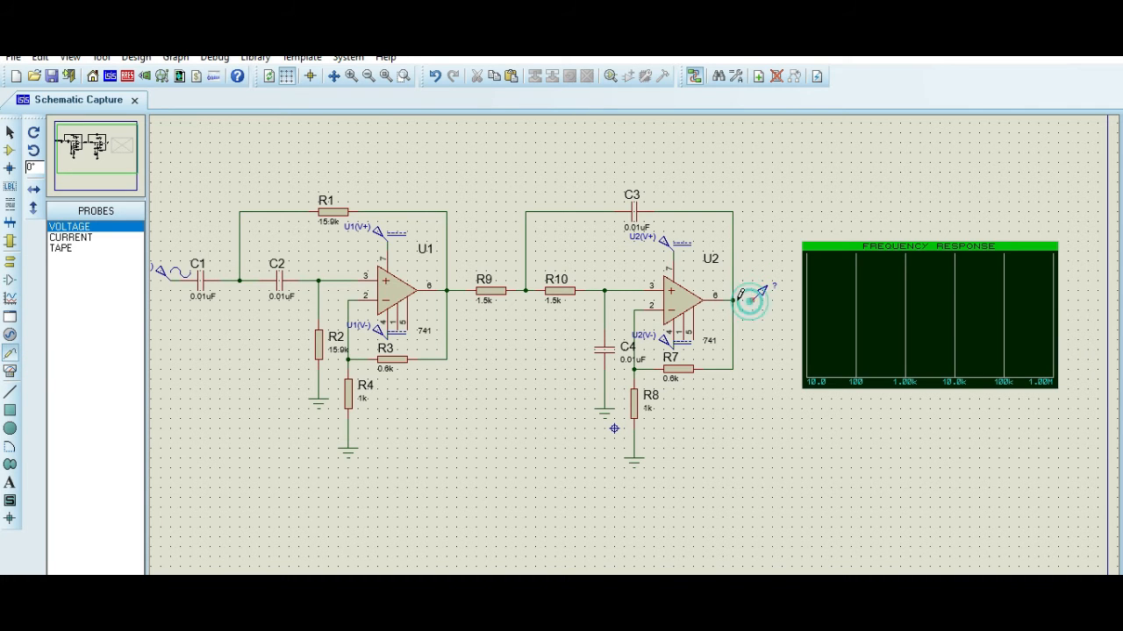
left_click(755, 296)
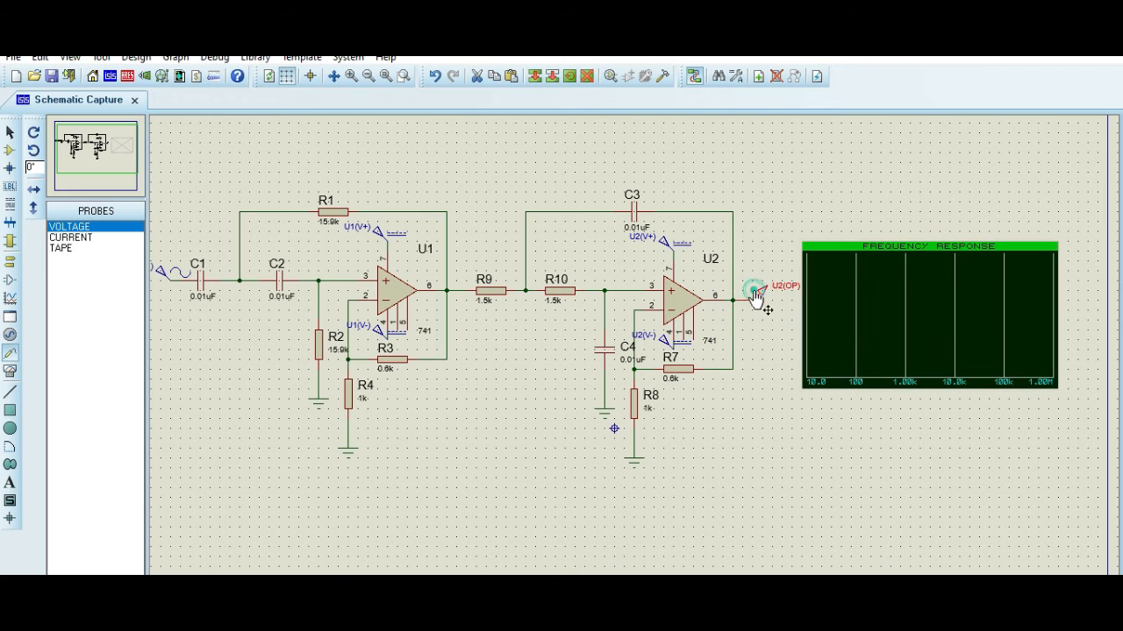
left_click_drag(756, 295, 847, 257)
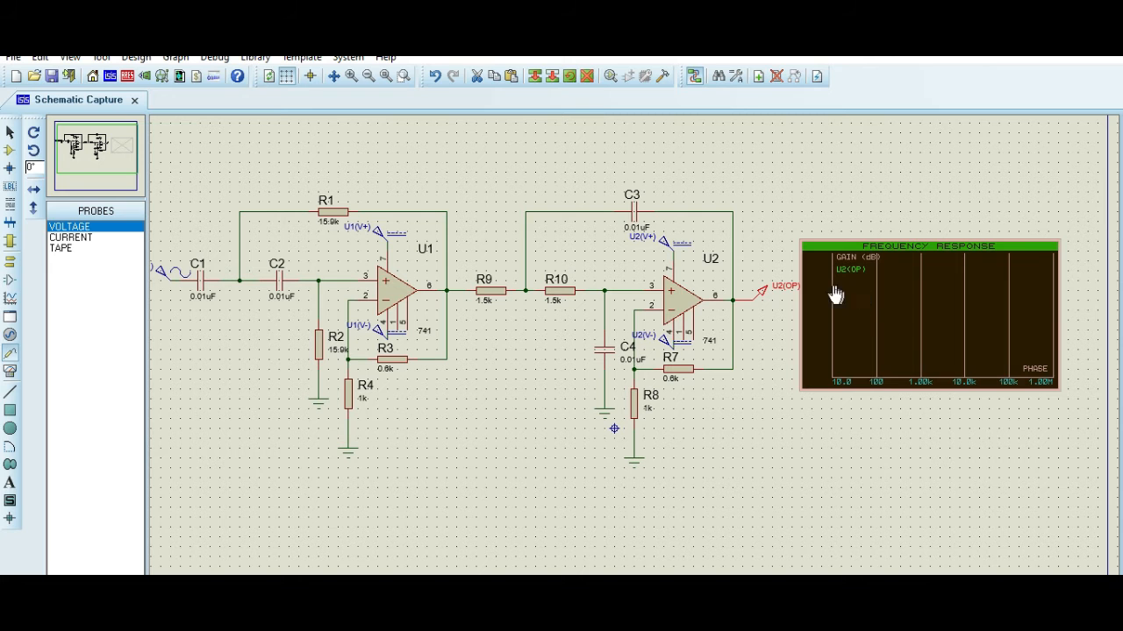
Set the frequency graph's reference to C1(1) and simulate the graph
right_click(891, 289)
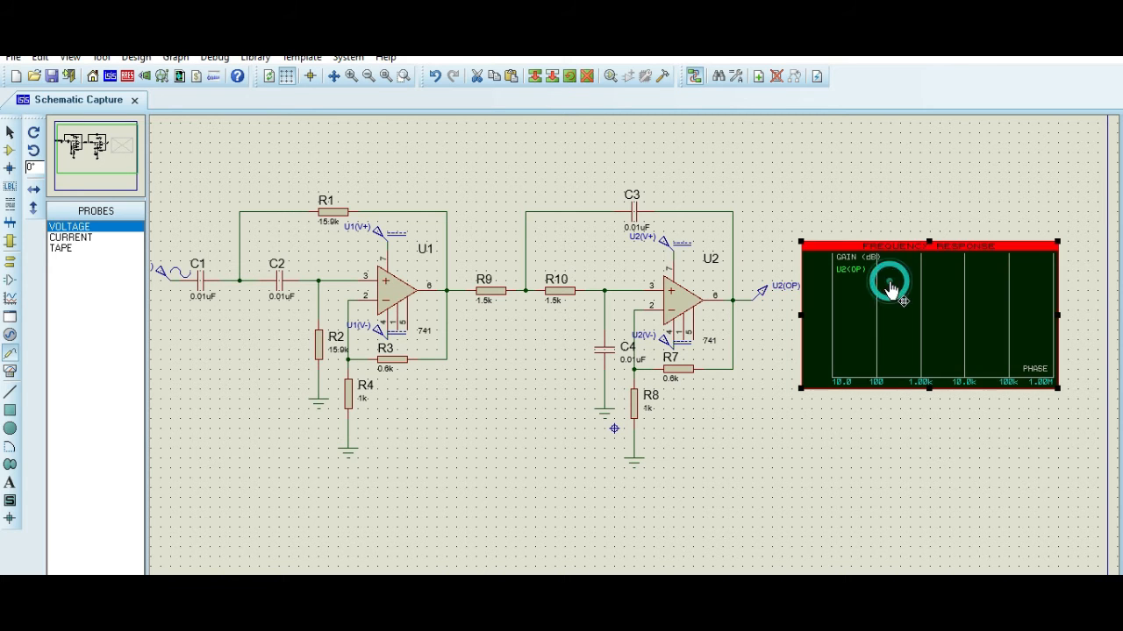
left_click(969, 265)
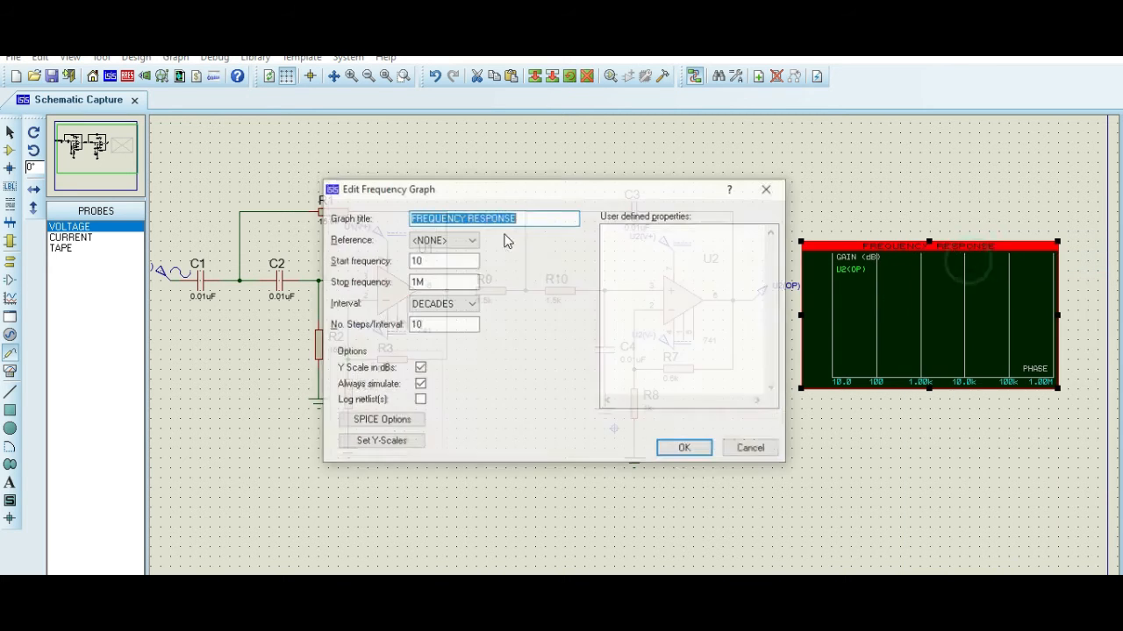
left_click(470, 239)
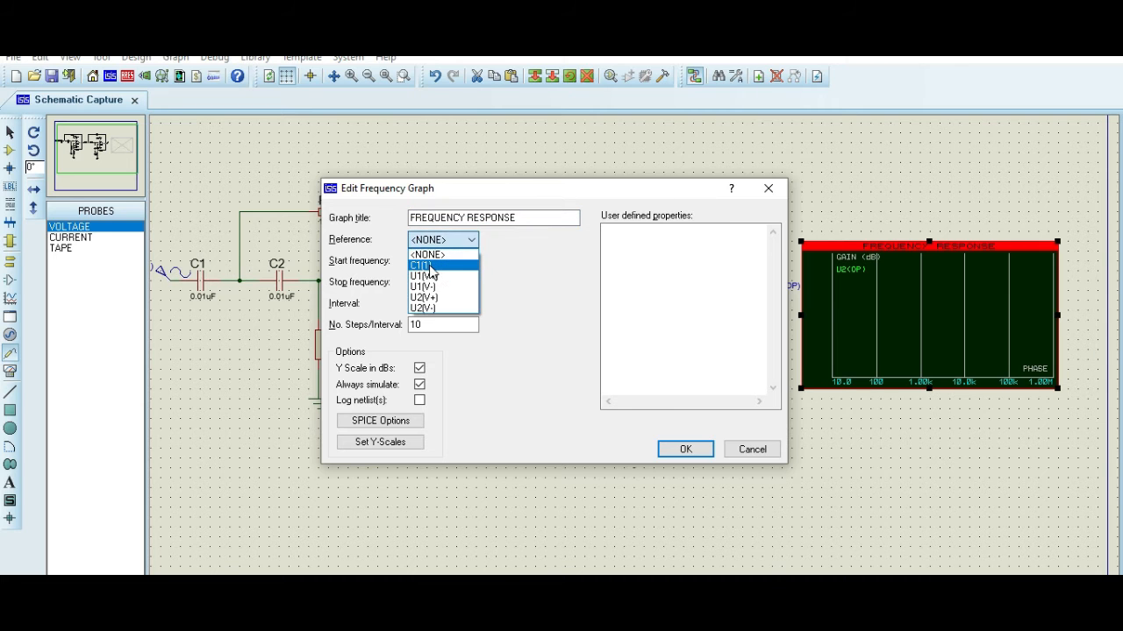
left_click(429, 266)
left_click(700, 446)
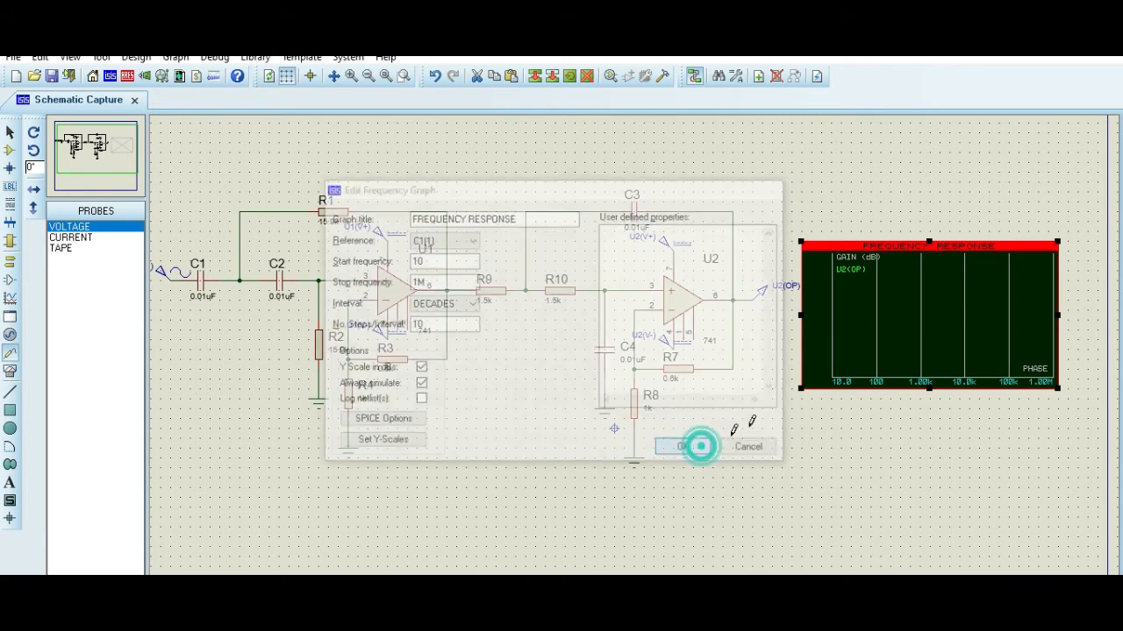
left_click(18, 588)
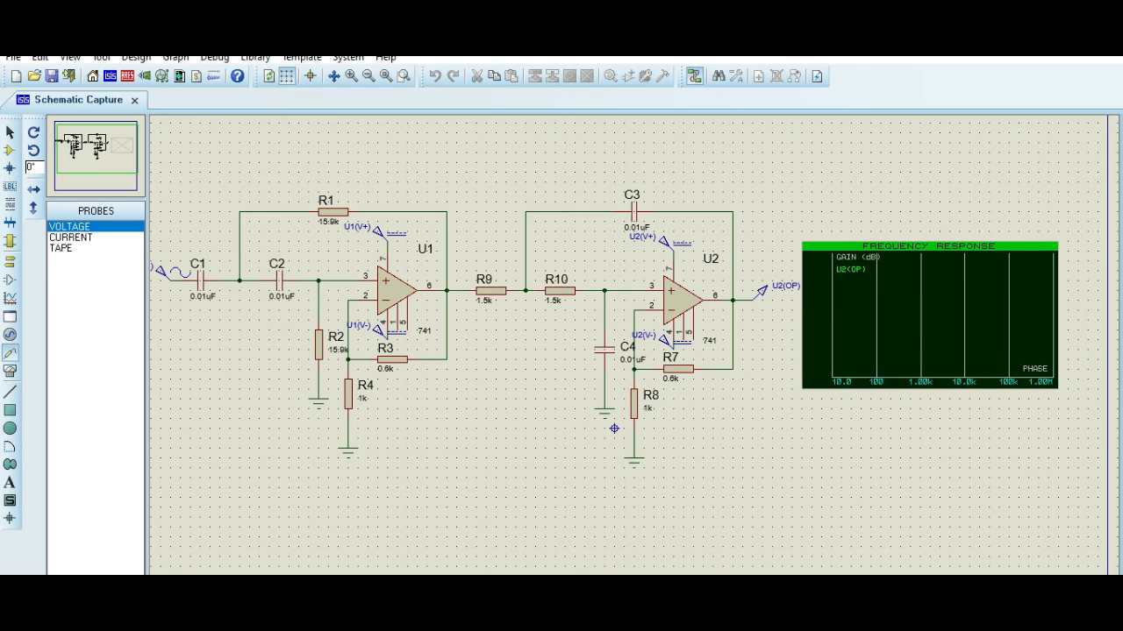
key("space")
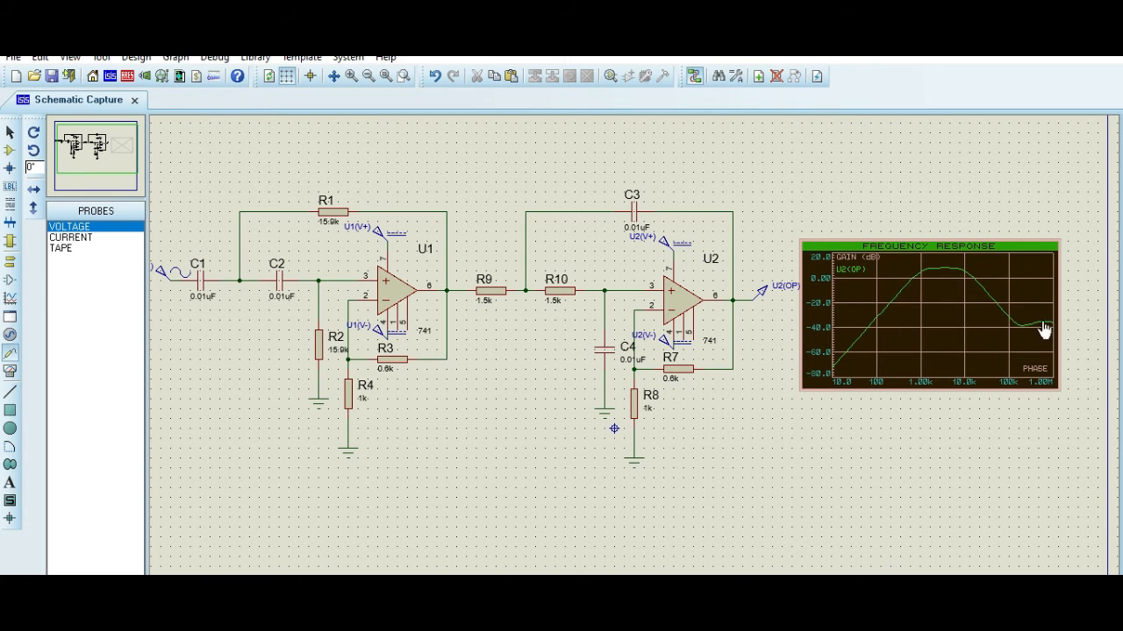
View the frequency response maximized, and enlarge the graph on the schematic by stretching its lower-left corner across the filter stages
right_click(944, 292)
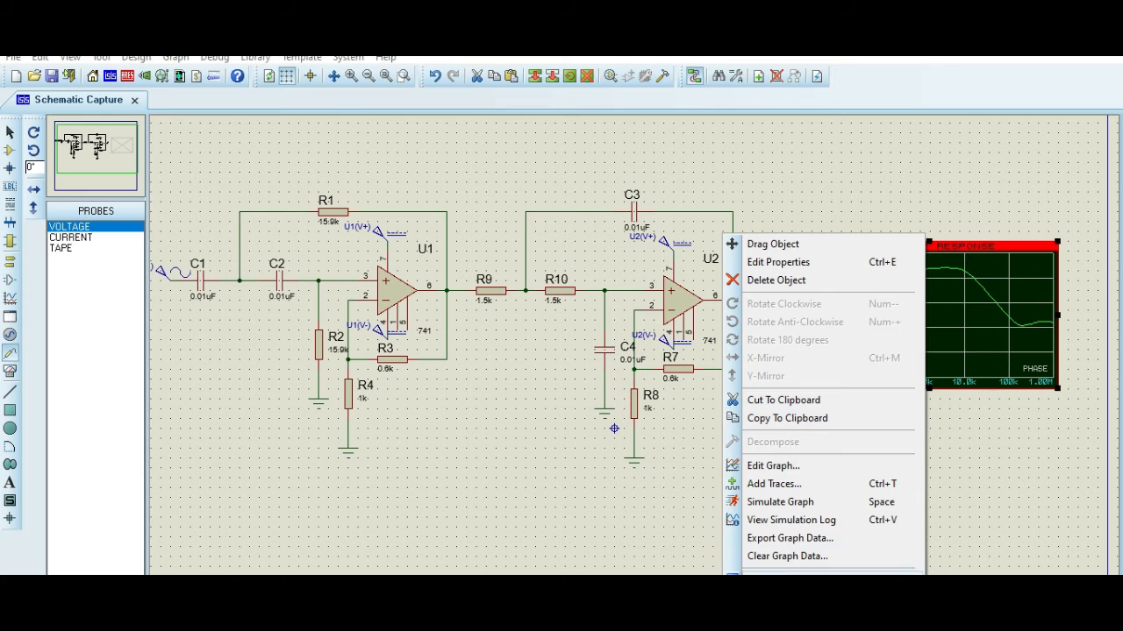
left_click(772, 574)
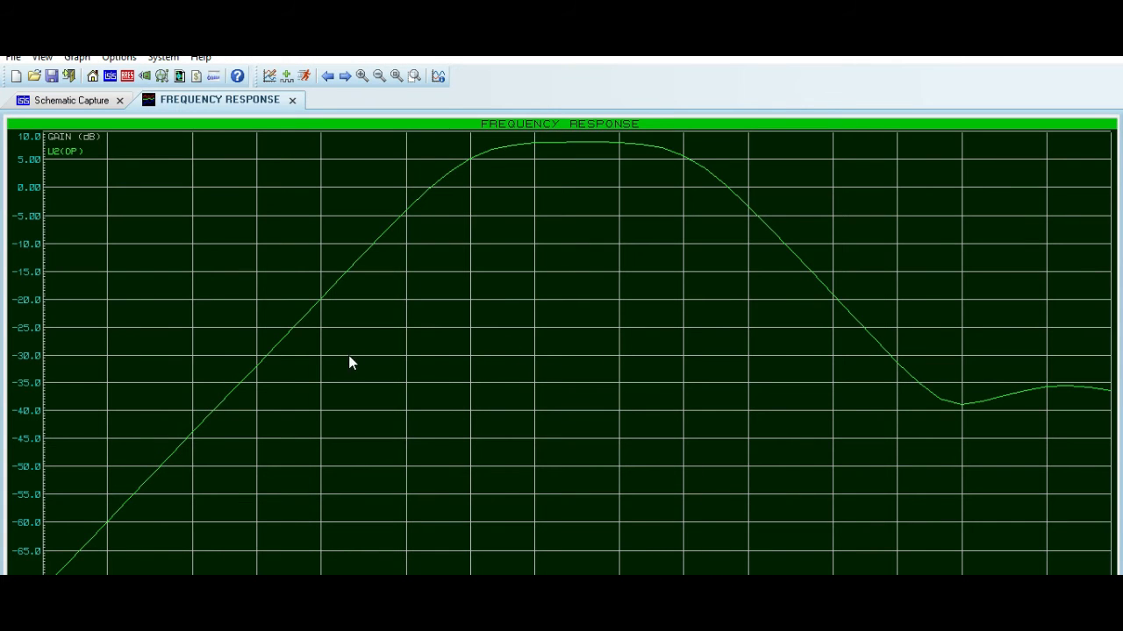
left_click(972, 123)
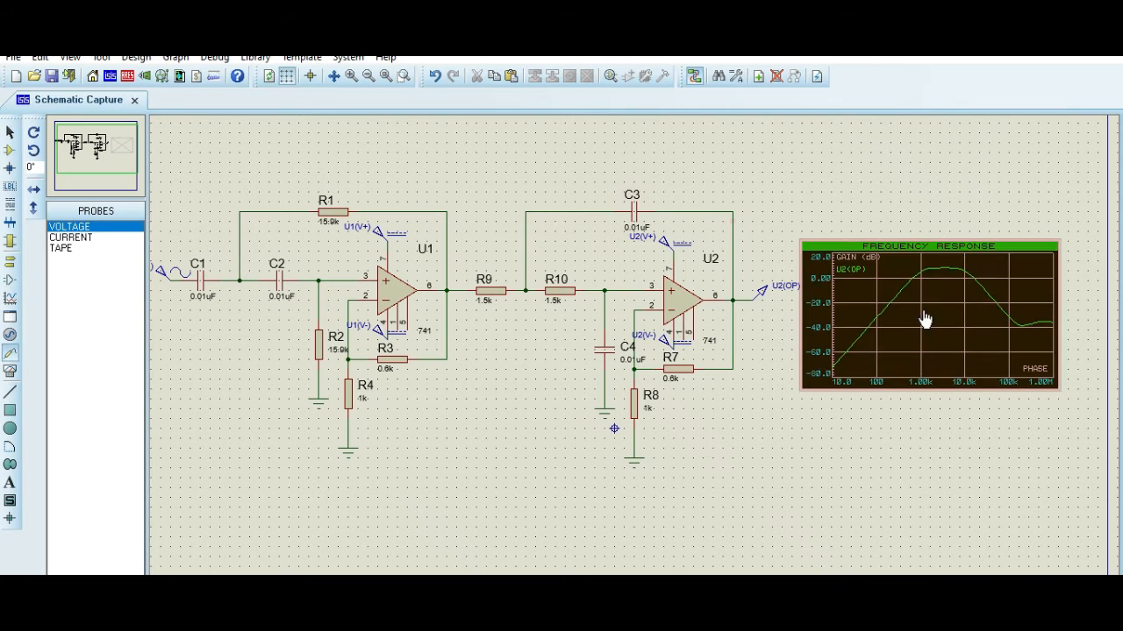
left_click(804, 391)
left_click_drag(803, 390, 349, 507)
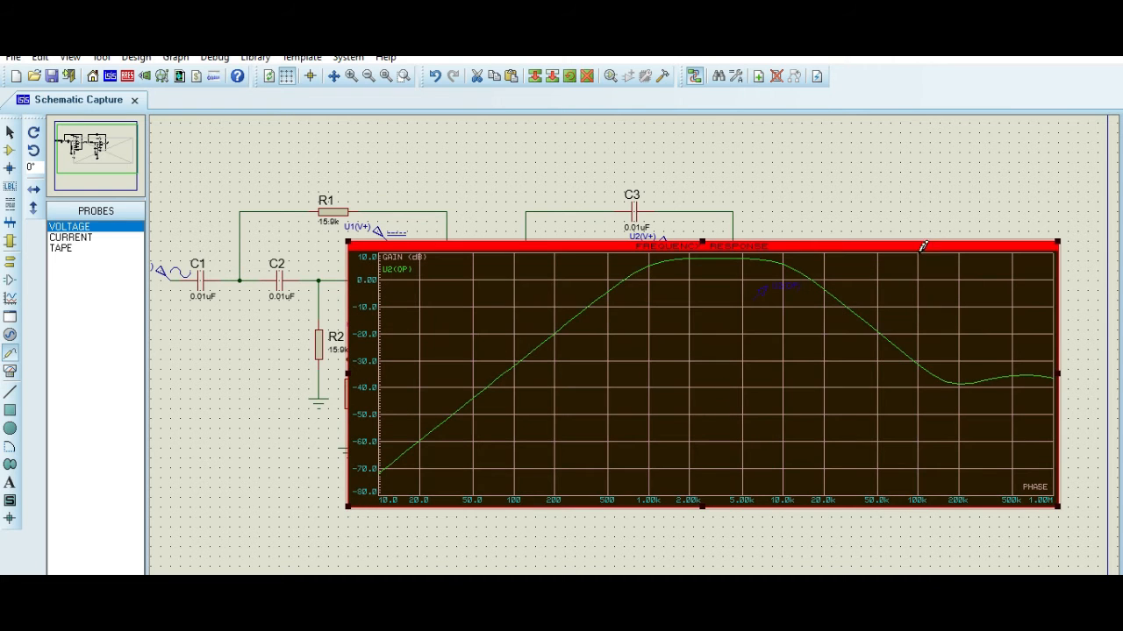
Reposition the frequency graph over the filter stages, review its settings, and delete it from the schematic
left_click_drag(908, 261, 831, 164)
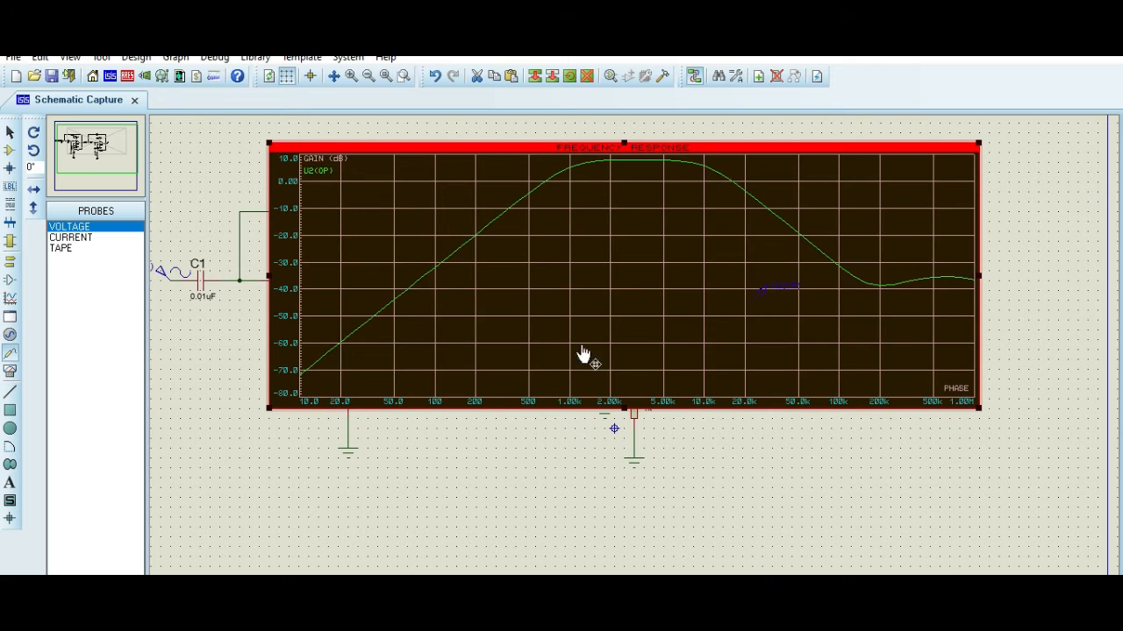
double_click(571, 181)
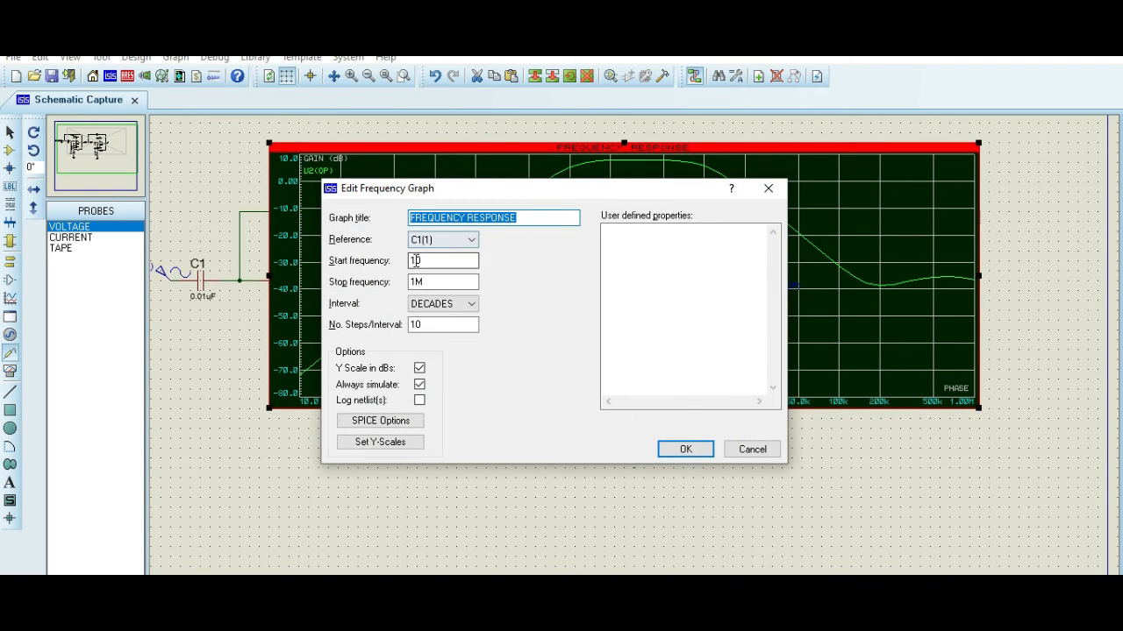
left_click(685, 449)
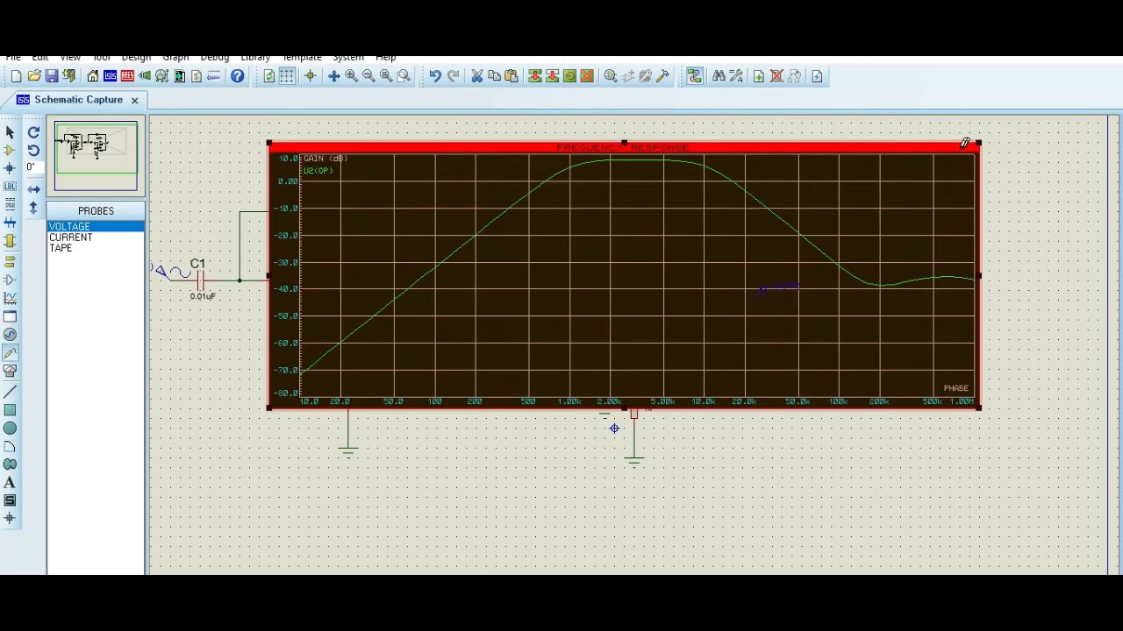
right_click(879, 215)
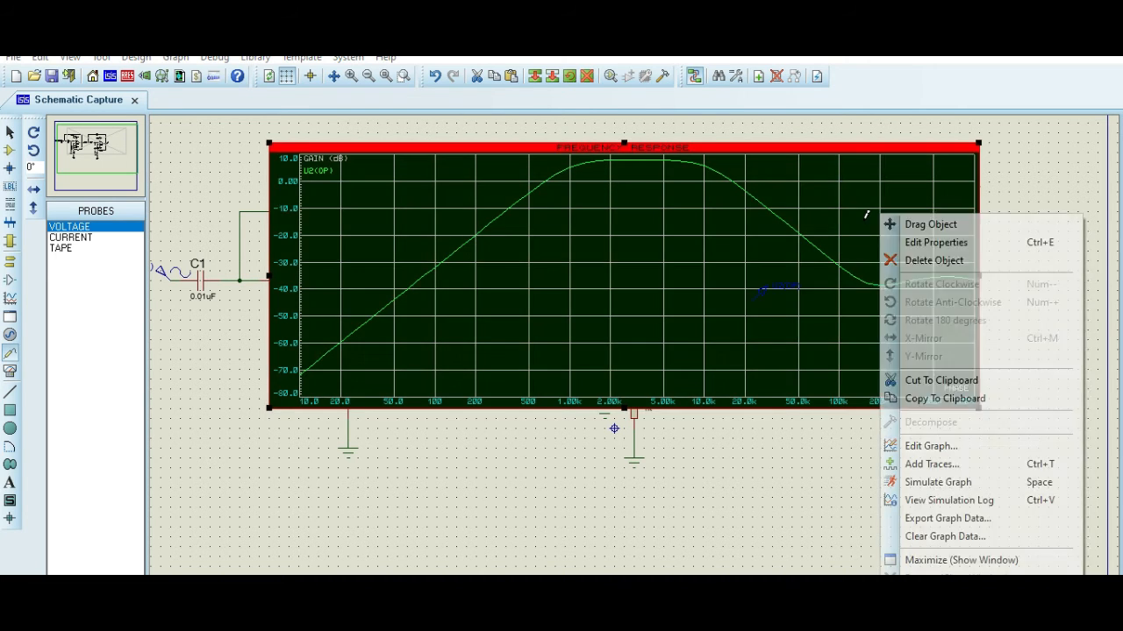
left_click(930, 260)
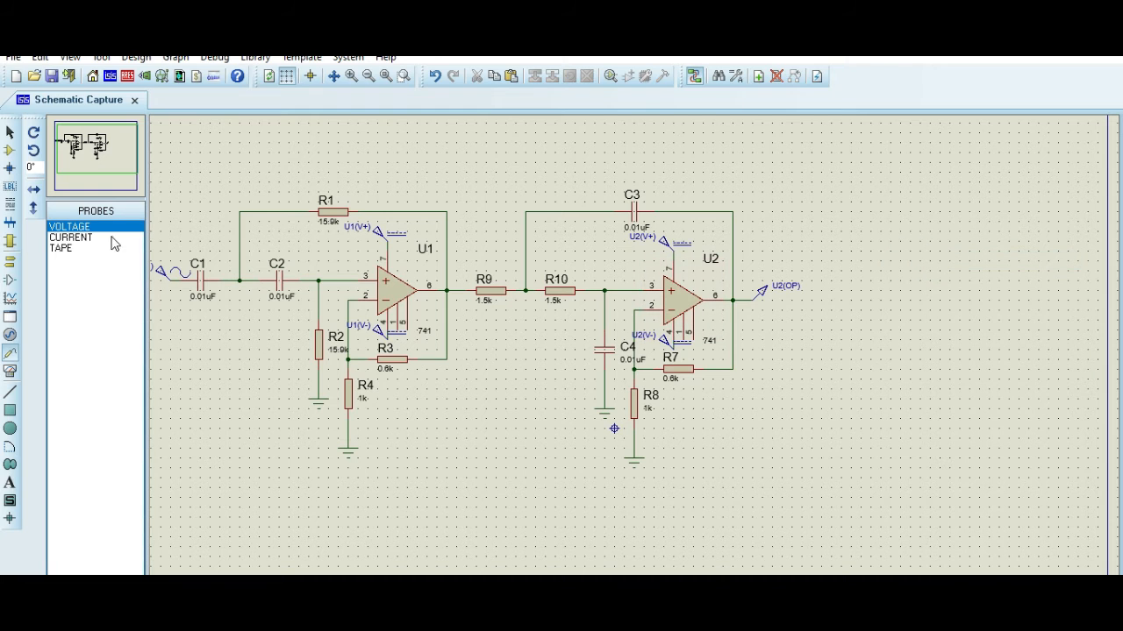
Place an oscilloscope beside U2's output and wire its channel A to the sine generator input and channel B to U2's output
left_click(10, 371)
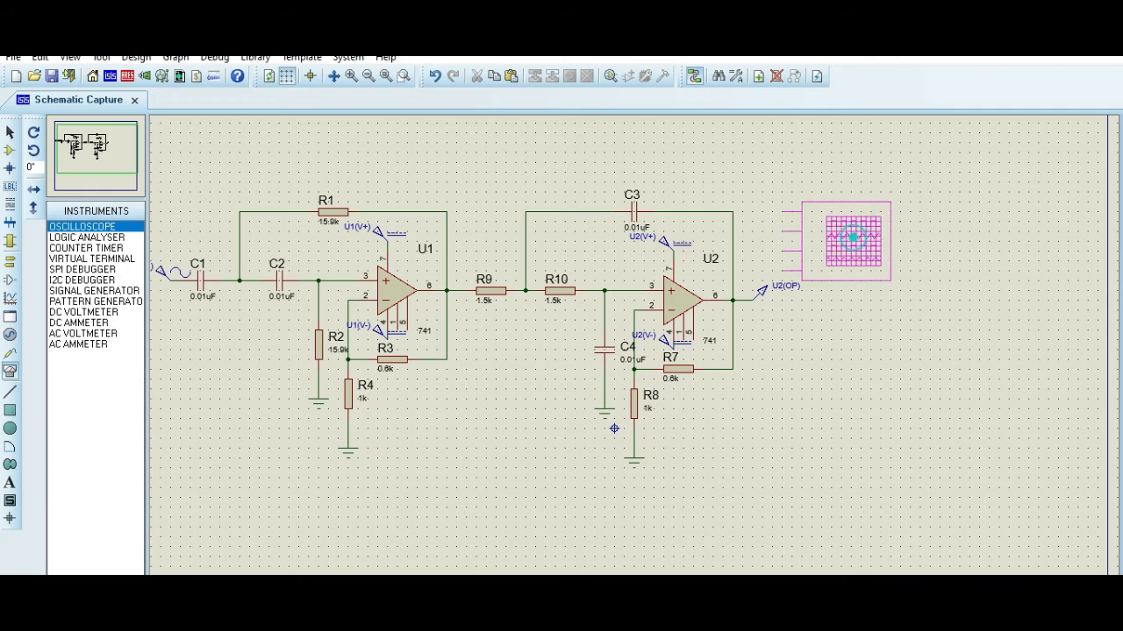
left_click(952, 275)
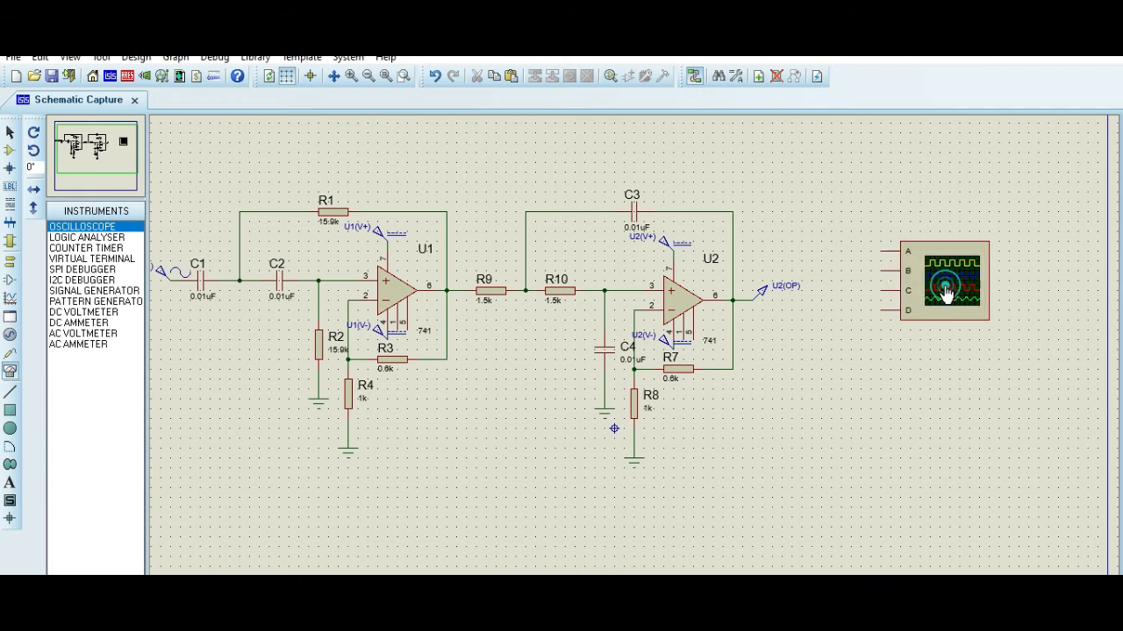
left_click(877, 249)
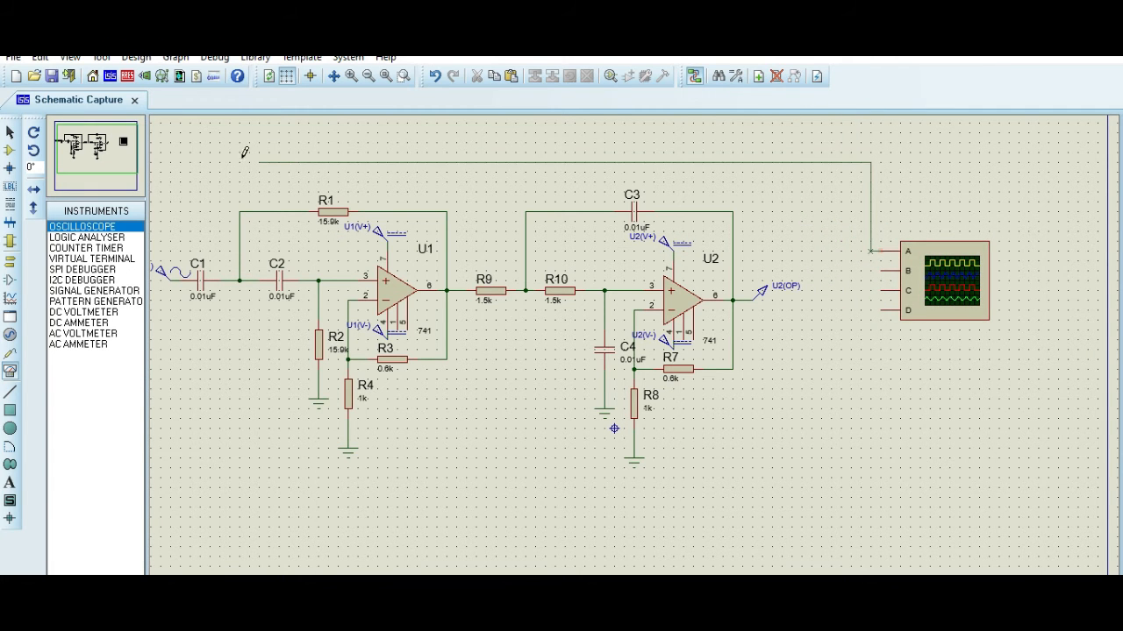
left_click(171, 279)
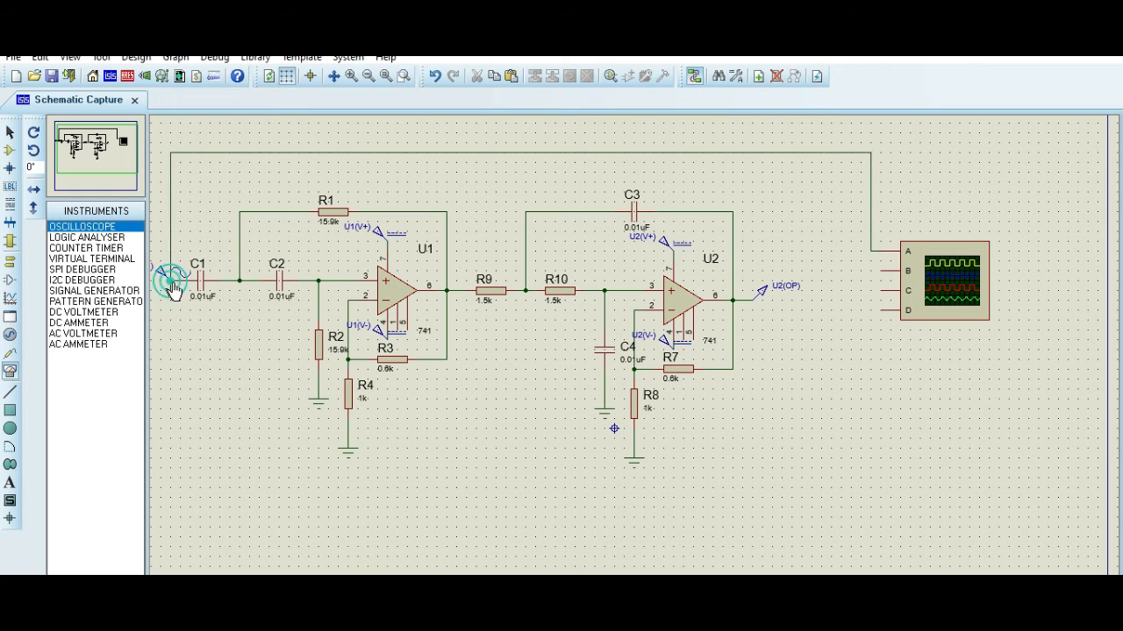
left_click(881, 270)
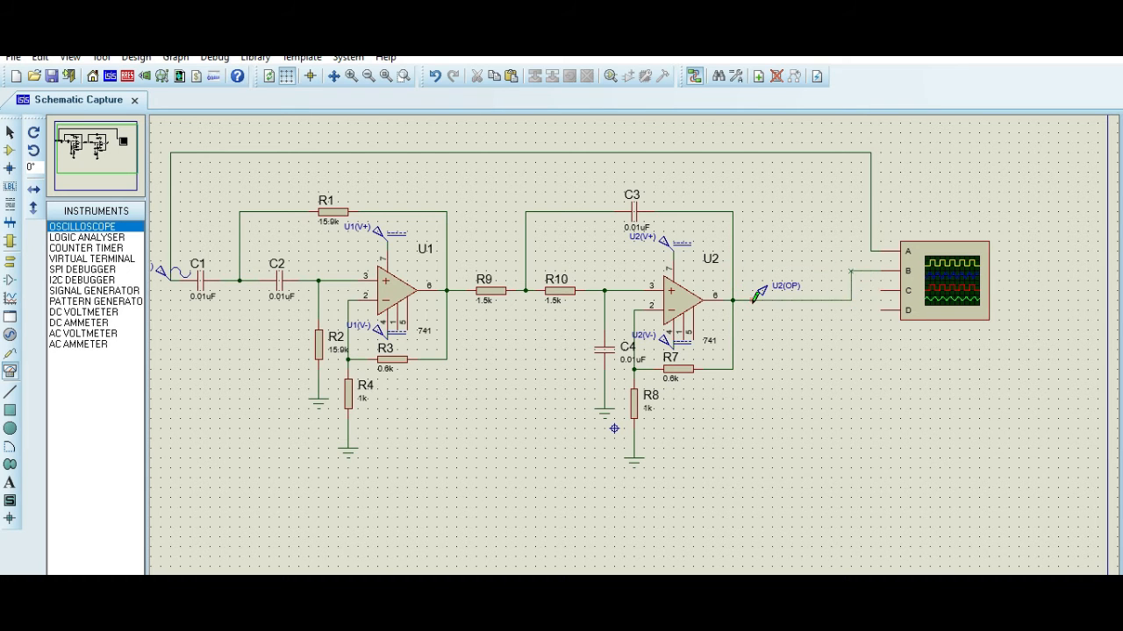
left_click(755, 298)
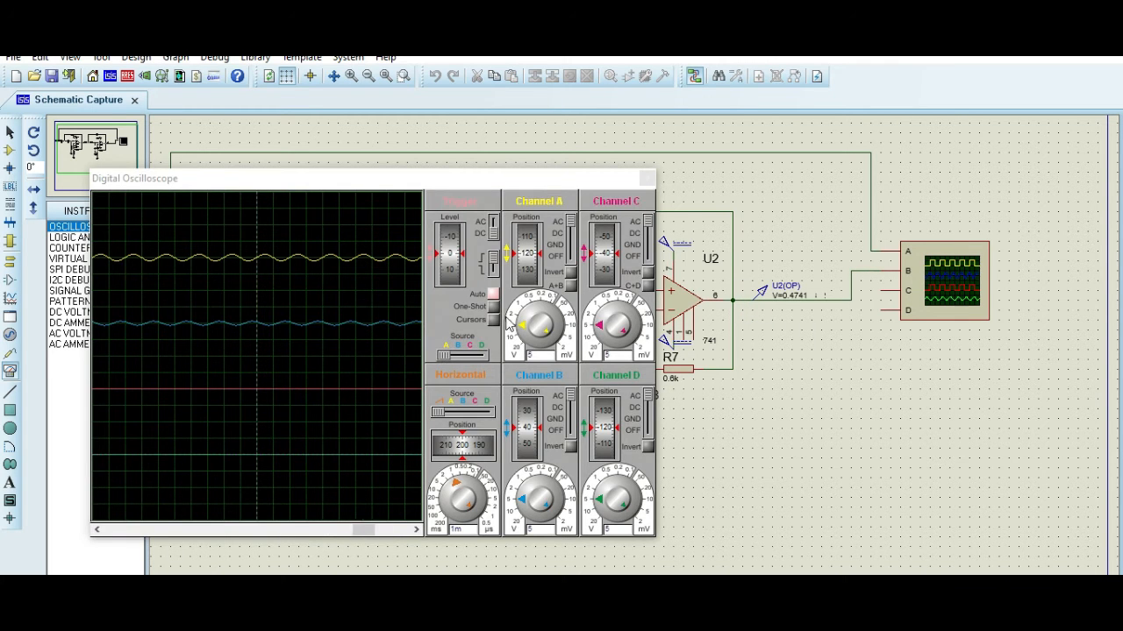
Set channels A and B of the digital oscilloscope to 0.5 V per division to compare the filter's input and output
left_click_drag(444, 184, 691, 175)
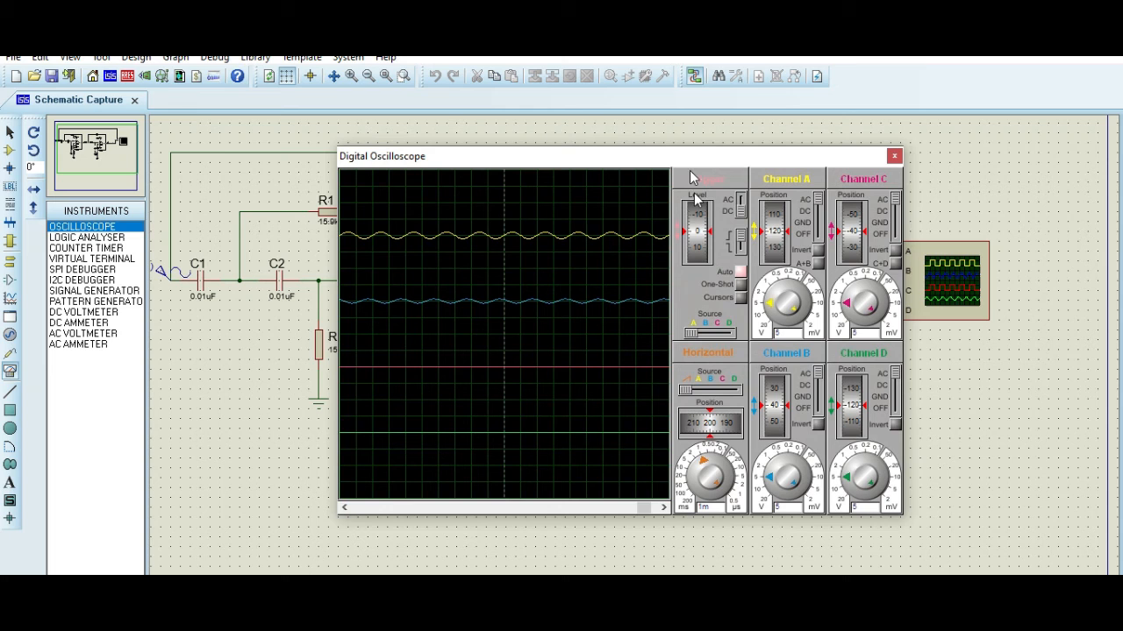
left_click(766, 297)
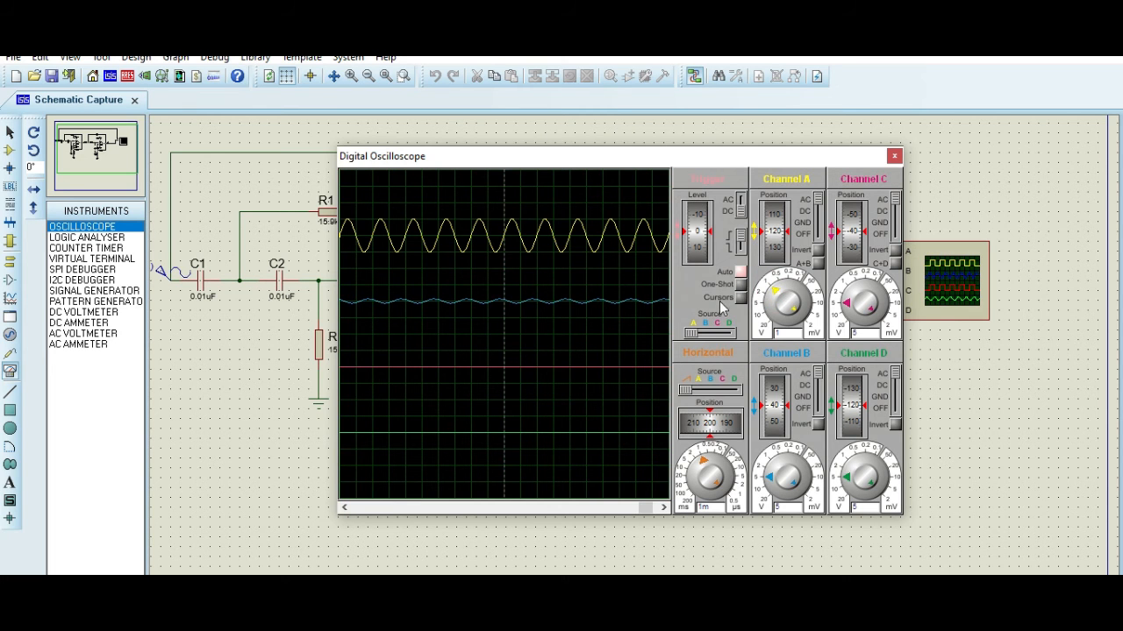
left_click(769, 467)
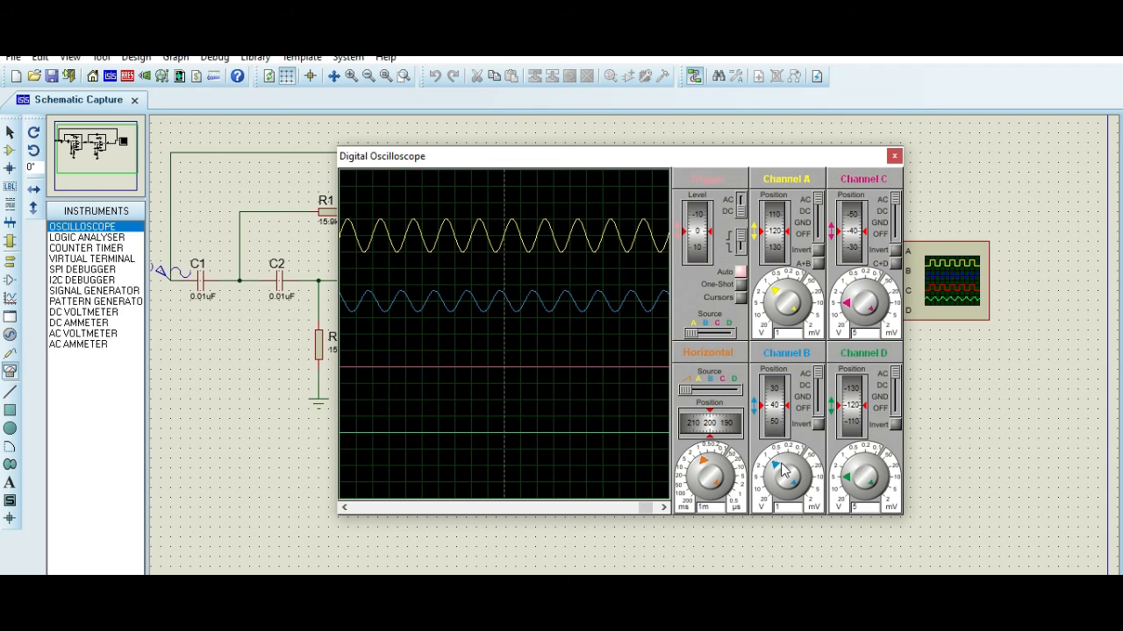
left_click(780, 461)
left_click(781, 278)
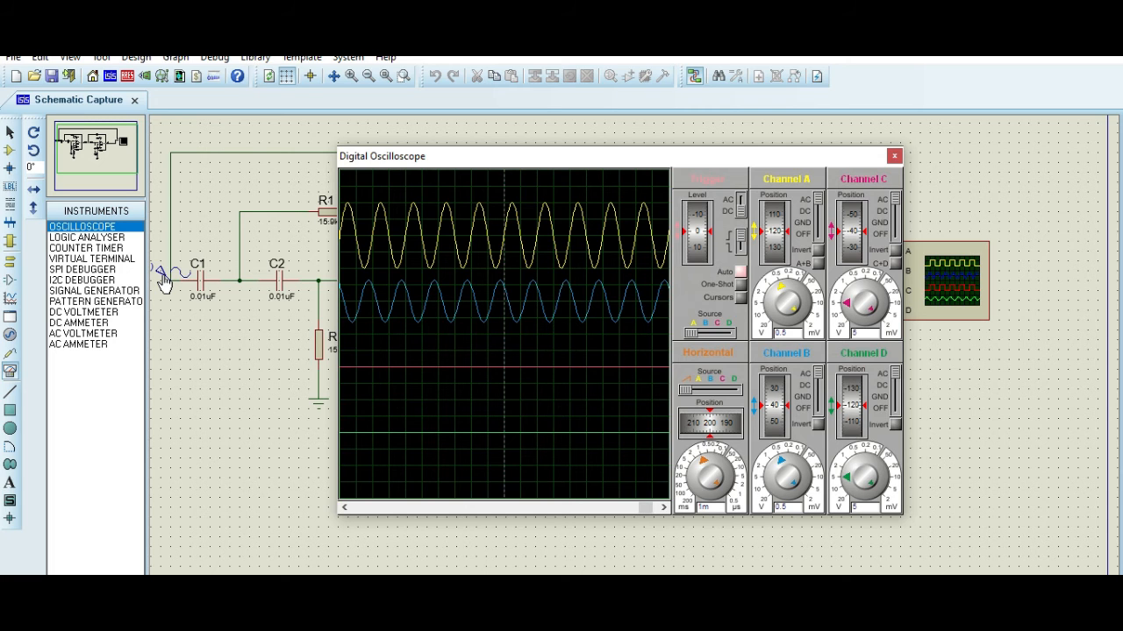
left_click(893, 156)
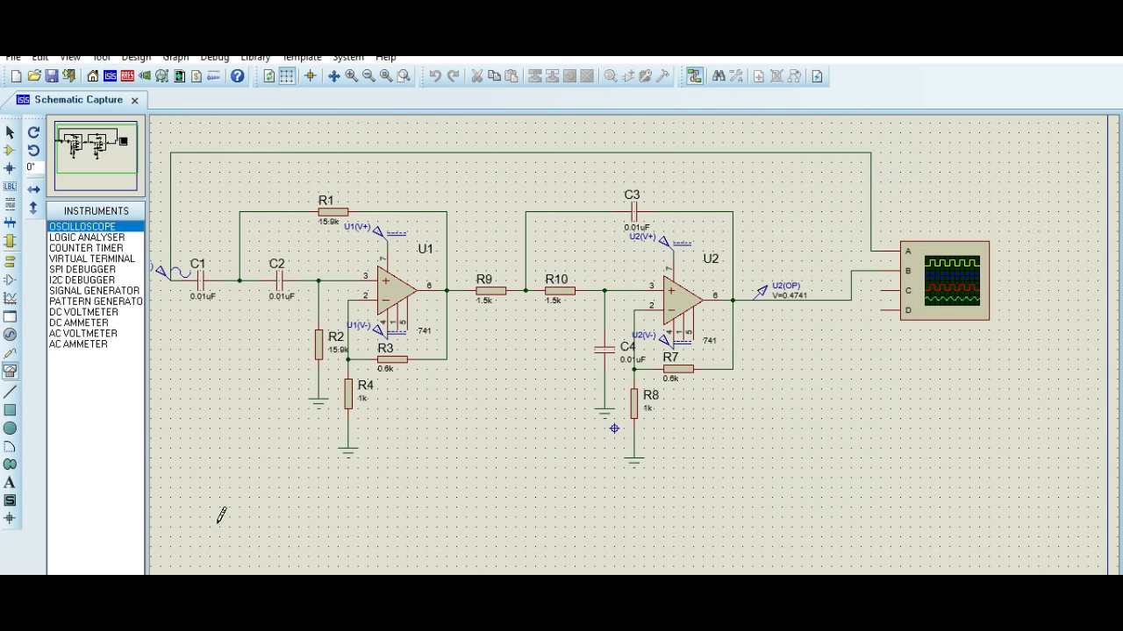
Set the frequency of the sine generator at C1 to 5k Hz
double_click(174, 277)
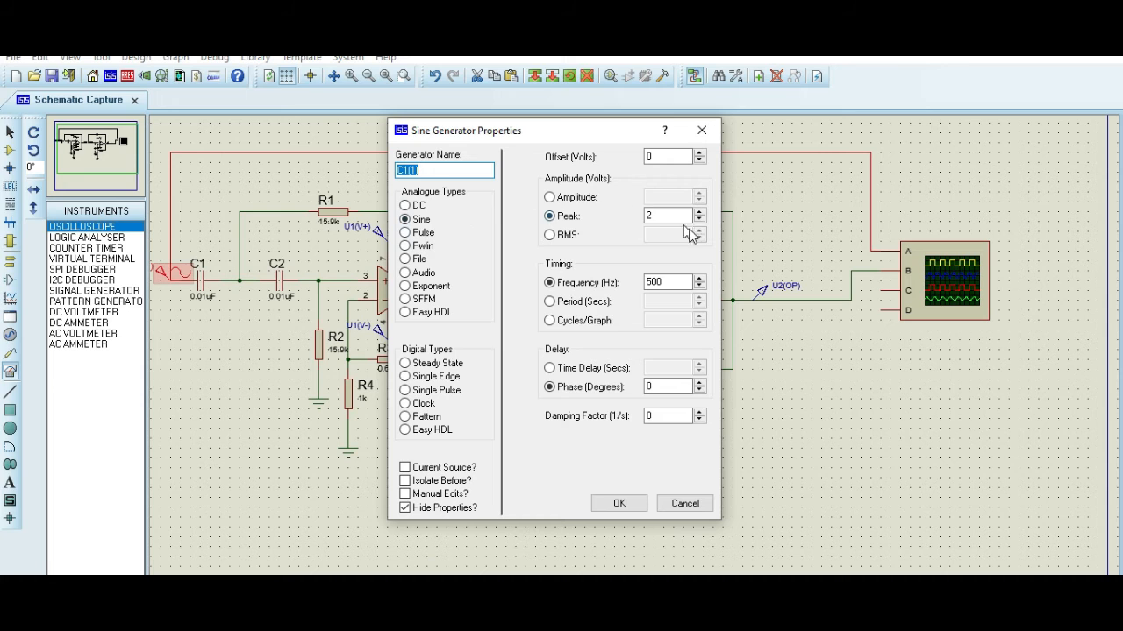
left_click(679, 283)
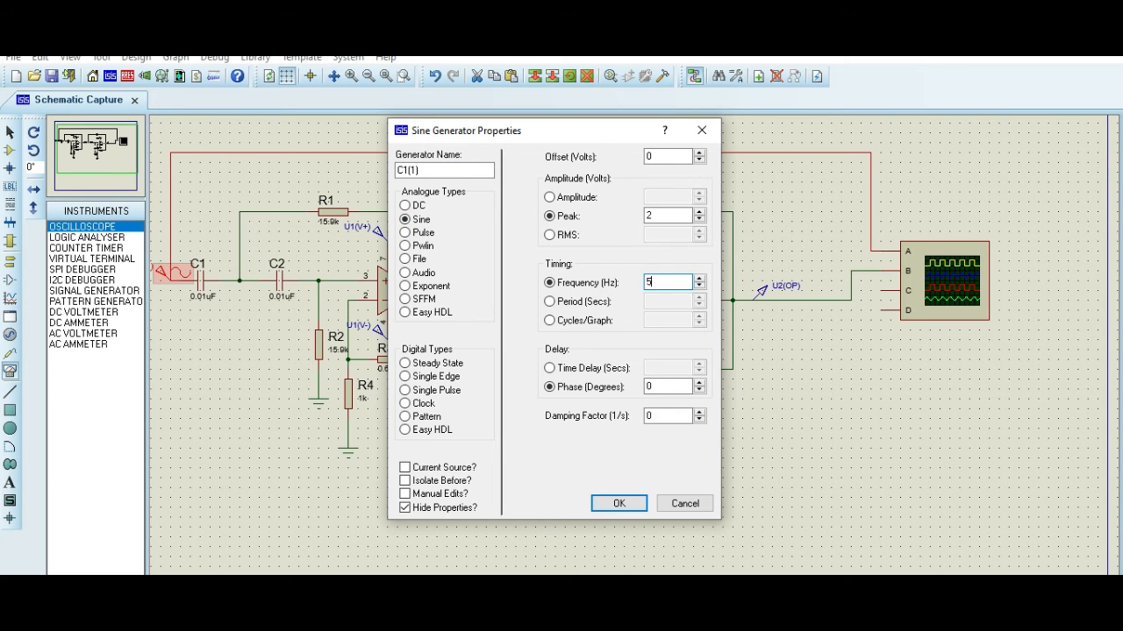
left_click(618, 504)
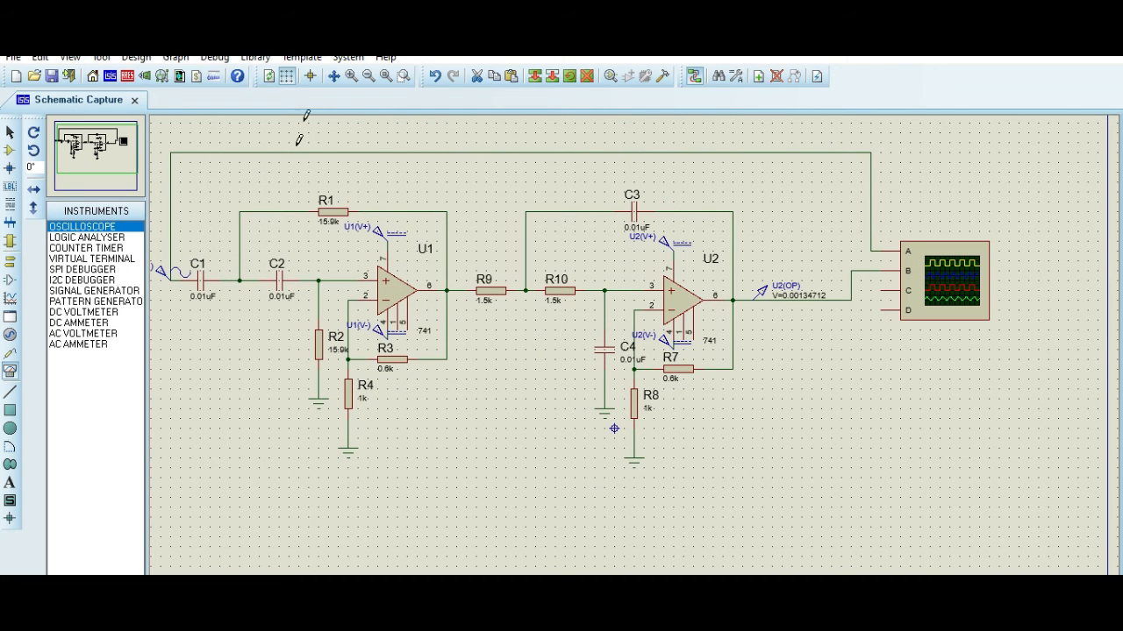
Reopen the digital oscilloscope during the simulation and set its horizontal timebase to 50 µs per division
left_click(223, 61)
mouse_move(215, 58)
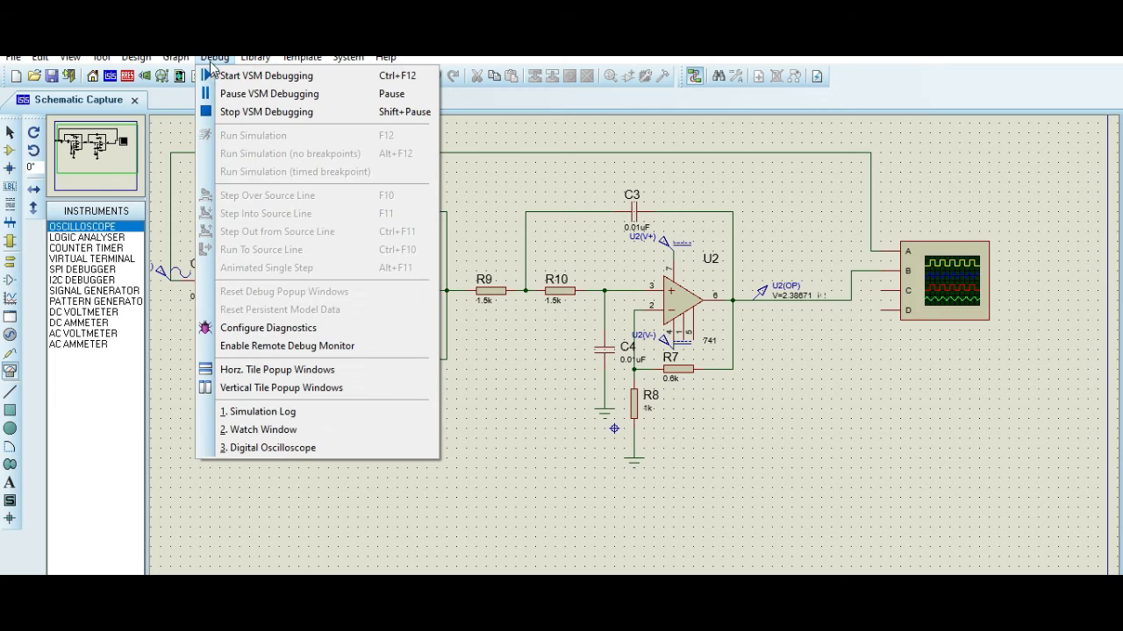
left_click(274, 448)
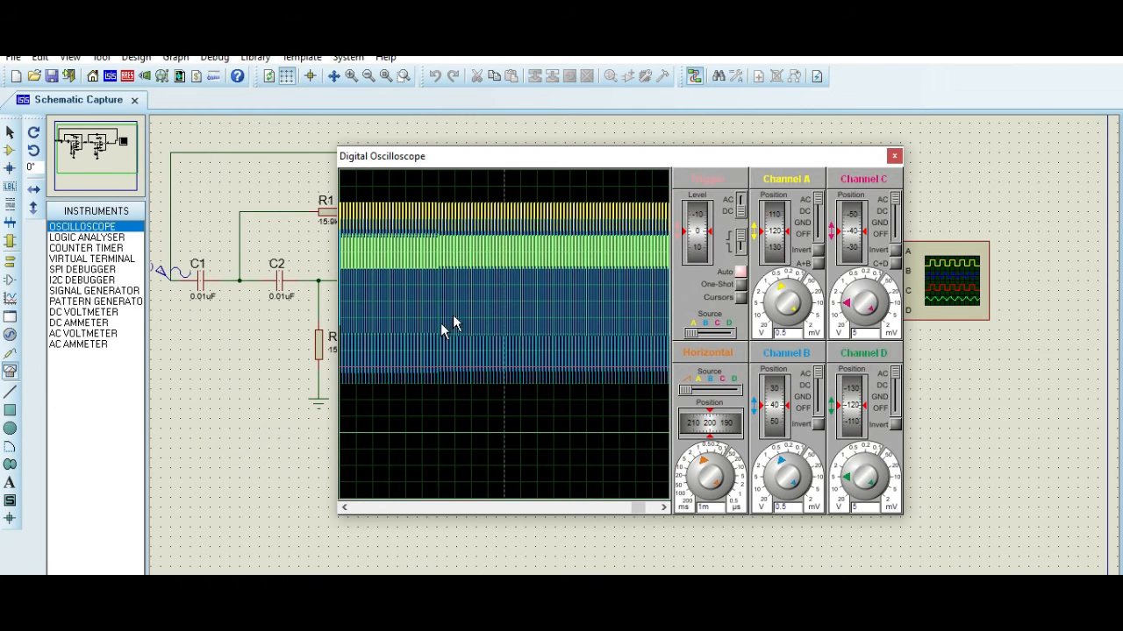
scroll(598, 328, "up", 3)
scroll(598, 327, "up", 2)
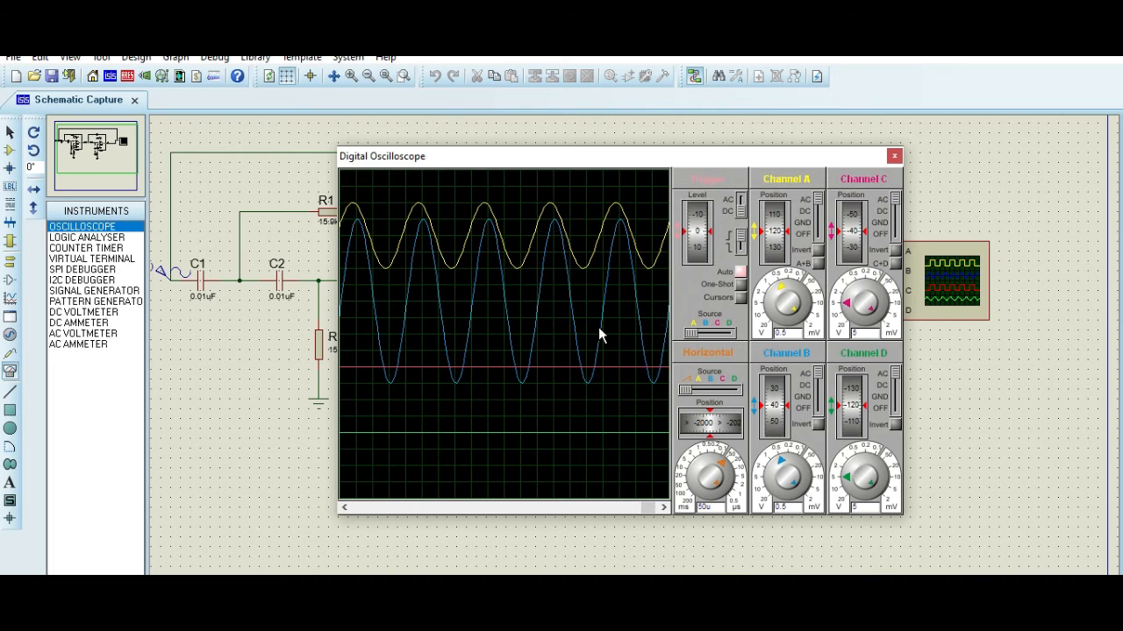
Compare the traces with channel B at 2 V and again at 0.5 V per division, and stop the simulation
left_click_drag(770, 463, 769, 473)
left_click(764, 471)
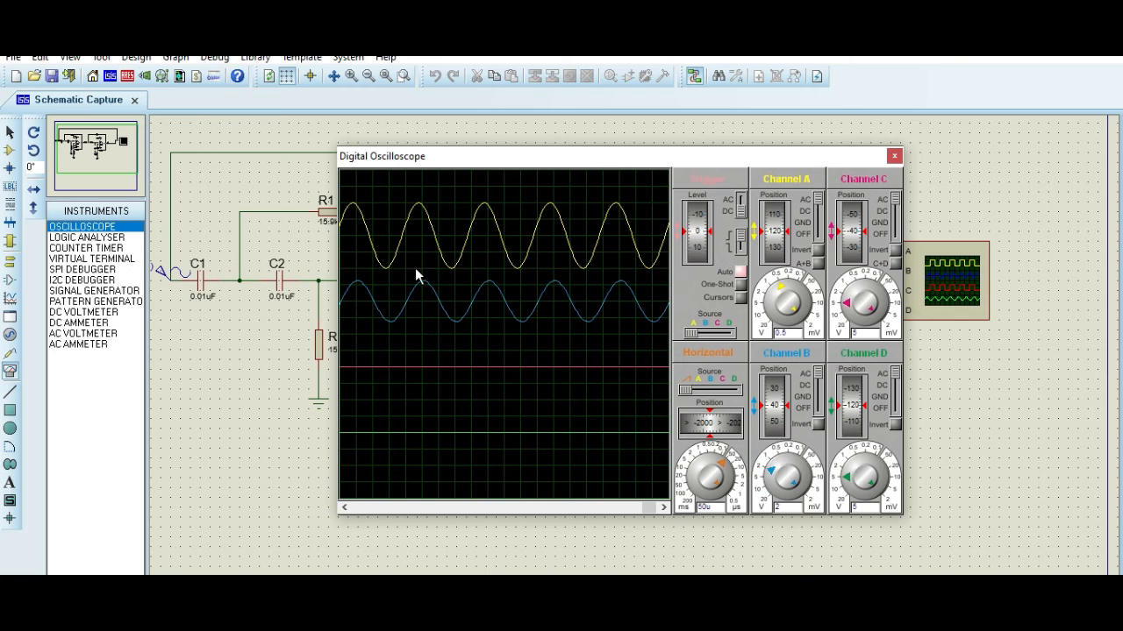
left_click(781, 463)
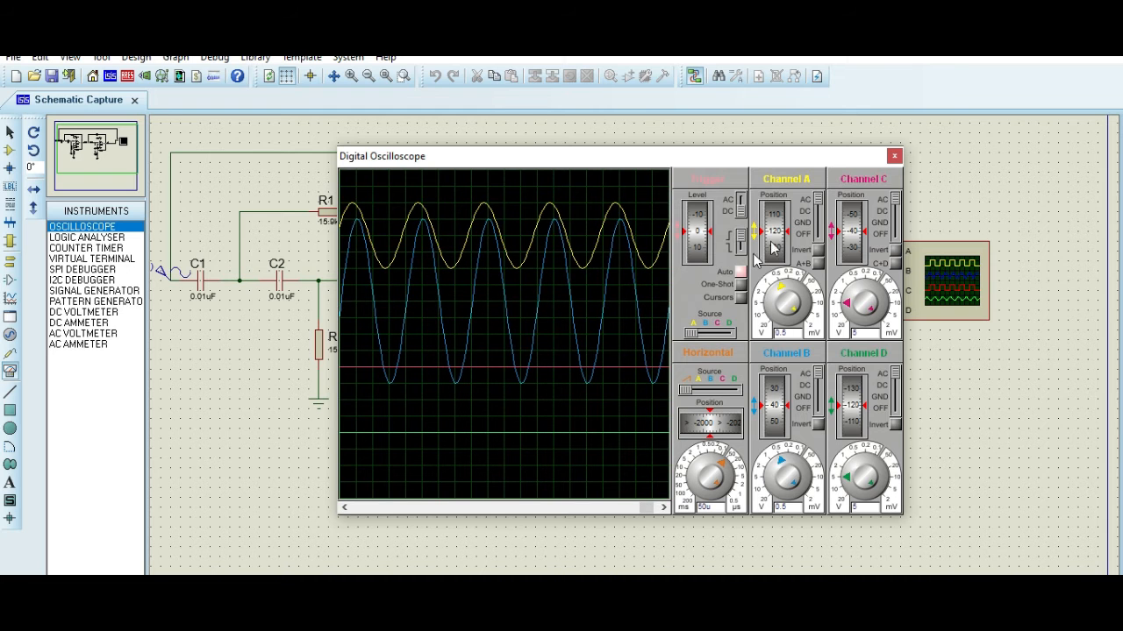
left_click(895, 156)
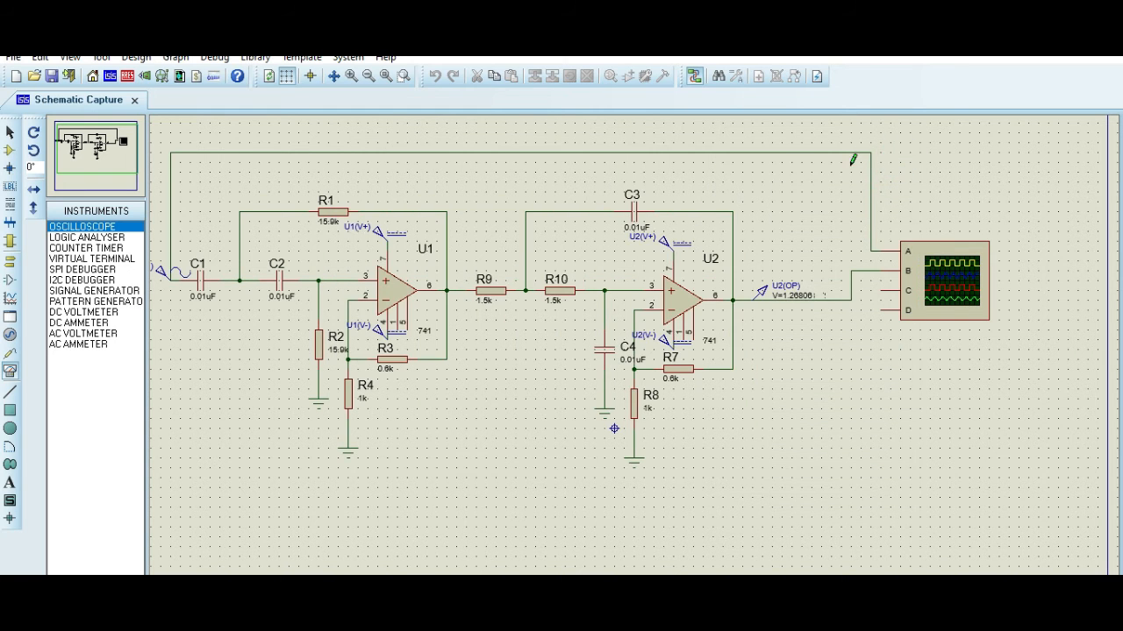
left_click(100, 586)
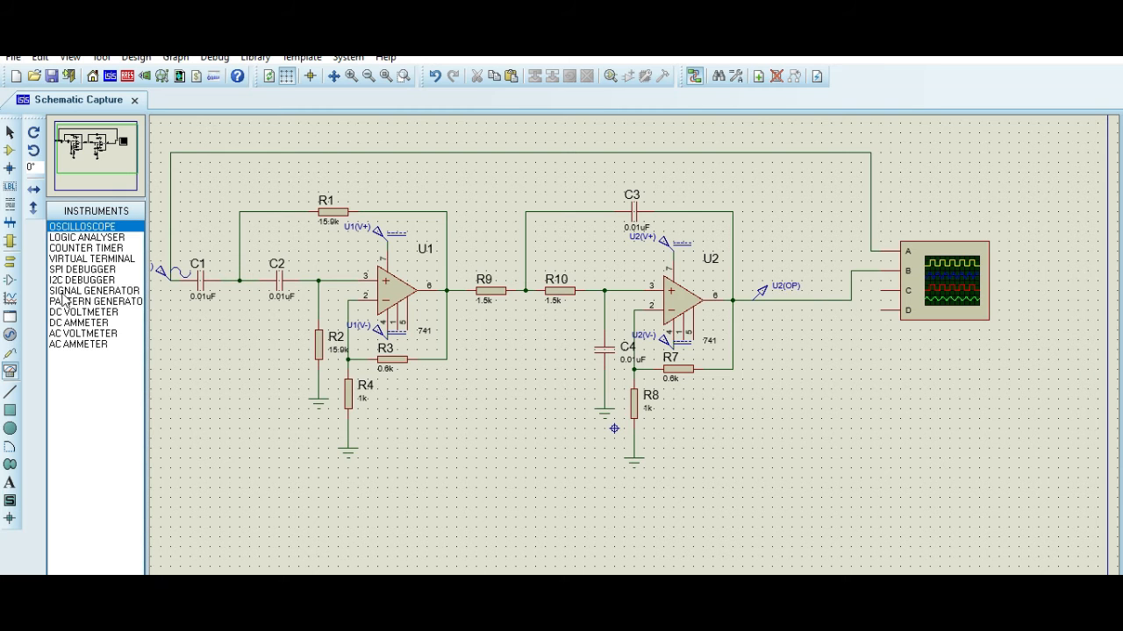
Raise the frequency of the sine generator at C1 to a higher kilohertz value
double_click(158, 271)
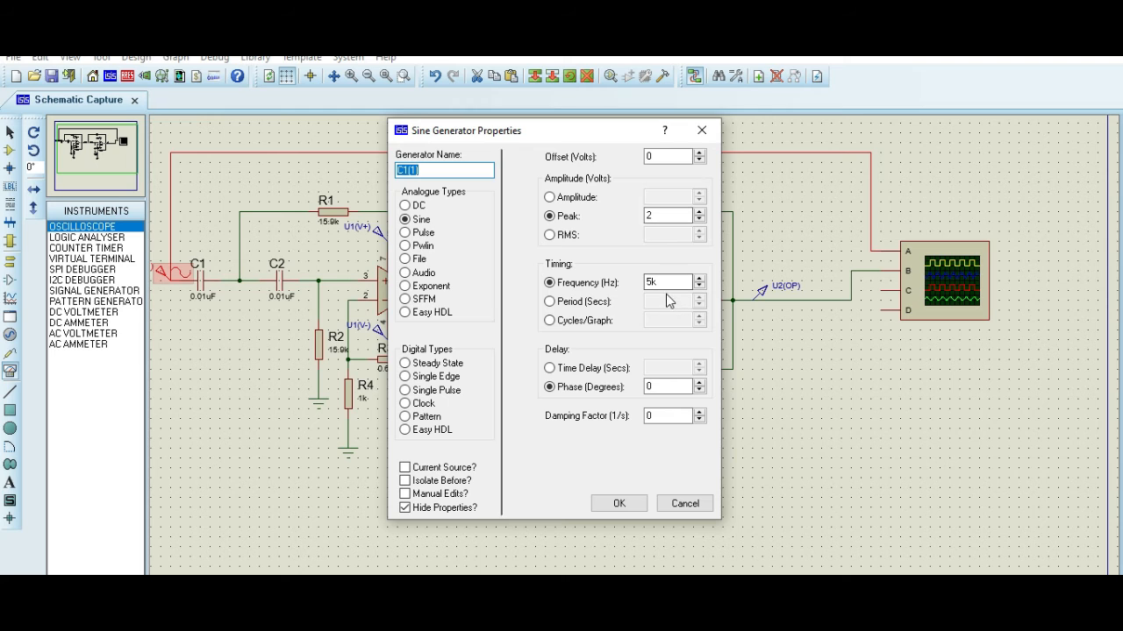
left_click(651, 282)
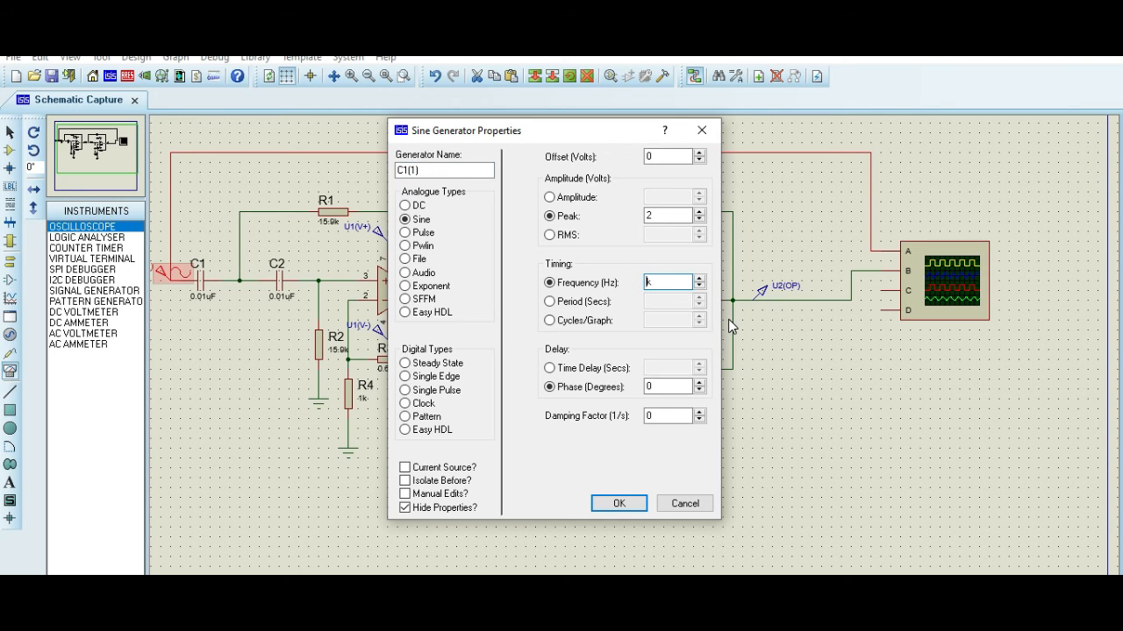
type("1")
left_click(630, 502)
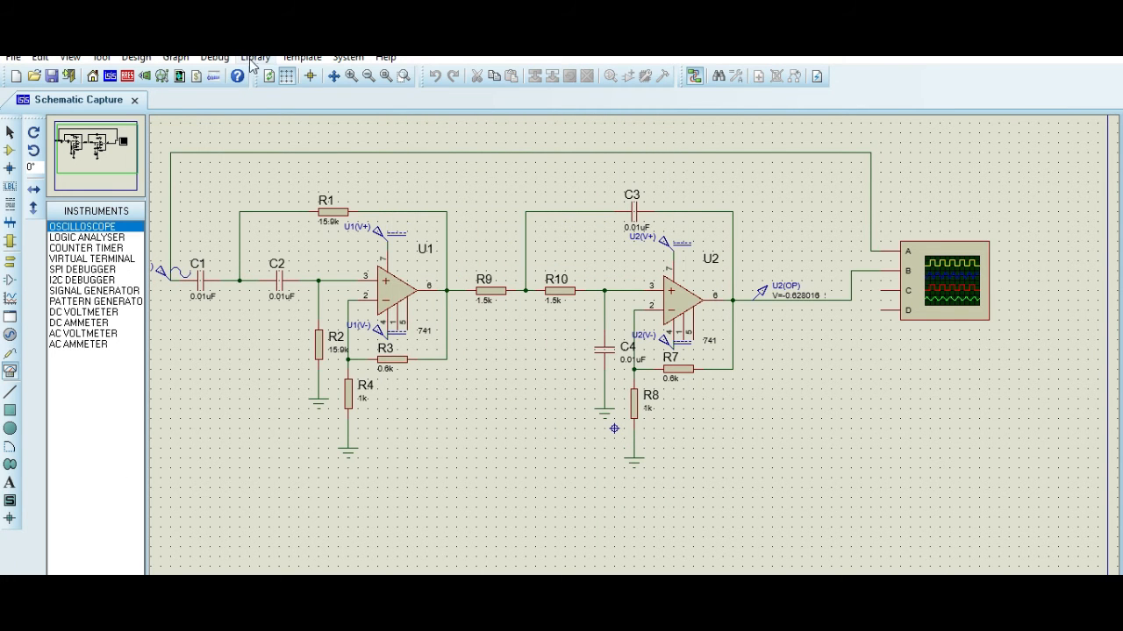
View the filter's input and output traces on the digital oscilloscope at the new frequency, and stop the simulation
left_click(216, 57)
left_click(289, 447)
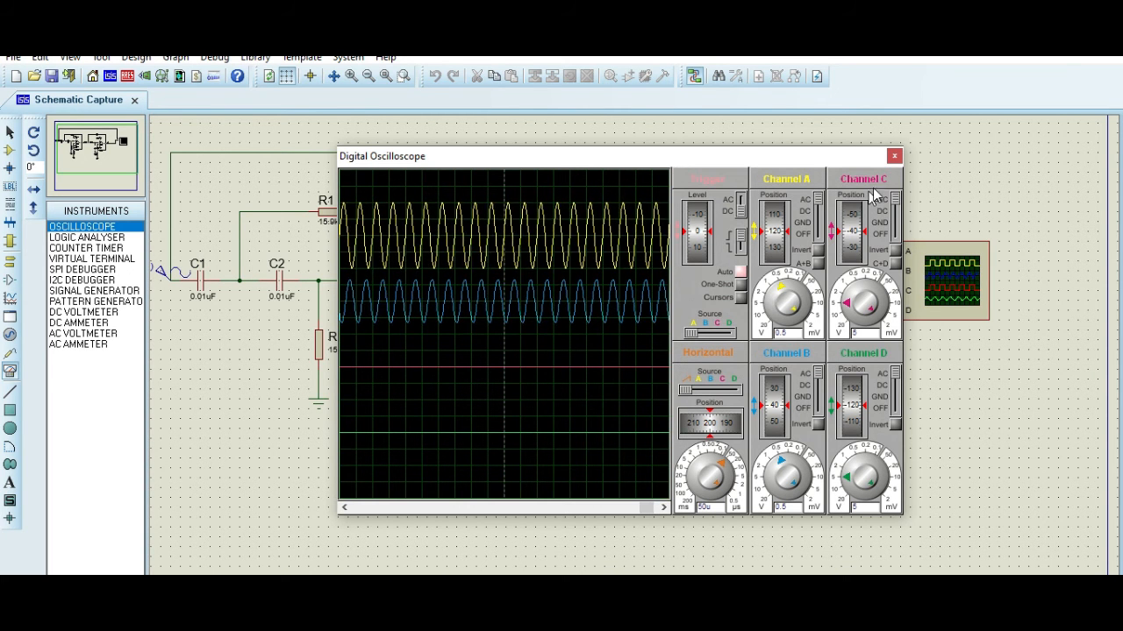
left_click(894, 157)
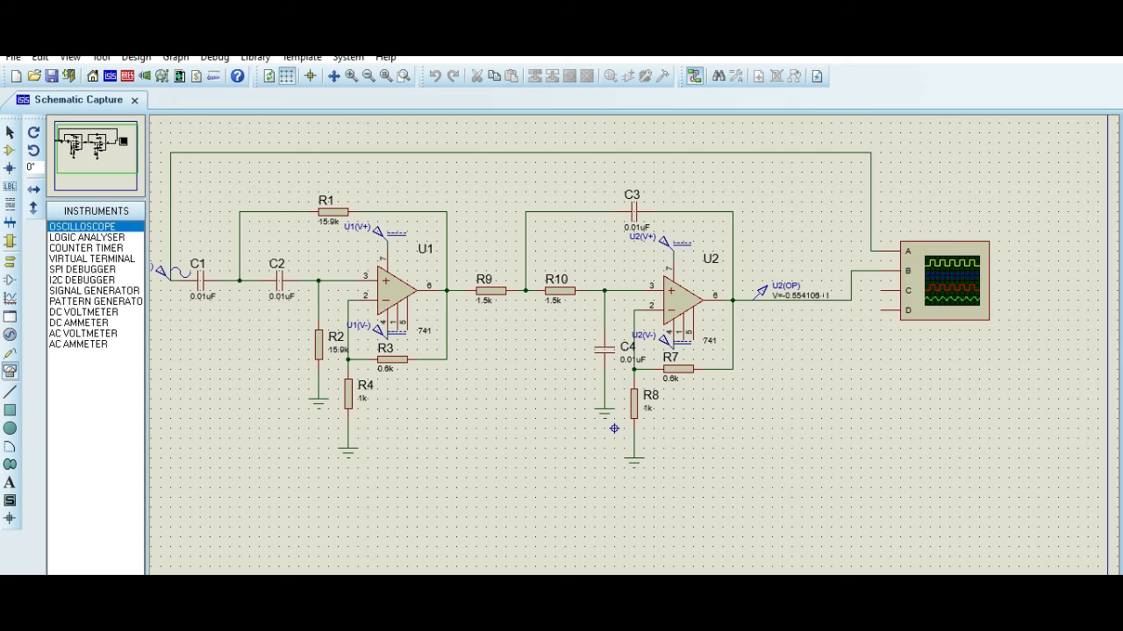
key("shift+Pause")
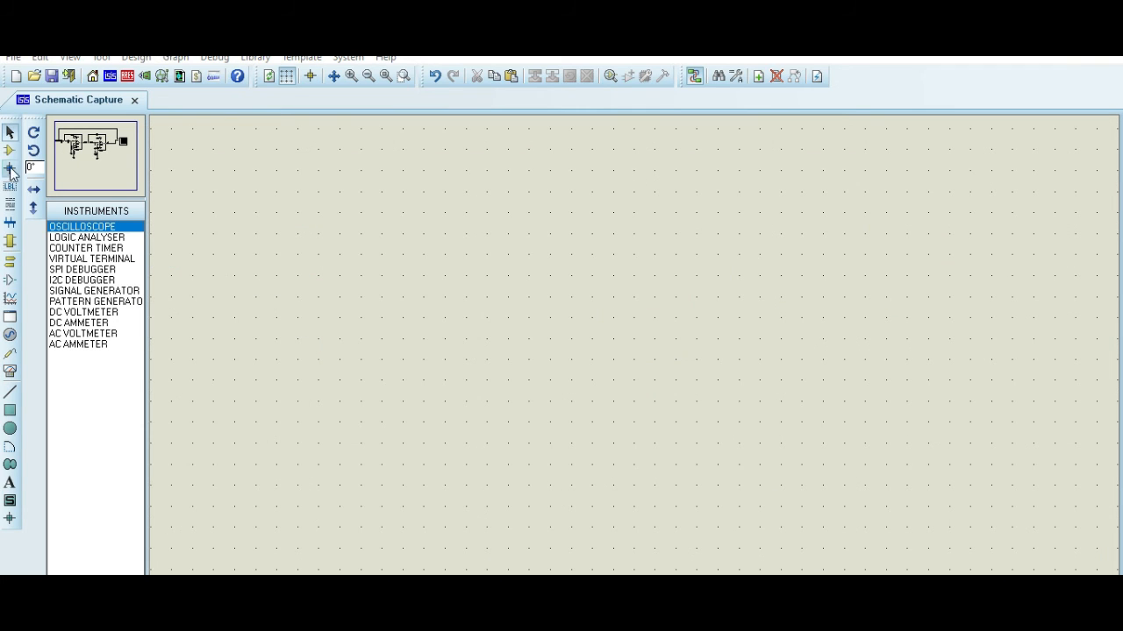
Place a RES resistor with two CAP capacitors beside it, one in line with the resistor and one directly above the first capacitor
left_click(9, 151)
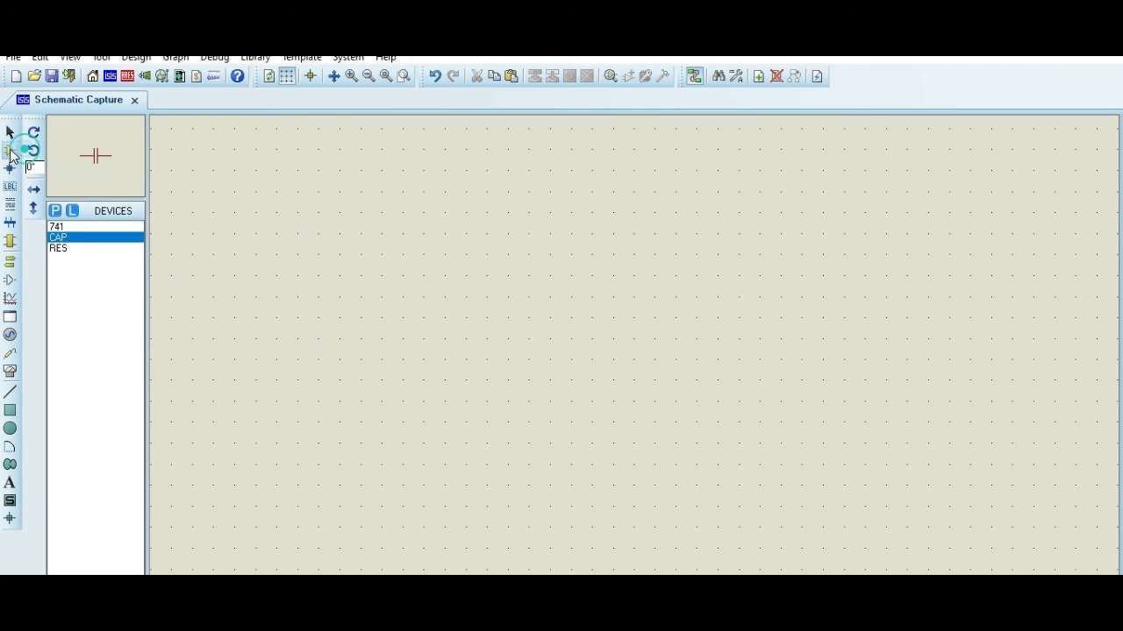
left_click(72, 249)
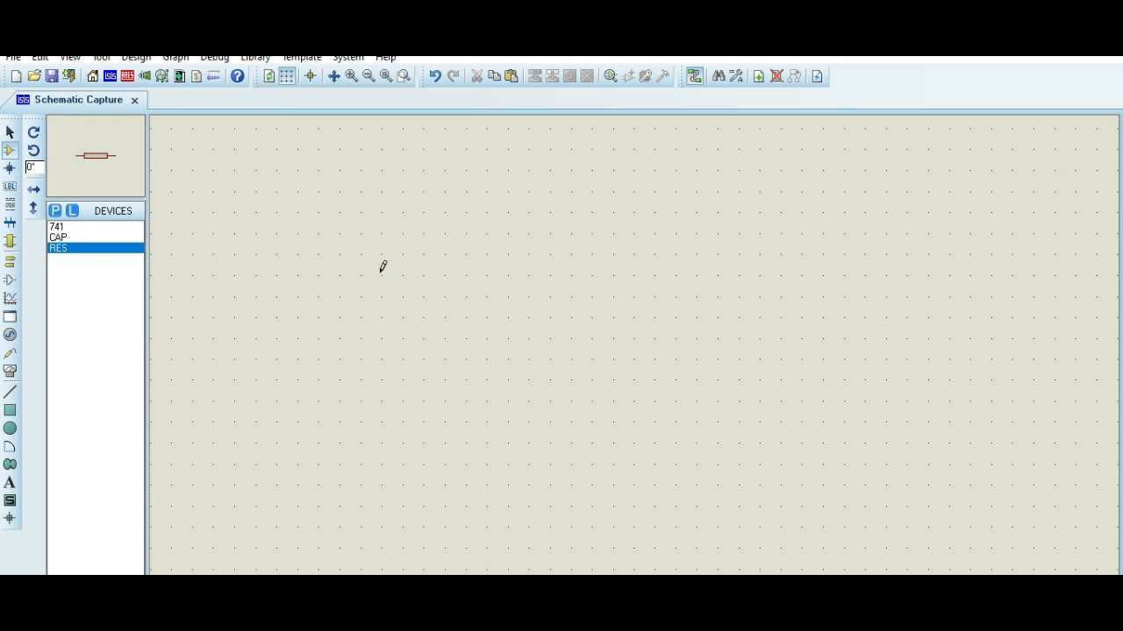
left_click(339, 299)
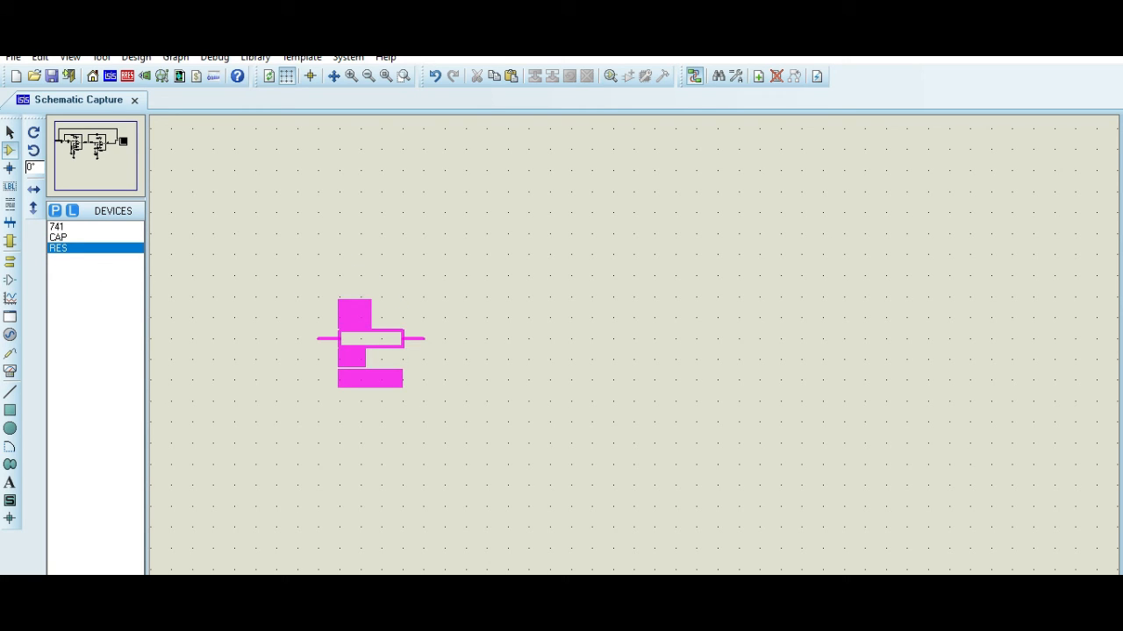
left_click(348, 337)
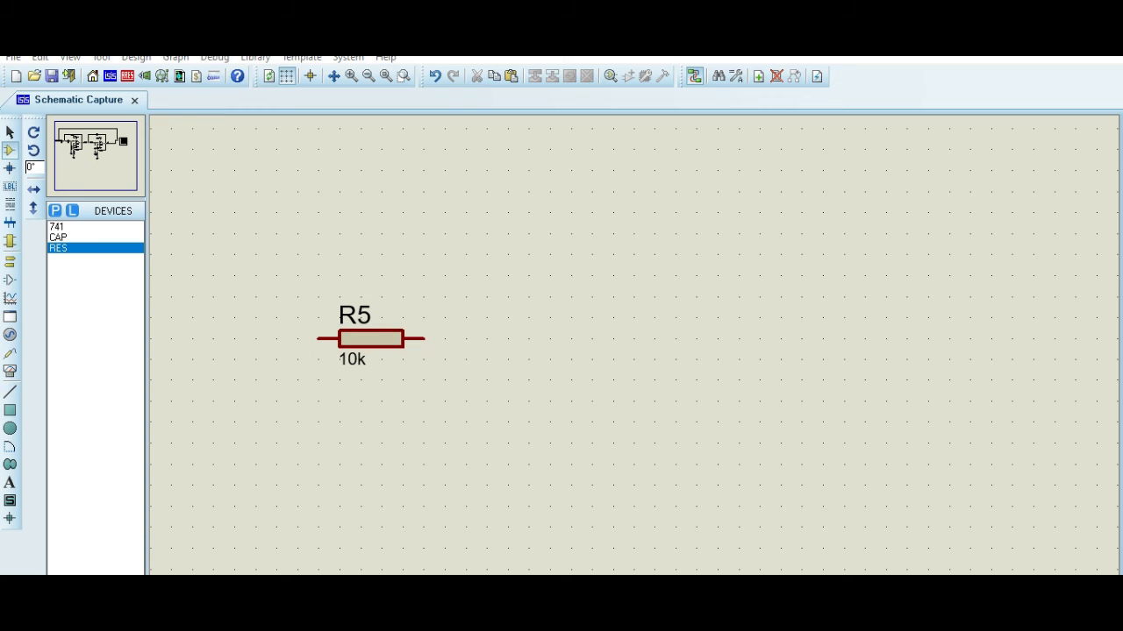
left_click(69, 237)
left_click(489, 335)
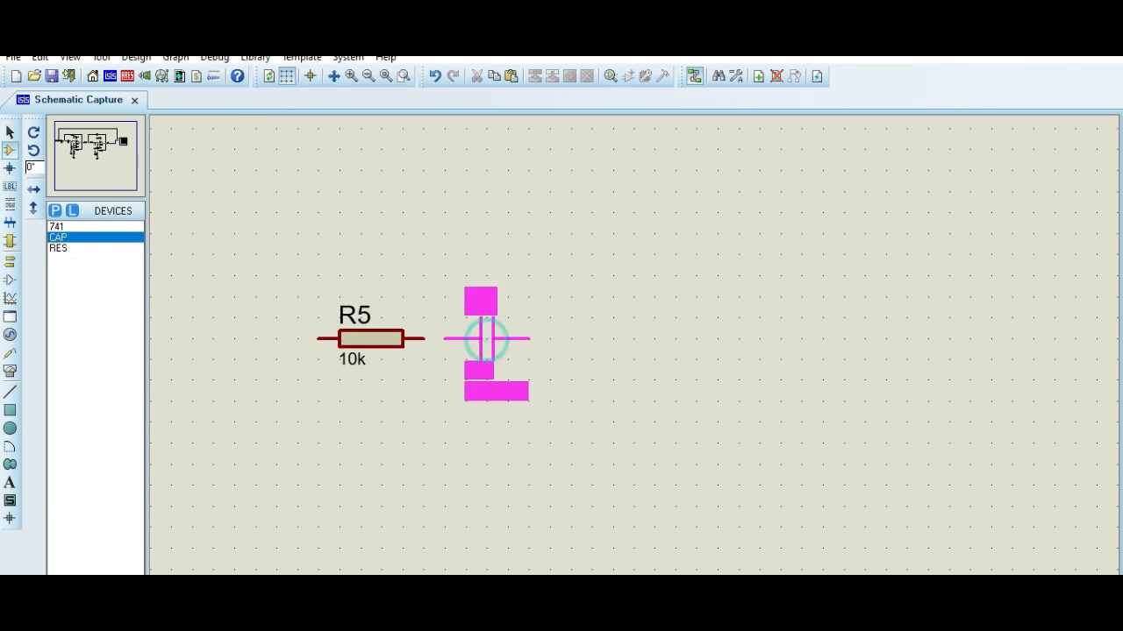
left_click(529, 338)
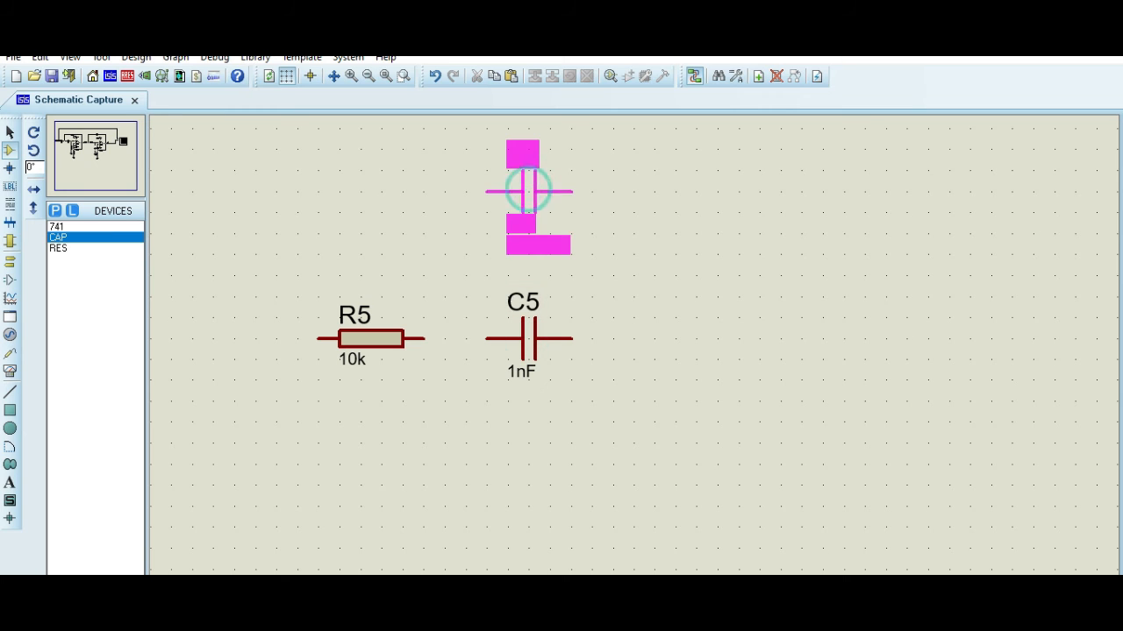
left_click(529, 191)
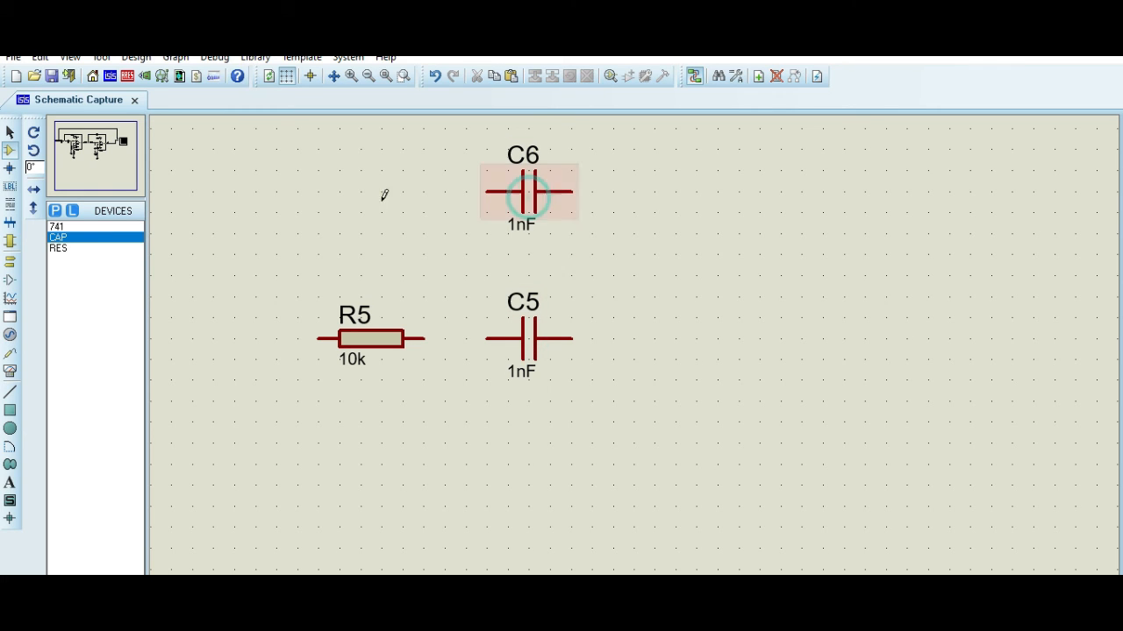
Place a second RES resistor between the heights of the two capacitors, on their output side
left_click(59, 249)
left_click(658, 248)
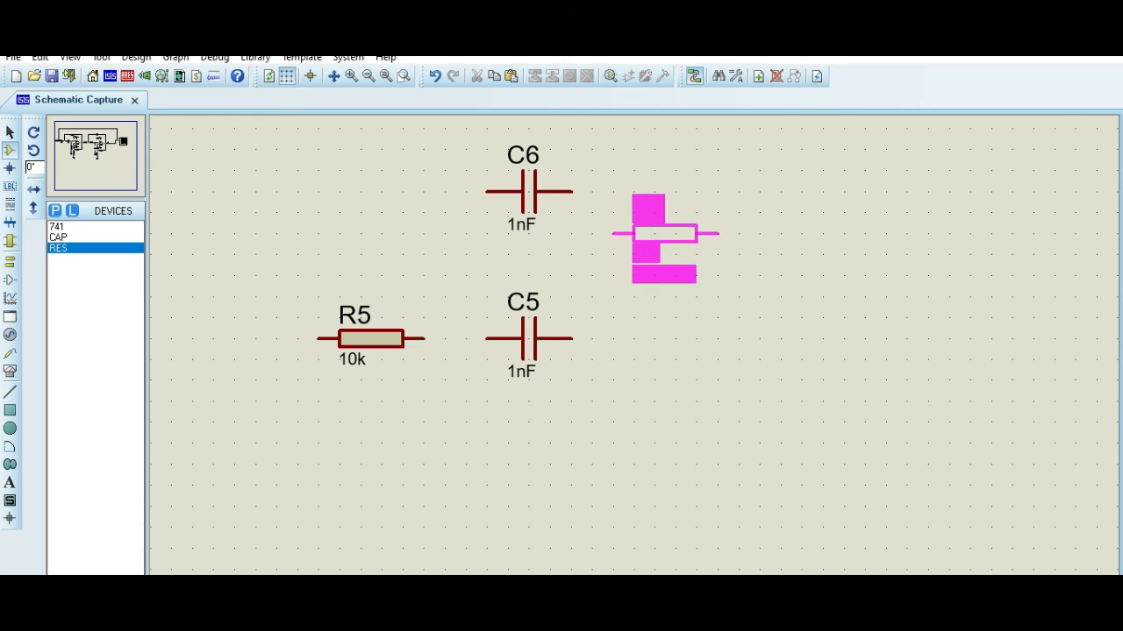
left_click(665, 233)
Place a 741 op-amp after C5 and mirror it vertically so the inverting input lines up with the capacitor
left_click(56, 227)
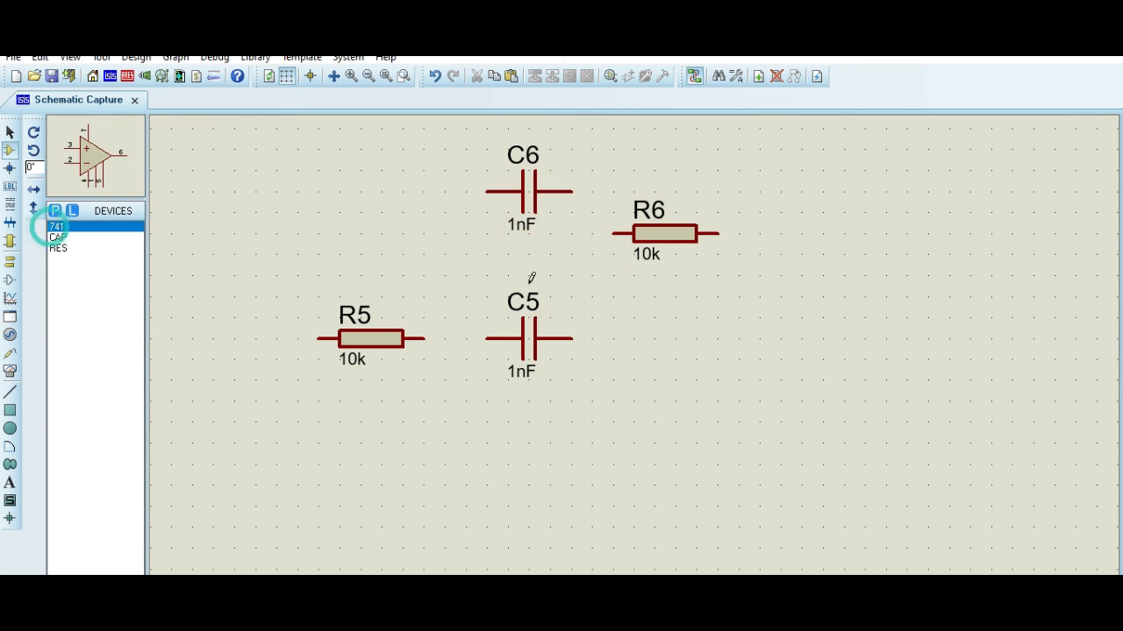
left_click(656, 335)
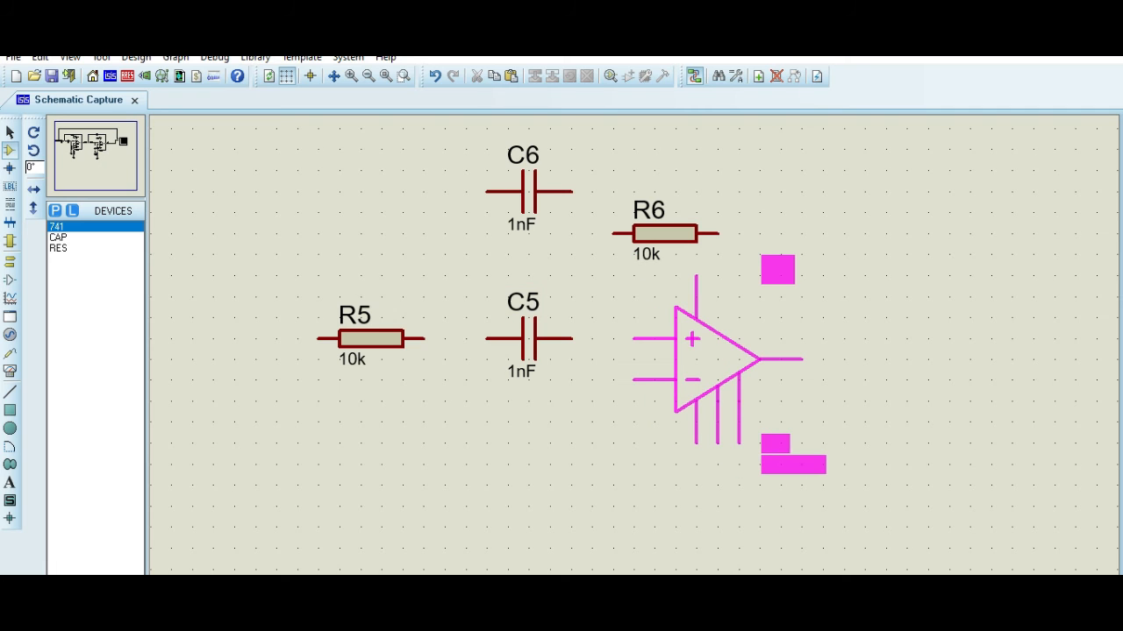
left_click(711, 366)
right_click(732, 377)
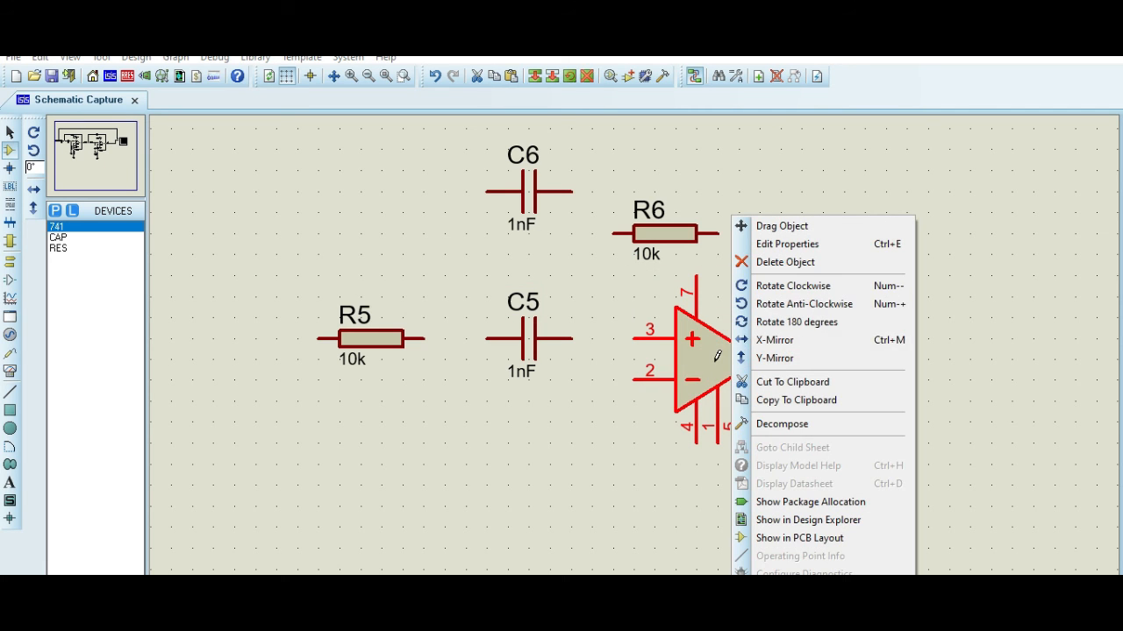
left_click(813, 357)
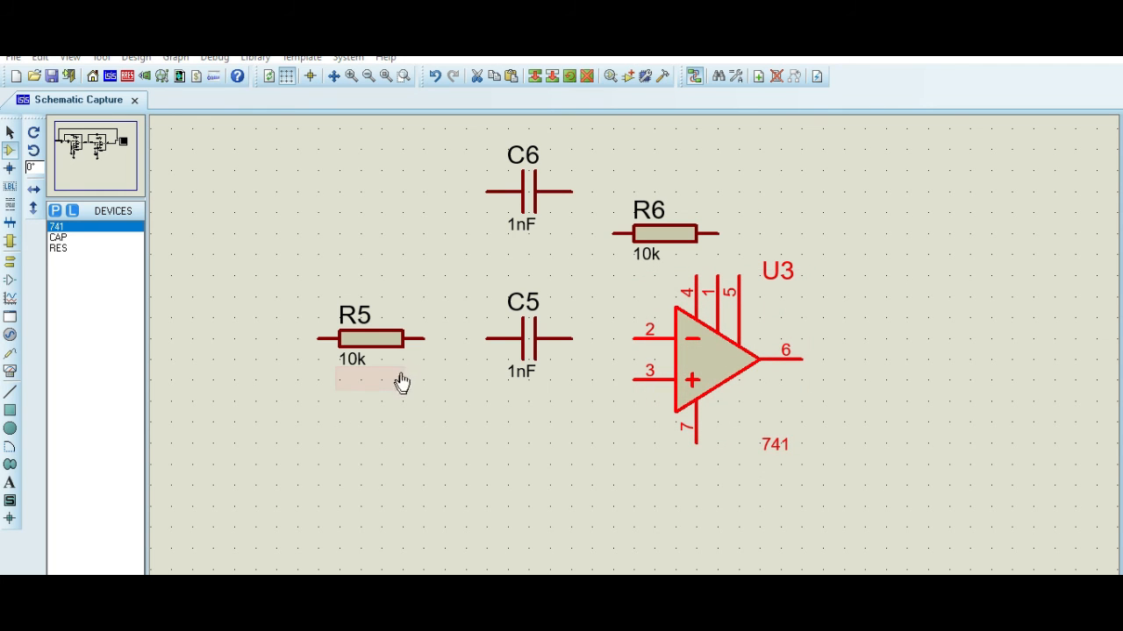
Wire R5 in series with C5 and connect C5 to the inverting input of op-amp U3
left_click(422, 338)
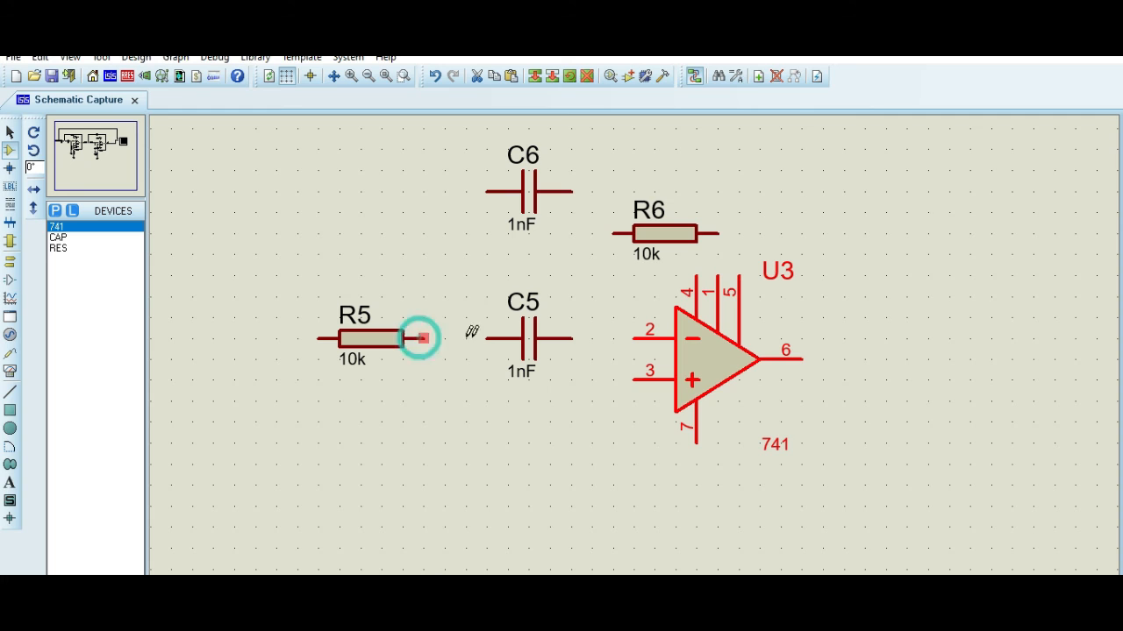
left_click(422, 338)
left_click(485, 338)
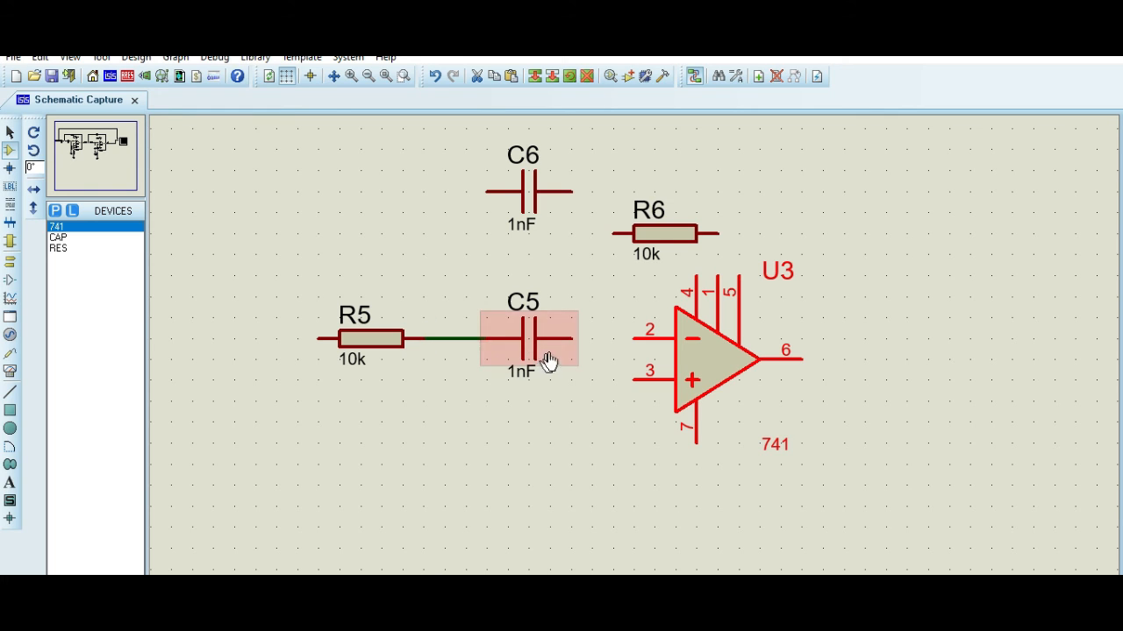
left_click(572, 339)
left_click(633, 338)
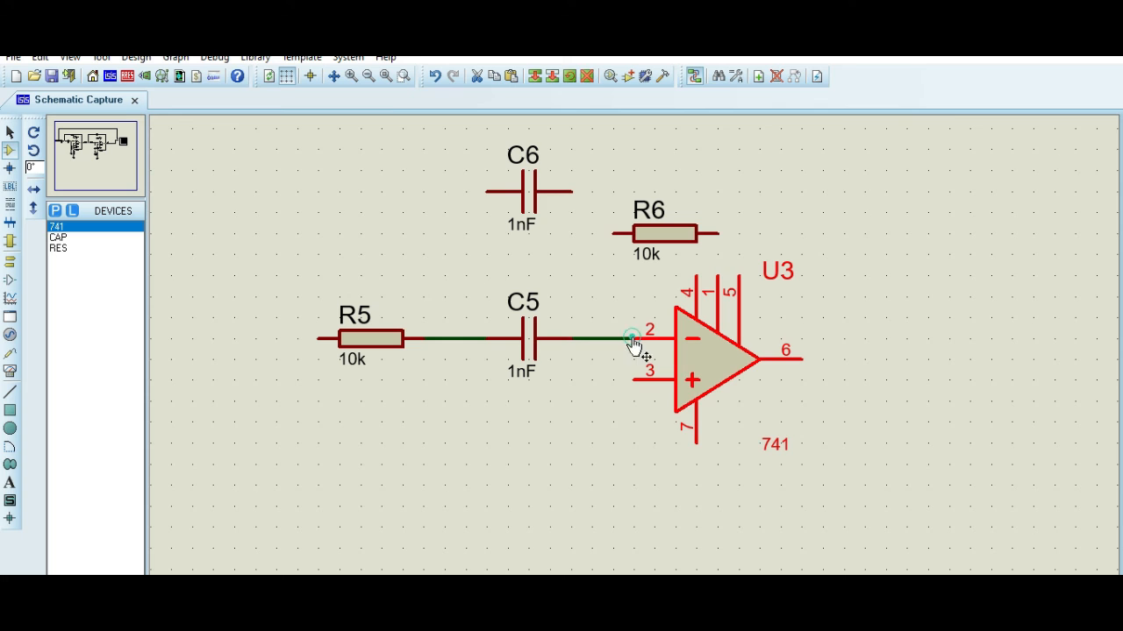
Rotate R6 clockwise and move it above the wire between C5 and the inverting input
right_click(678, 243)
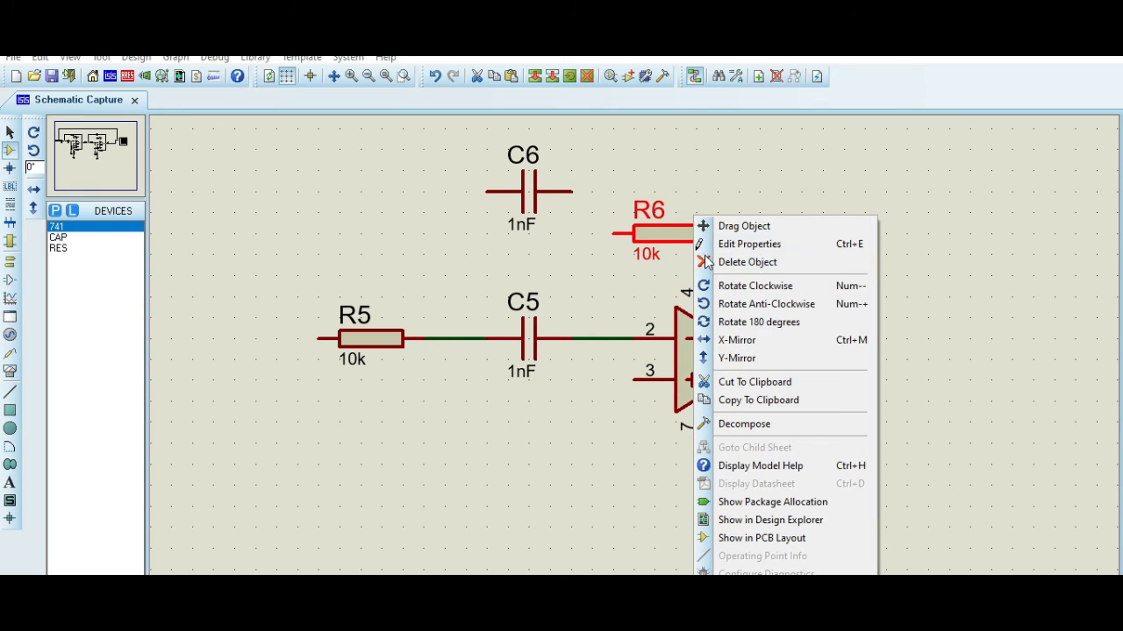
left_click(733, 283)
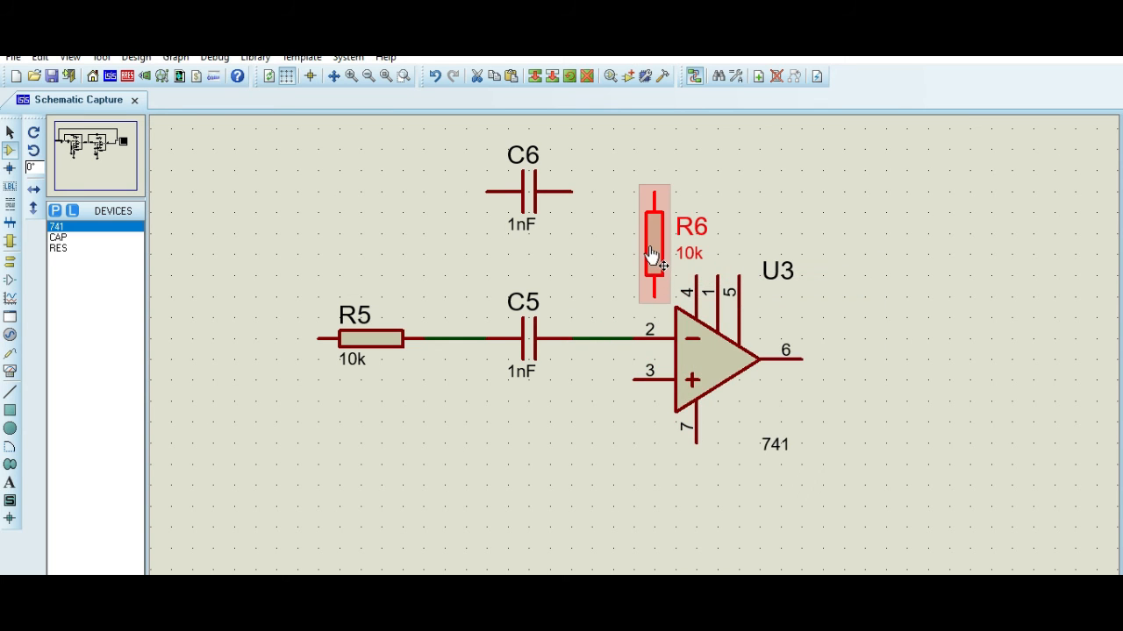
left_click_drag(657, 259, 616, 284)
Wire C6 to the output of U3 and connect R6 between that feedback wire and the inverting input
left_click(572, 191)
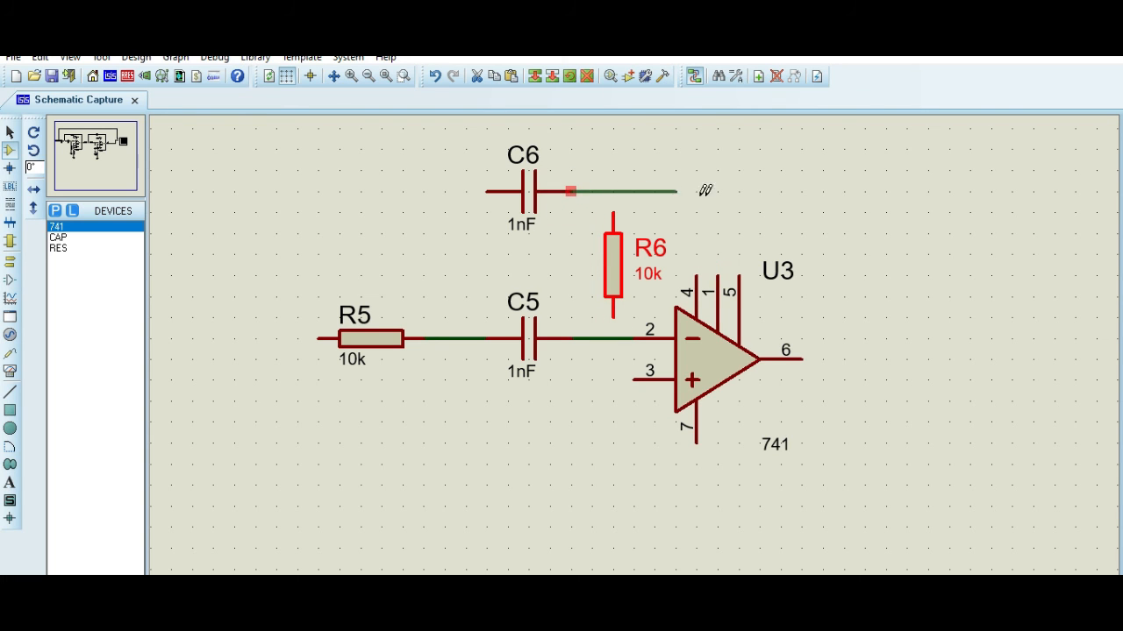
left_click(823, 356)
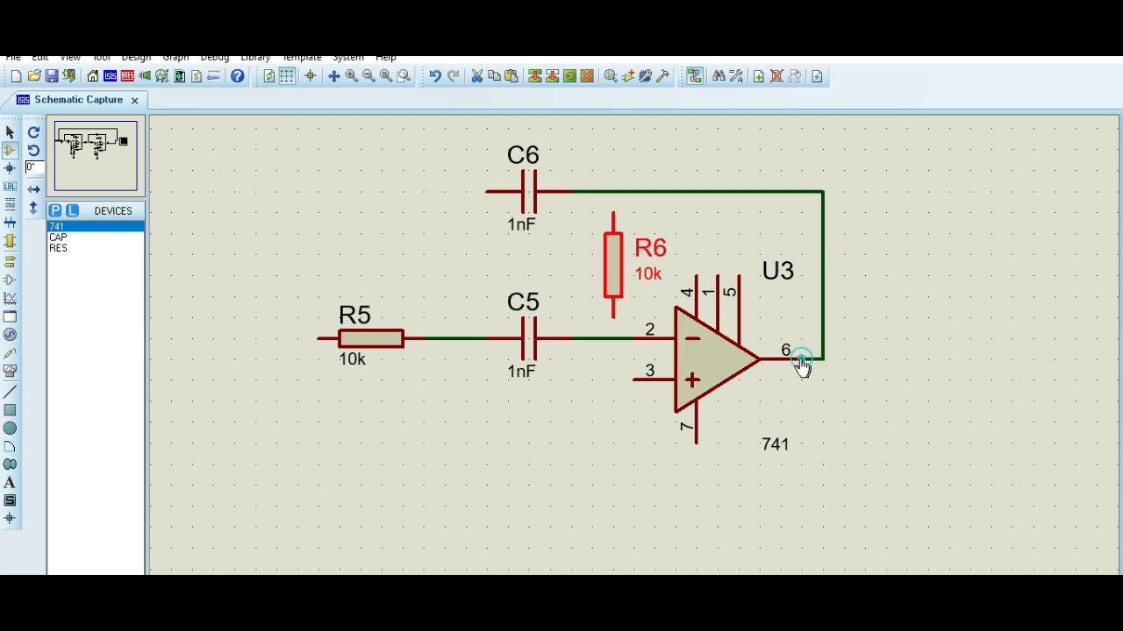
left_click(611, 191)
left_click(612, 211)
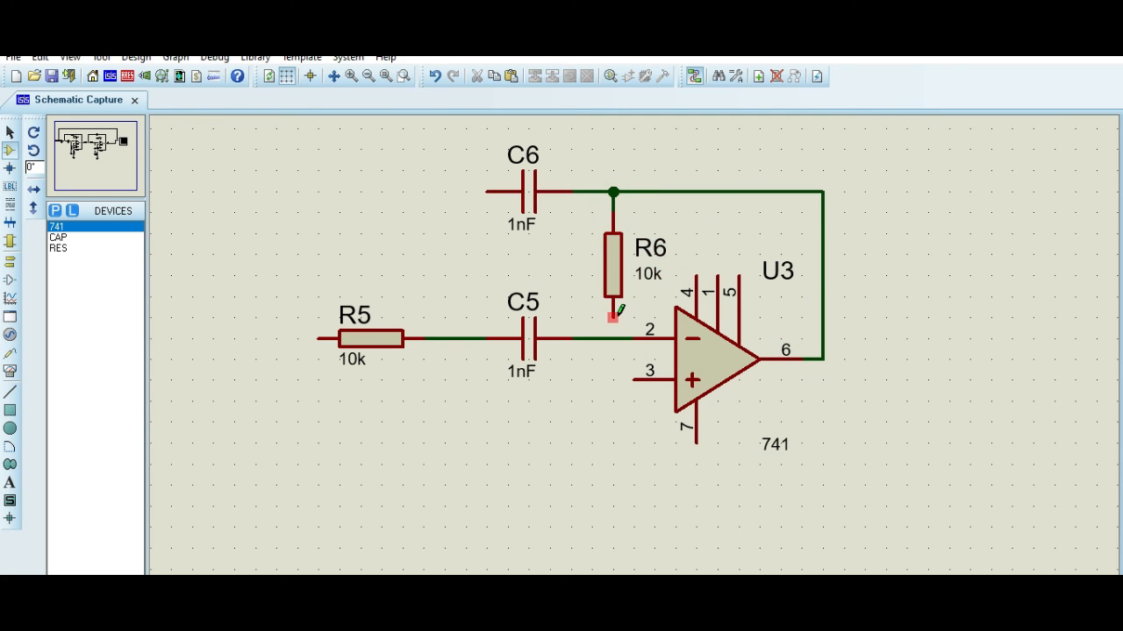
left_click(613, 316)
left_click(612, 338)
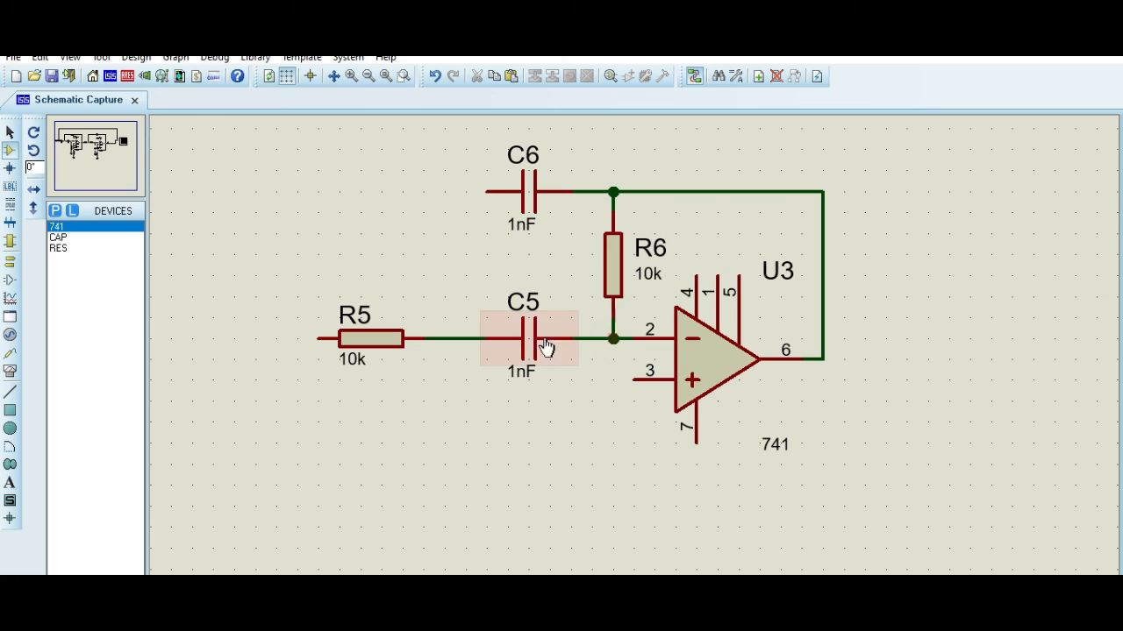
Connect the free end of C6 to the wire between R5 and C5
left_click(485, 191)
left_click(465, 339)
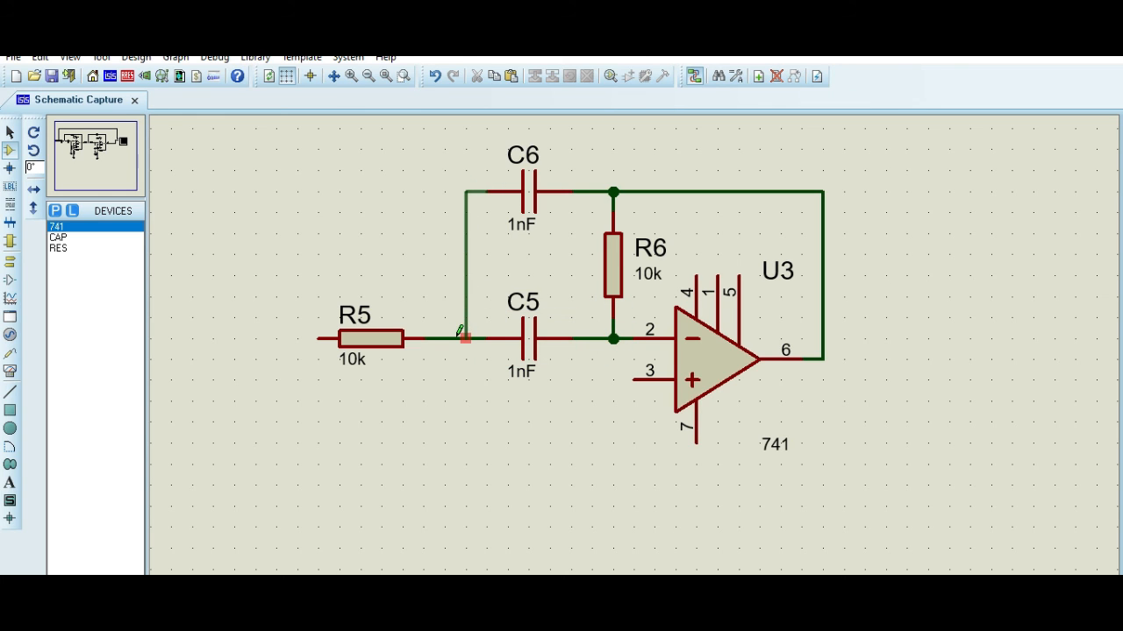
left_click(445, 338)
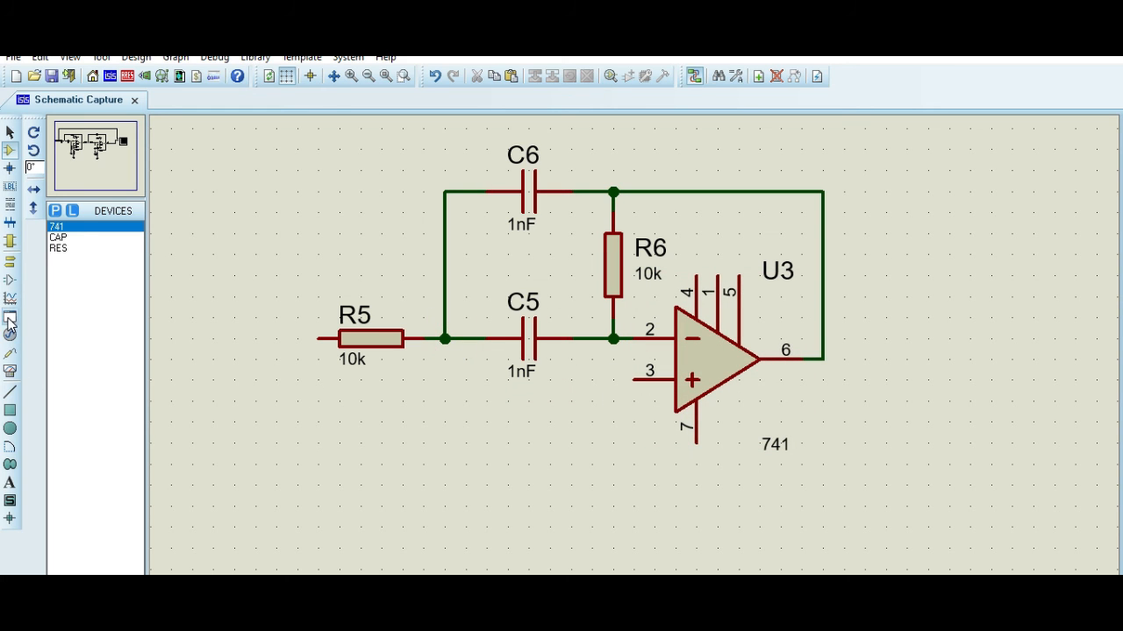
Place a ground terminal below the op-amp and wire the non-inverting input of U3 to it
left_click(10, 261)
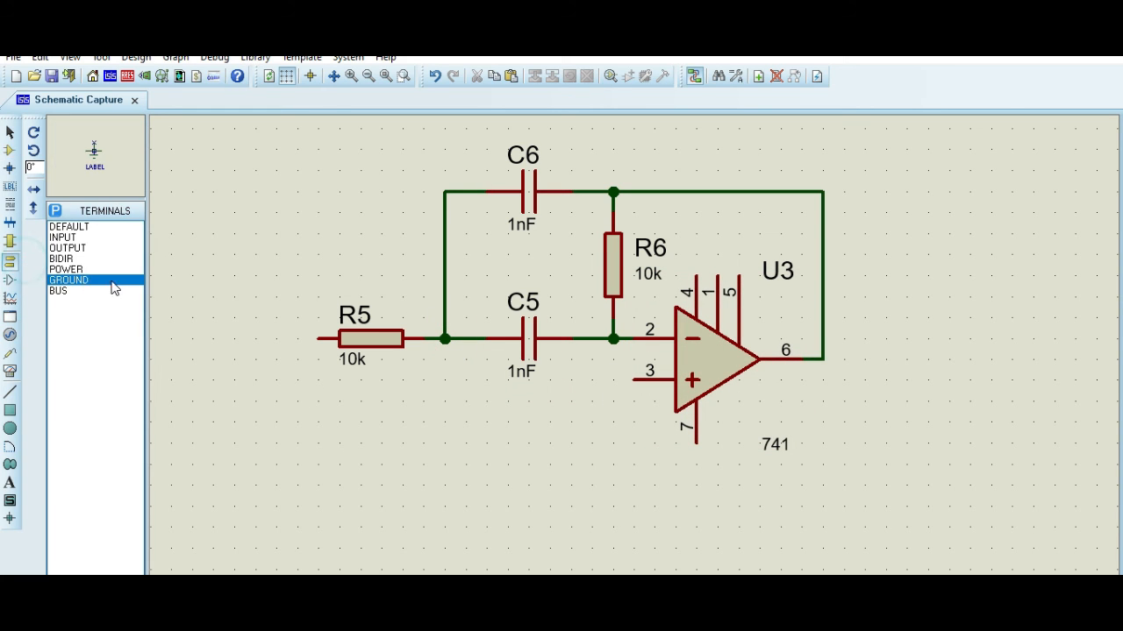
left_click(597, 488)
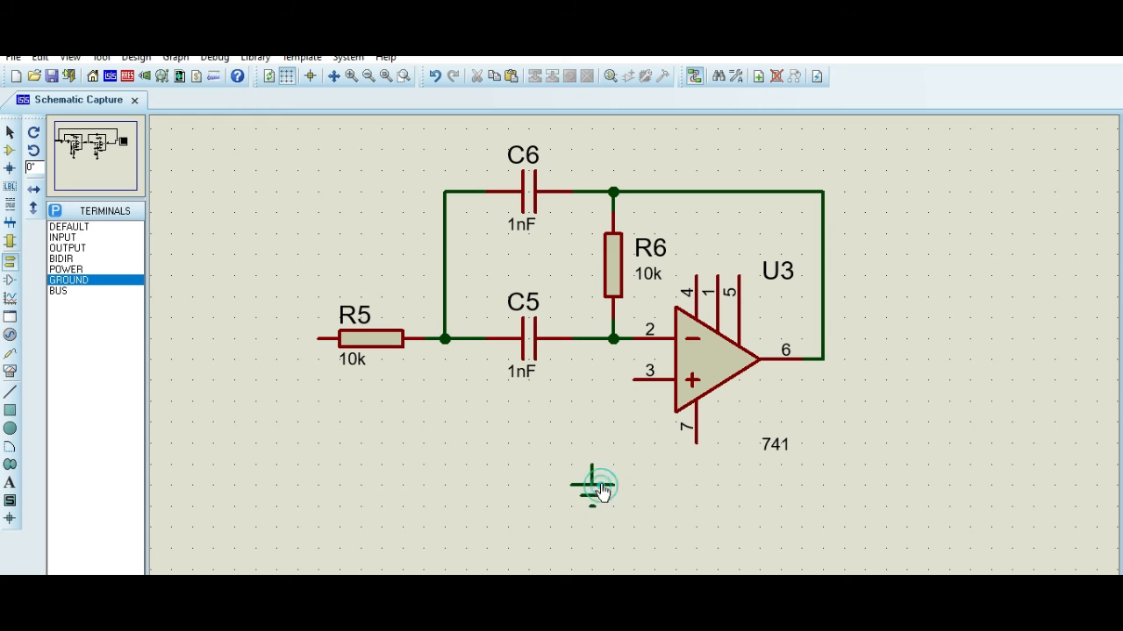
left_click(633, 381)
left_click(592, 465)
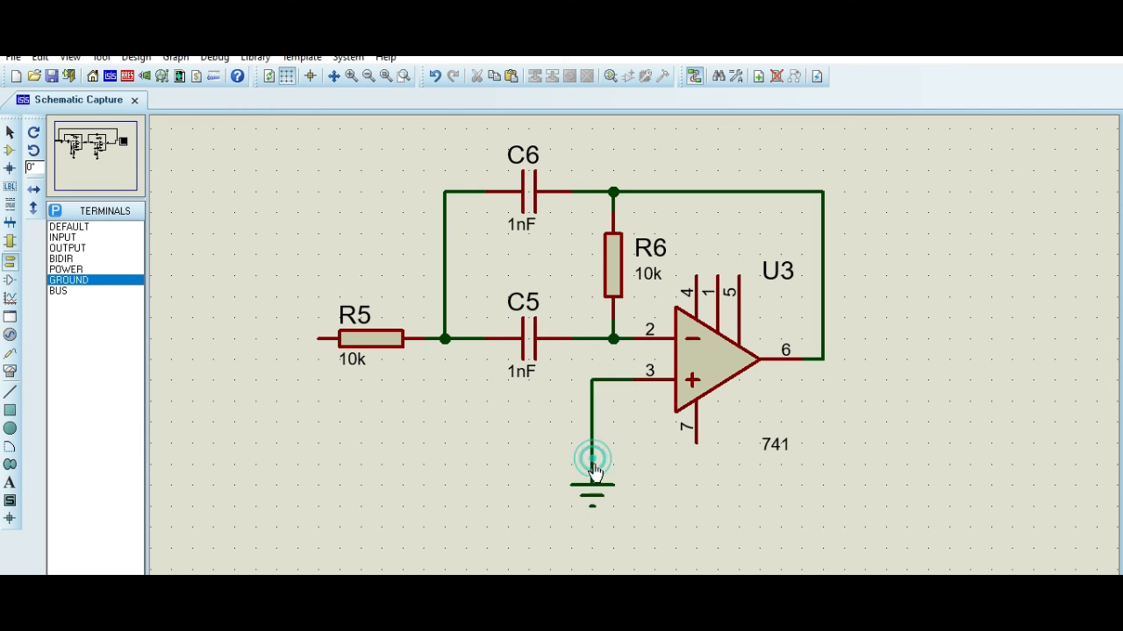
Place a DC generator beside R5 and wire it to the resistor's free end
left_click(10, 335)
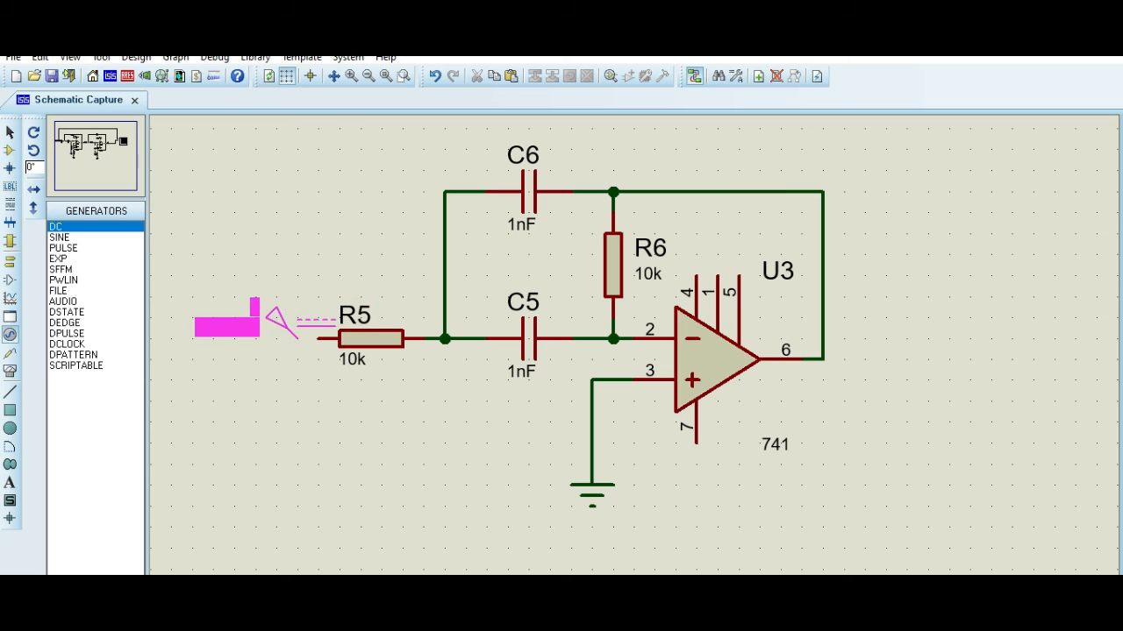
left_click(299, 335)
left_click(298, 338)
left_click(319, 338)
Place DC generators at both supply pins of U3 and wire them to pins 7 and 4
left_click(692, 259)
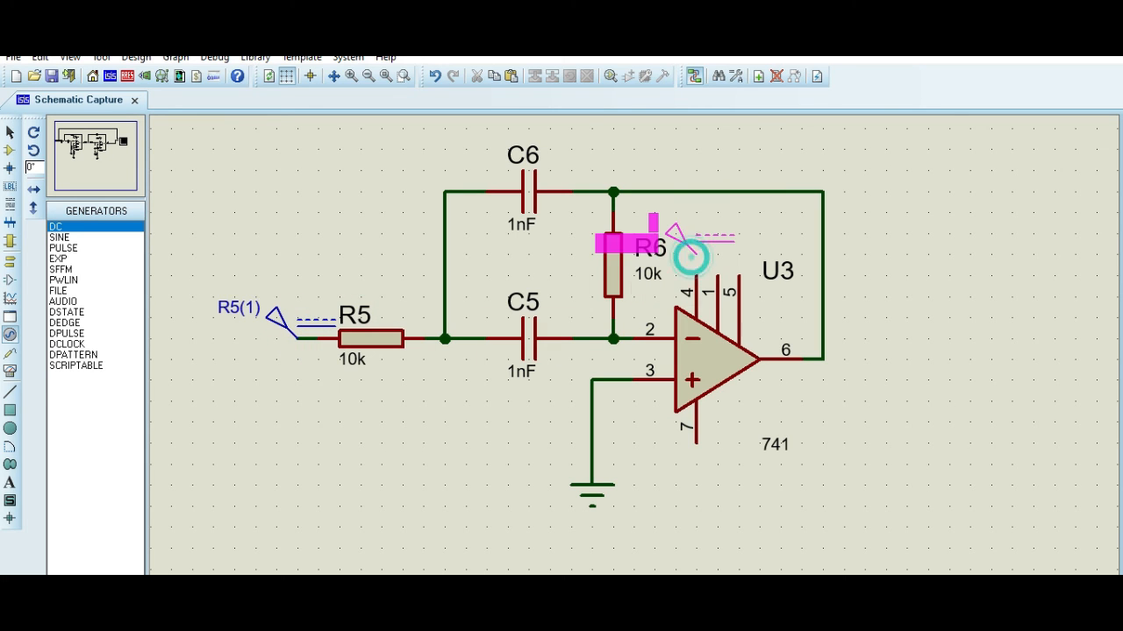
left_click(691, 260)
left_click(692, 449)
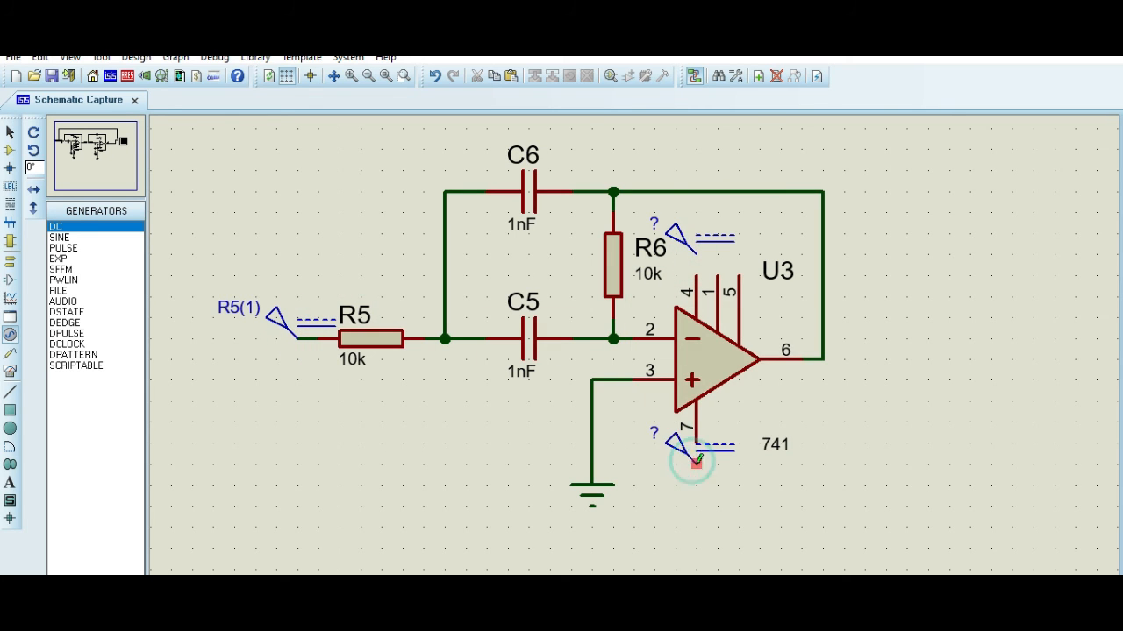
left_click(694, 446)
left_click(695, 254)
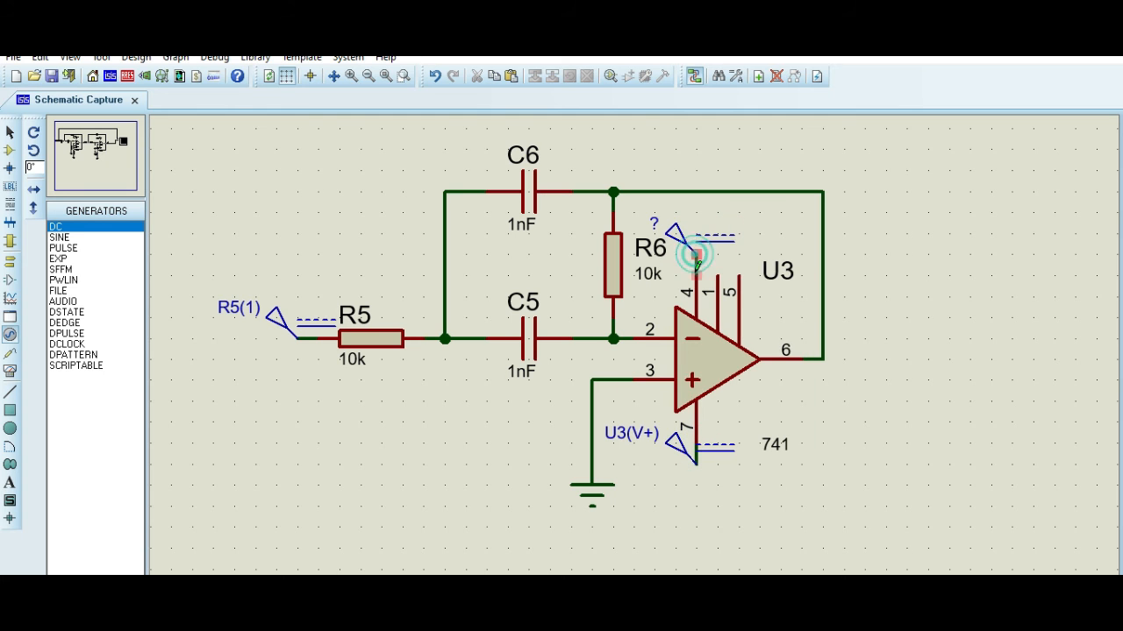
left_click(695, 277)
Set the DC generator on U3's negative supply pin to -12 V
double_click(680, 239)
left_click(663, 157)
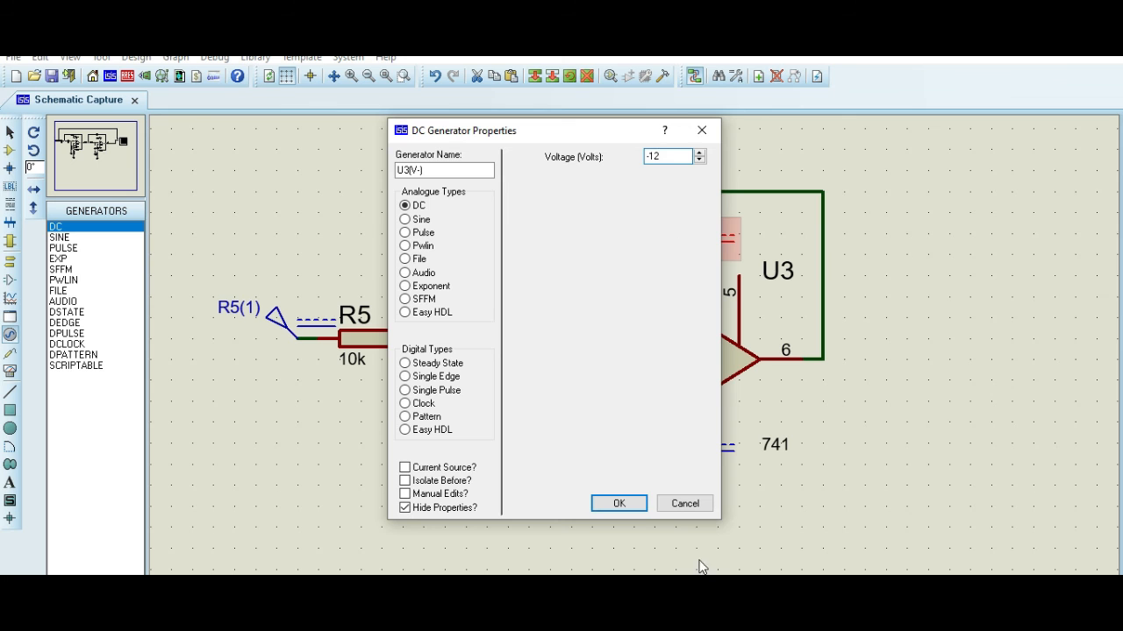
left_click(619, 504)
Enter the supply voltage of the DC generator on U3's positive supply pin
left_click(677, 445)
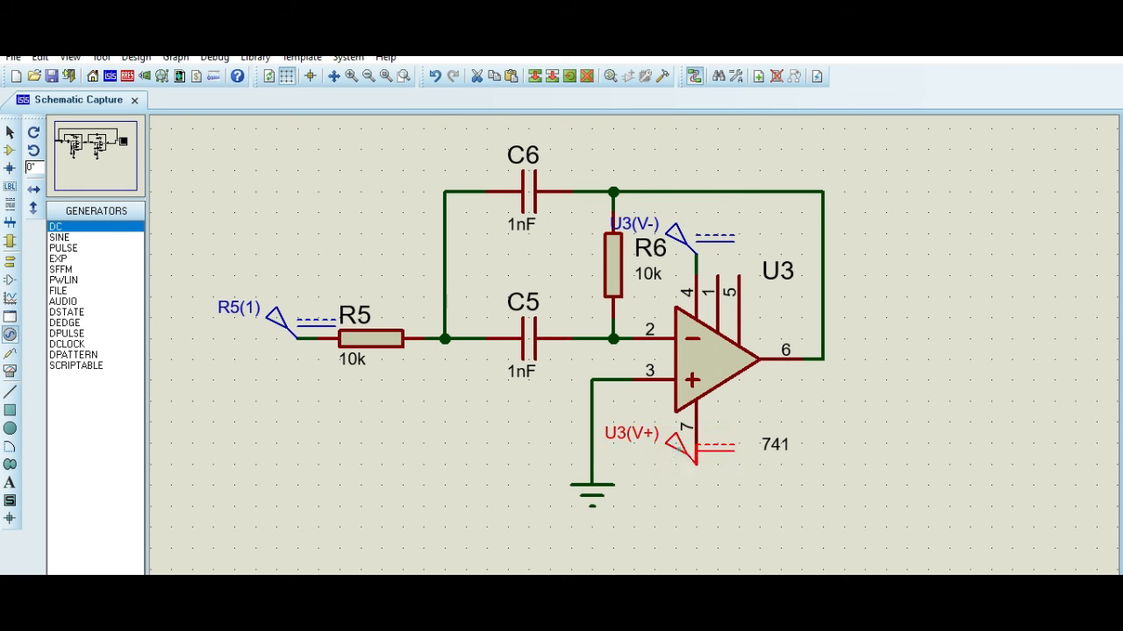
left_click(678, 444)
double_click(676, 155)
type("1")
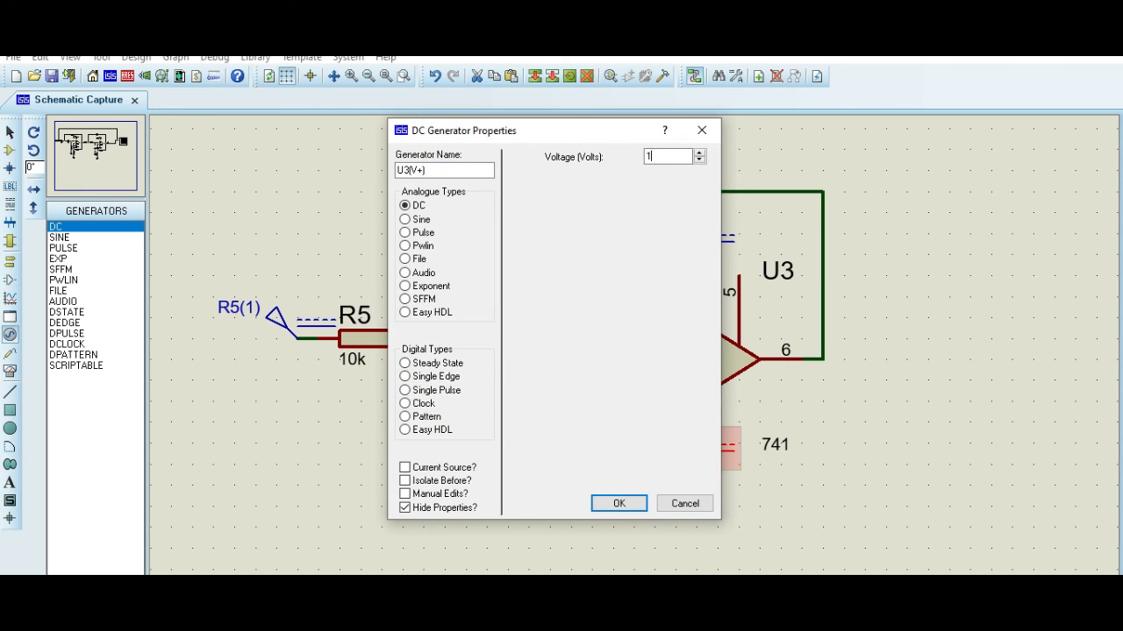
left_click(618, 503)
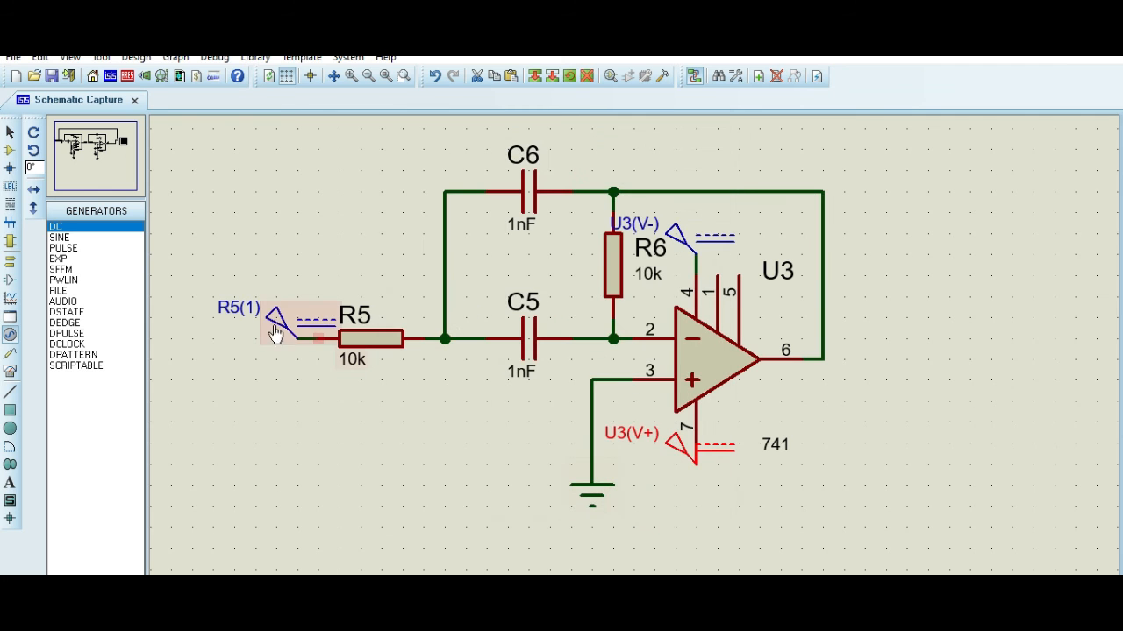
Change the generator at R5's input to a sine source with a peak amplitude of 2 V and a frequency of 20k Hz
left_click(278, 321)
left_click(273, 324)
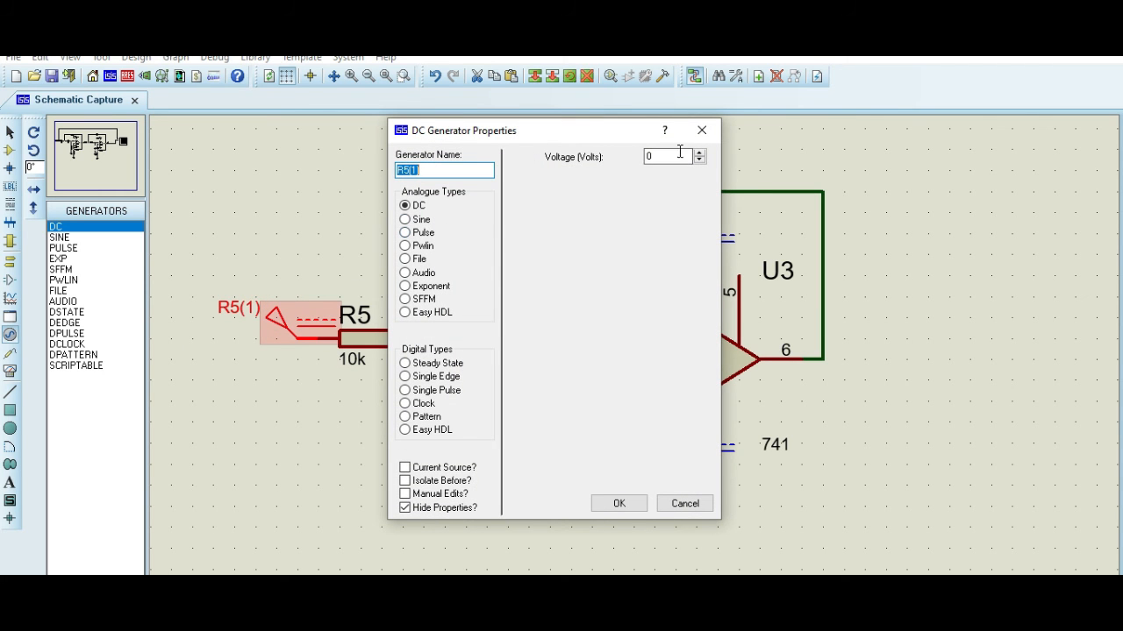
left_click(407, 220)
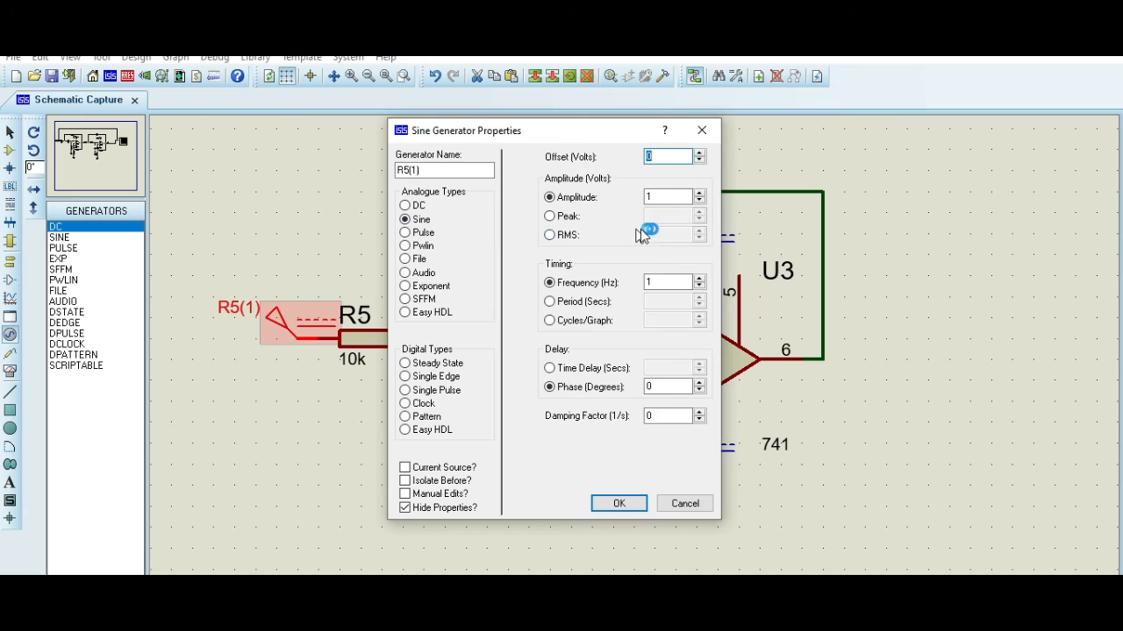
left_click(567, 219)
left_click(658, 282)
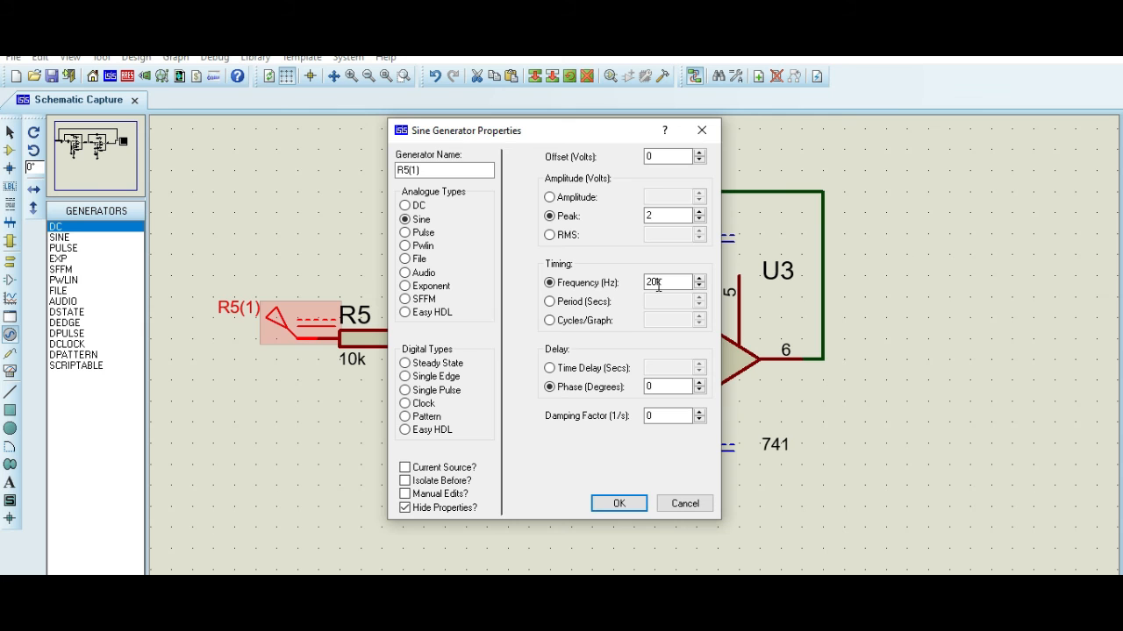
left_click(626, 503)
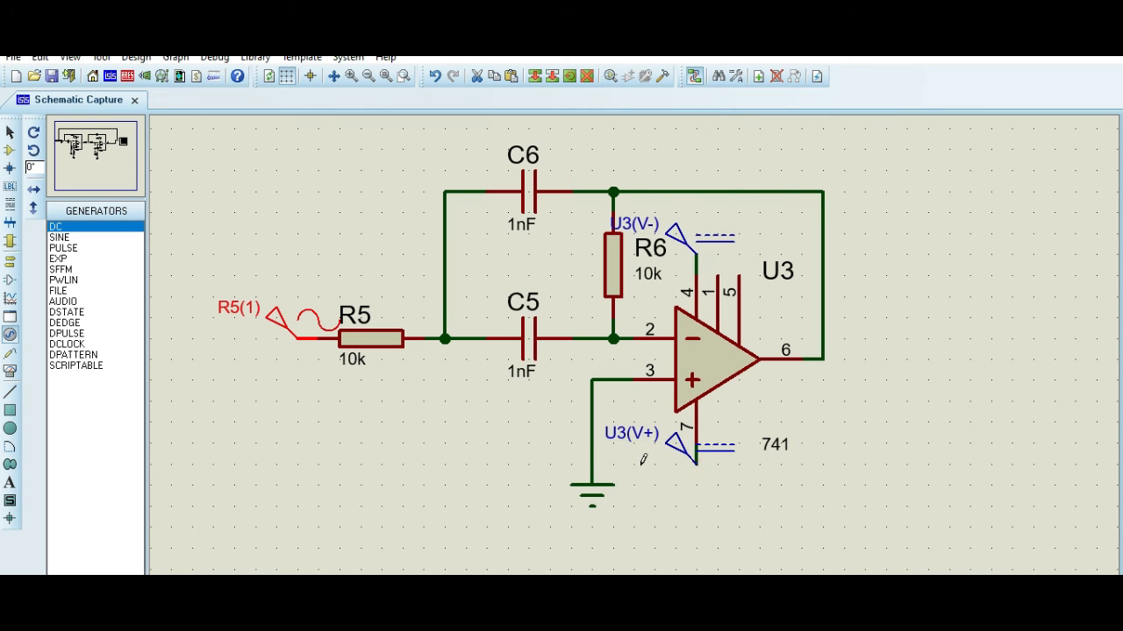
Set the resistance of R5 to 1k
double_click(369, 354)
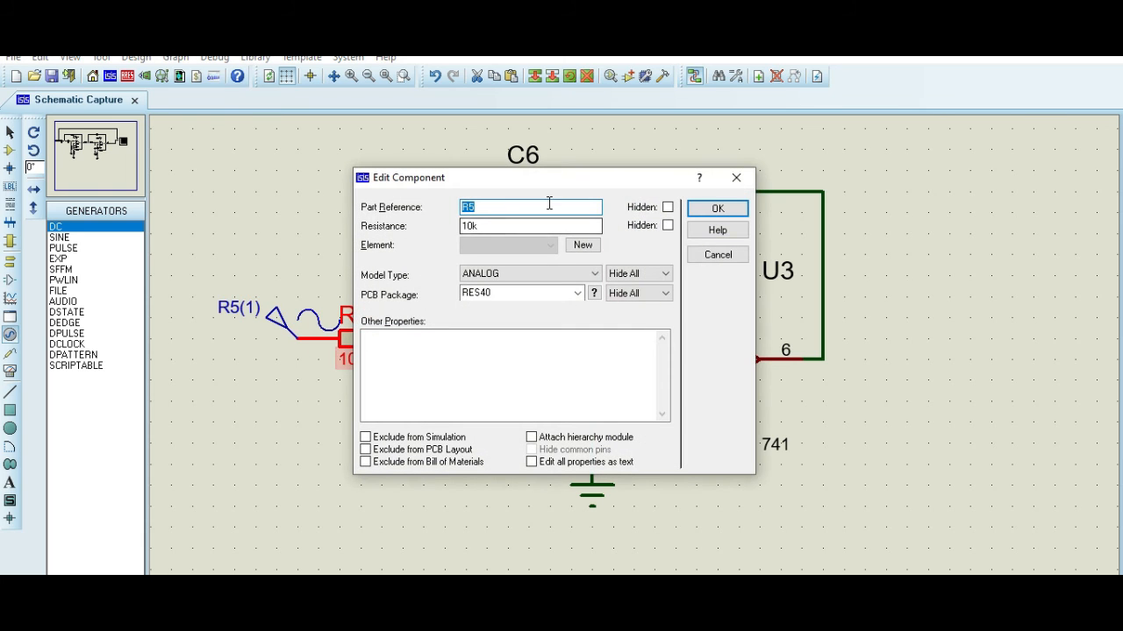
left_click(474, 227)
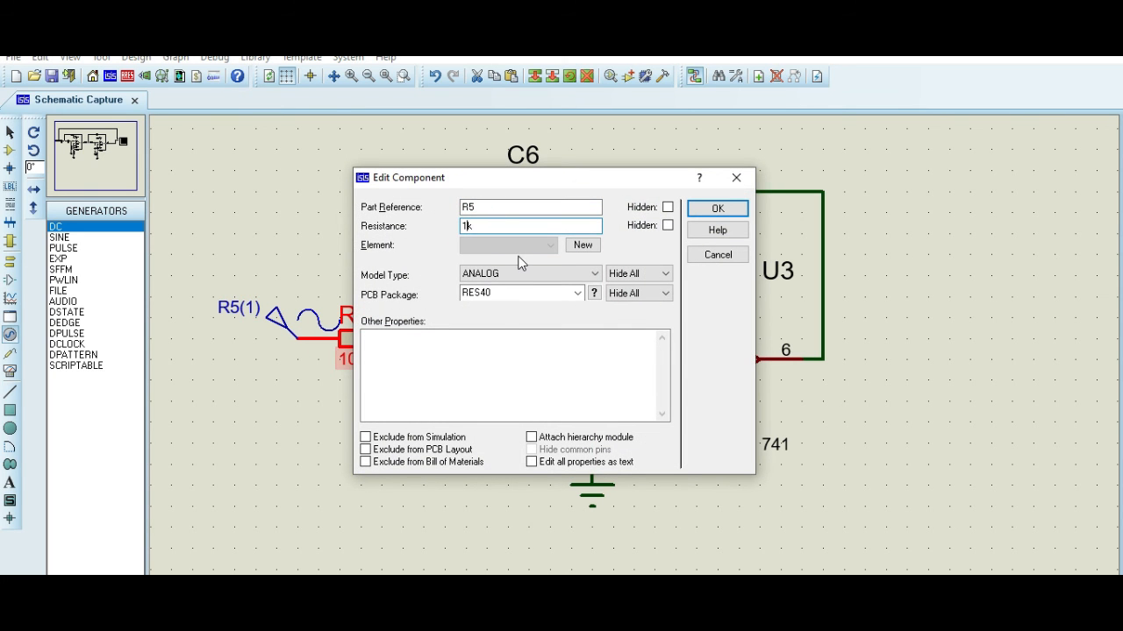
left_click(715, 208)
Set the capacitance of both C6 and C5 to 0.01uF
double_click(519, 198)
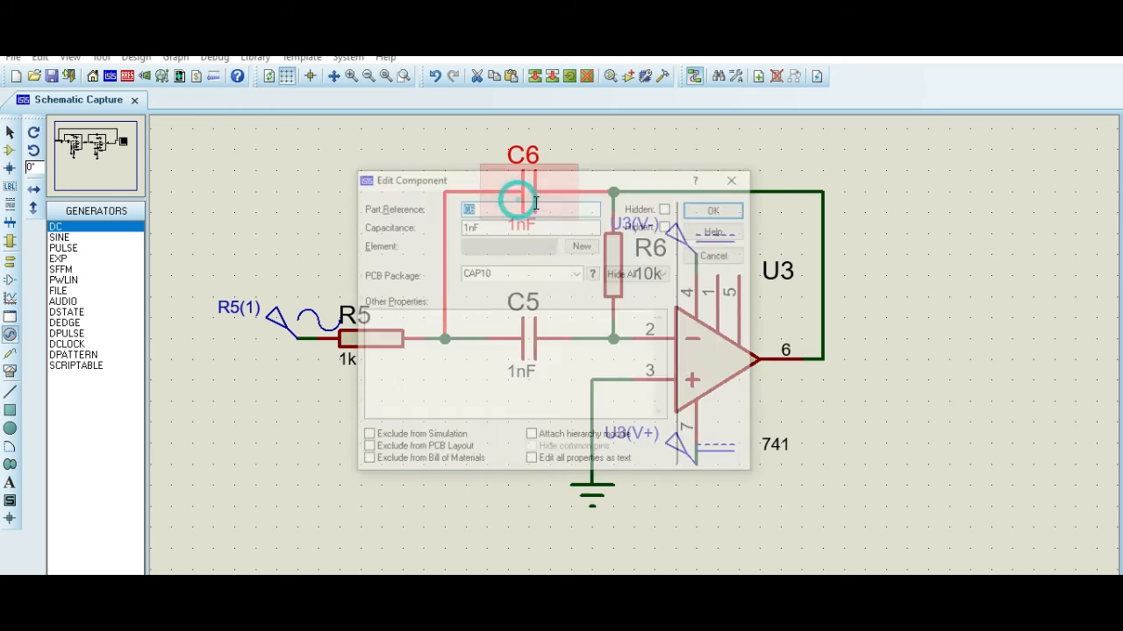
left_click(495, 225)
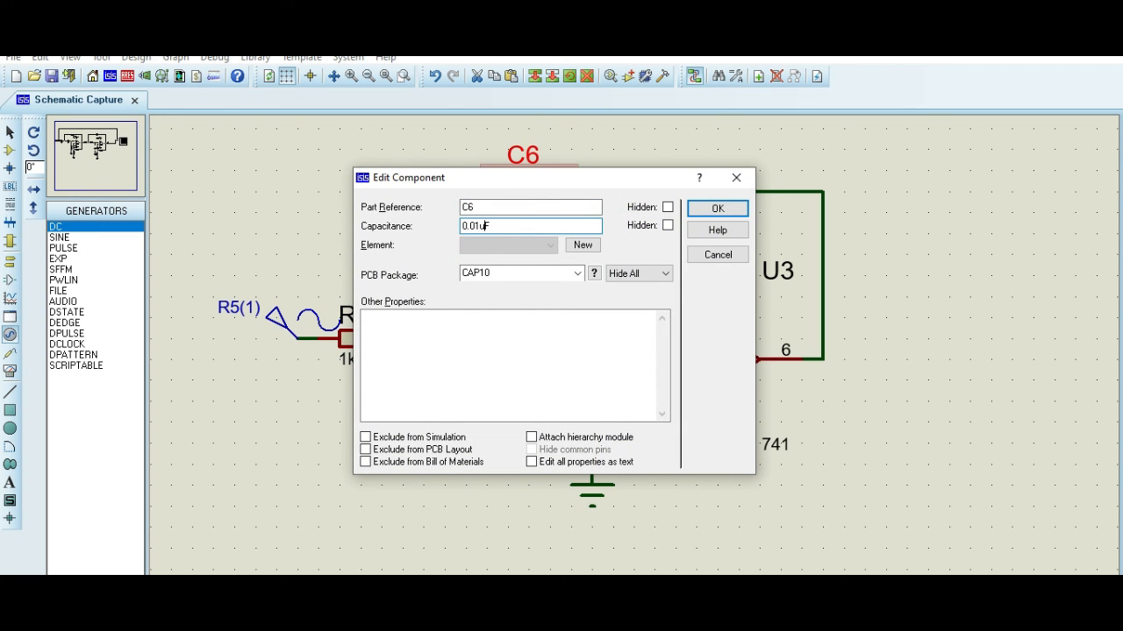
type("0.01uF")
left_click(718, 209)
double_click(523, 354)
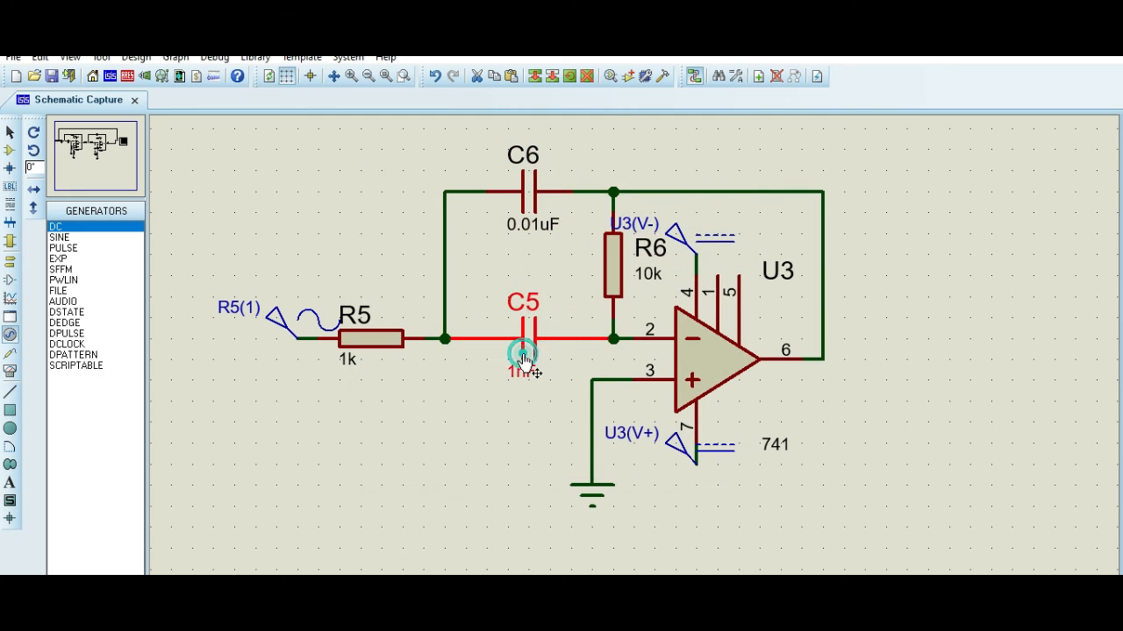
left_click(479, 227)
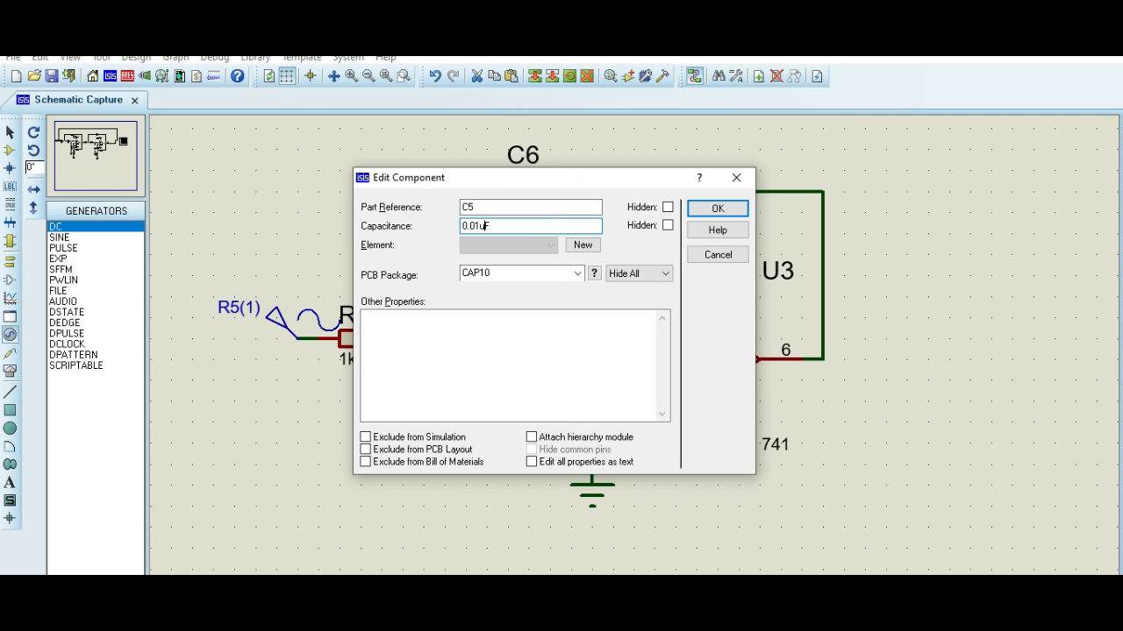
left_click(718, 209)
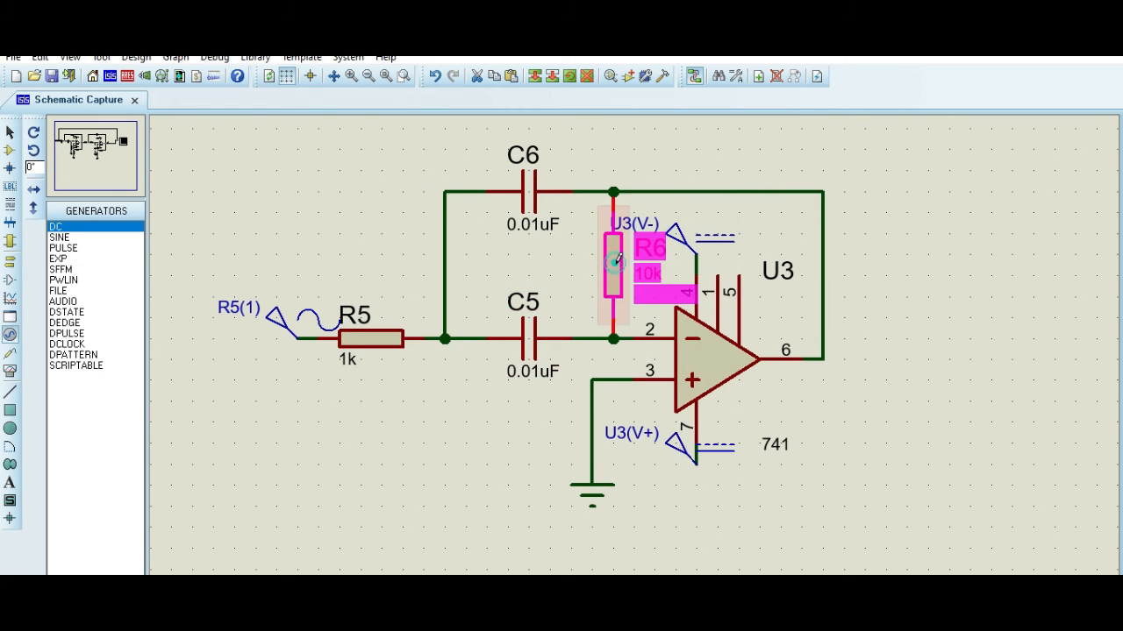
Set the resistance of R6 to 0.633k
double_click(601, 263)
left_click(471, 226)
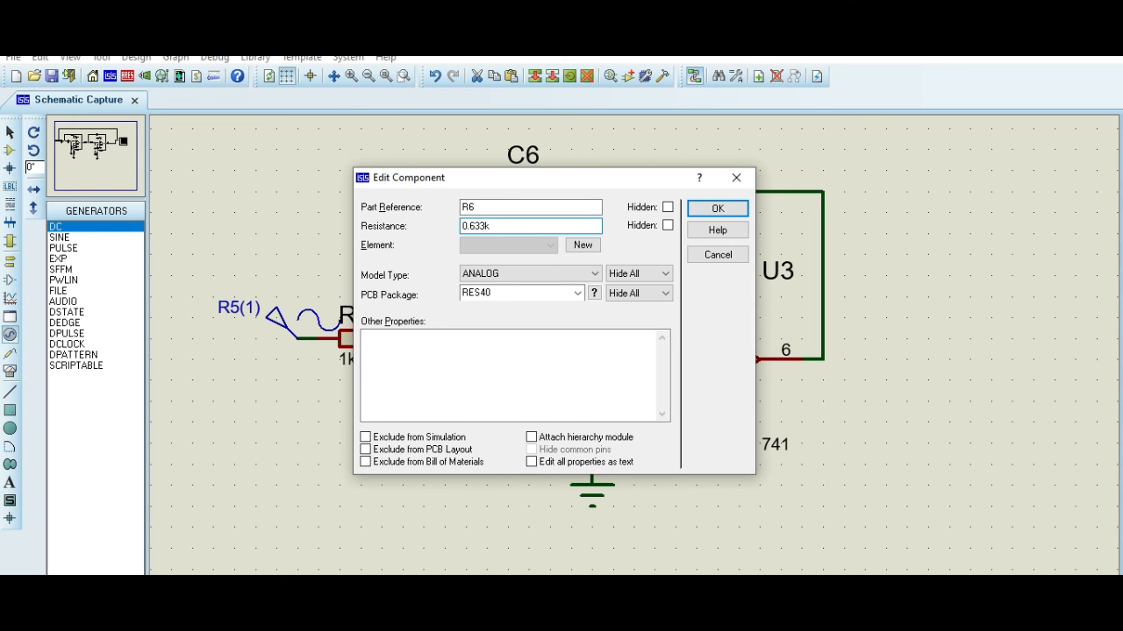
left_click(718, 208)
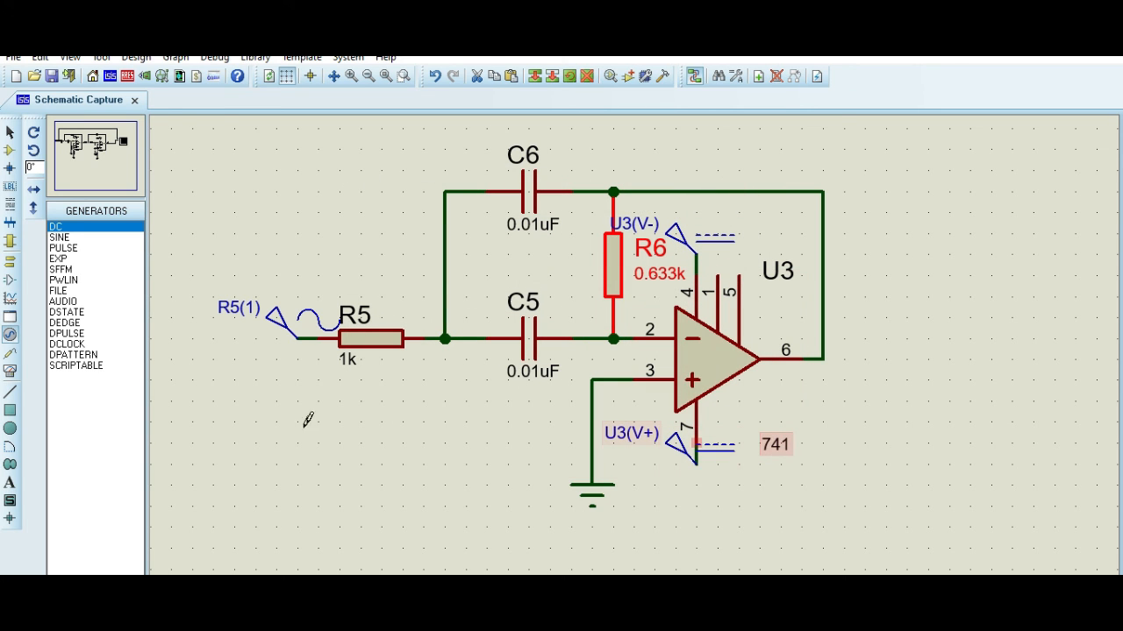
Place a frequency graph beside the U3 circuit and a voltage probe near the op-amp's output wire
left_click(11, 301)
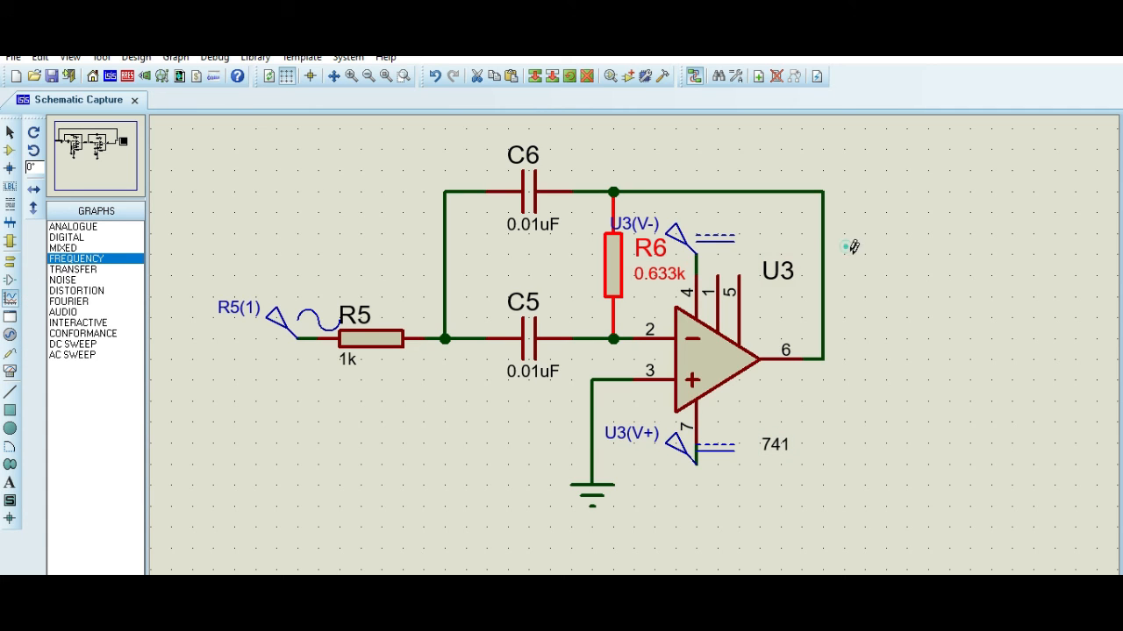
left_click_drag(844, 277, 1114, 420)
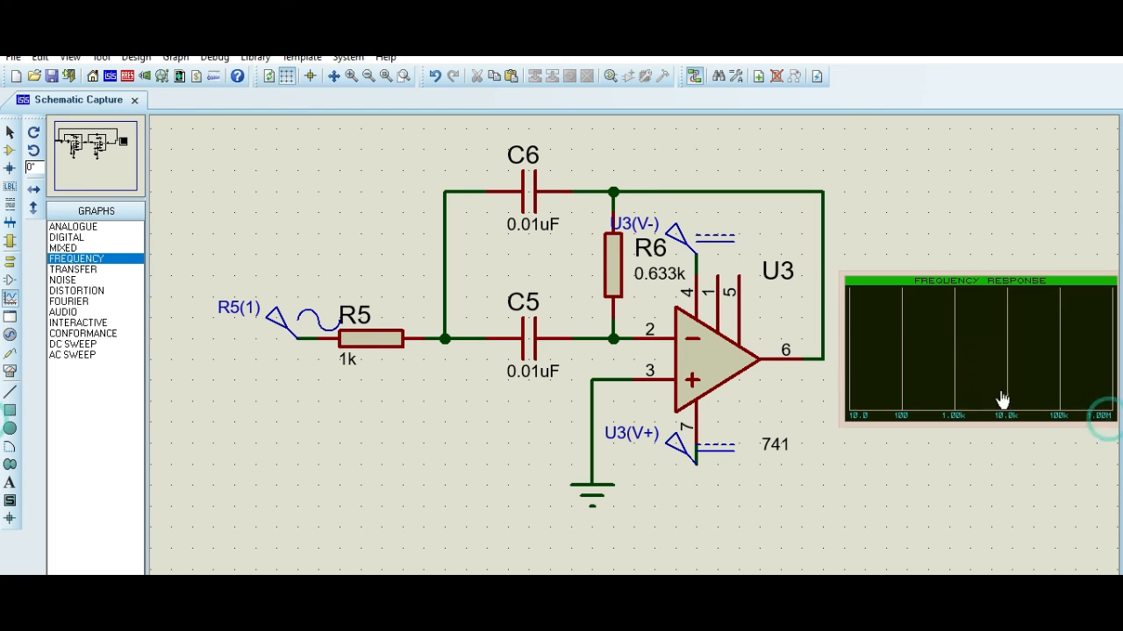
left_click(10, 261)
left_click(9, 351)
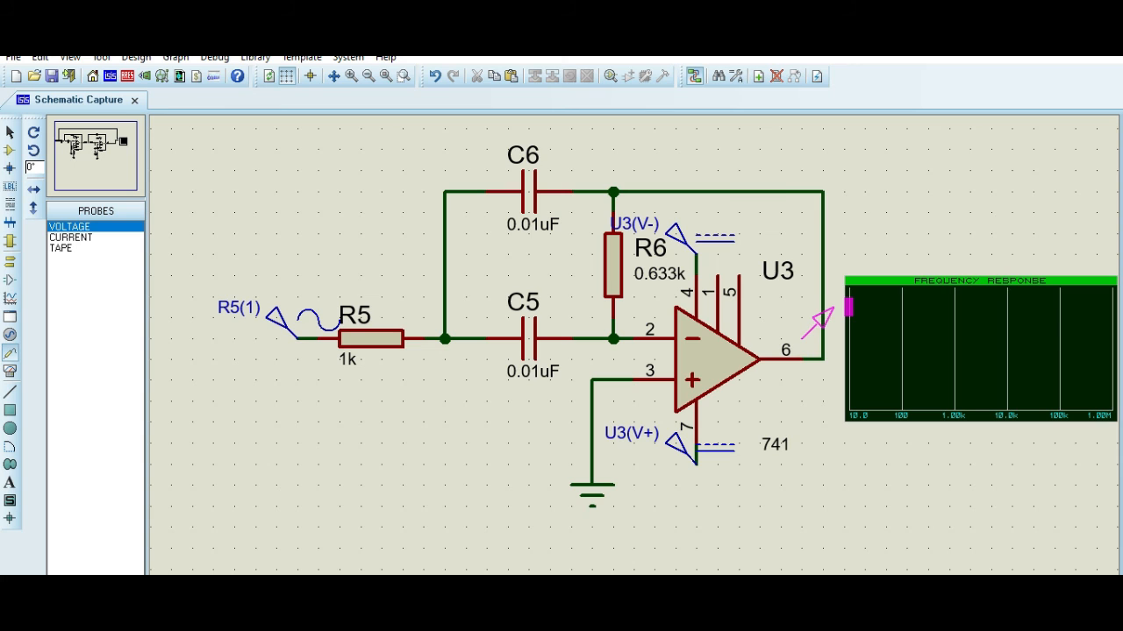
left_click(809, 326)
left_click(802, 319)
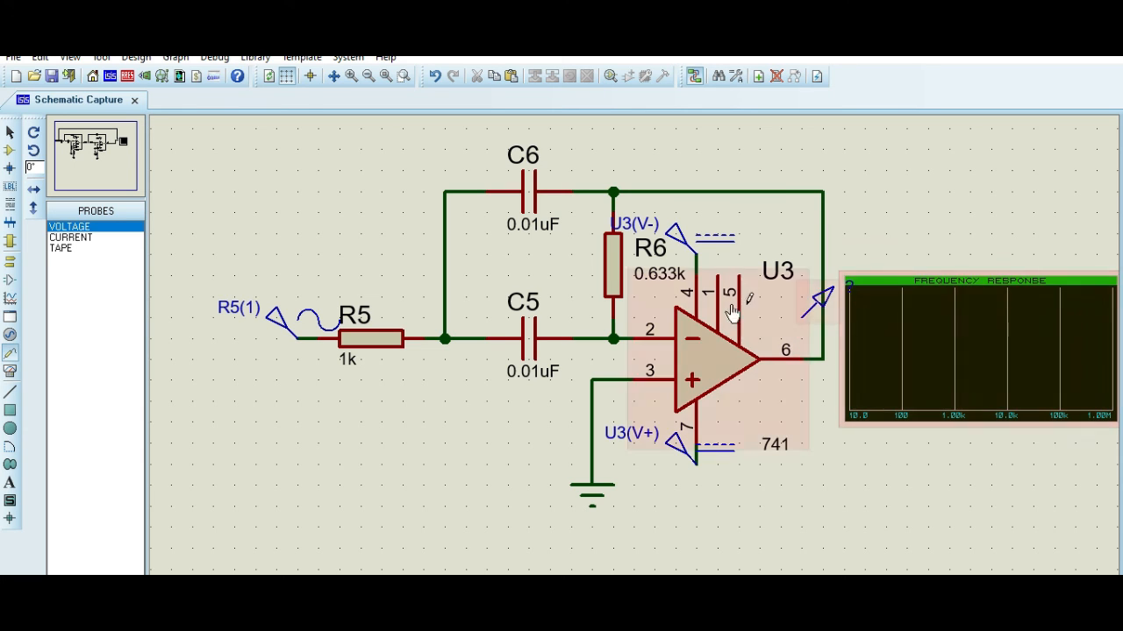
Move the frequency response graph clear of the probe and enlarge it beside the circuit
left_click(869, 293)
left_click_drag(868, 293, 893, 293)
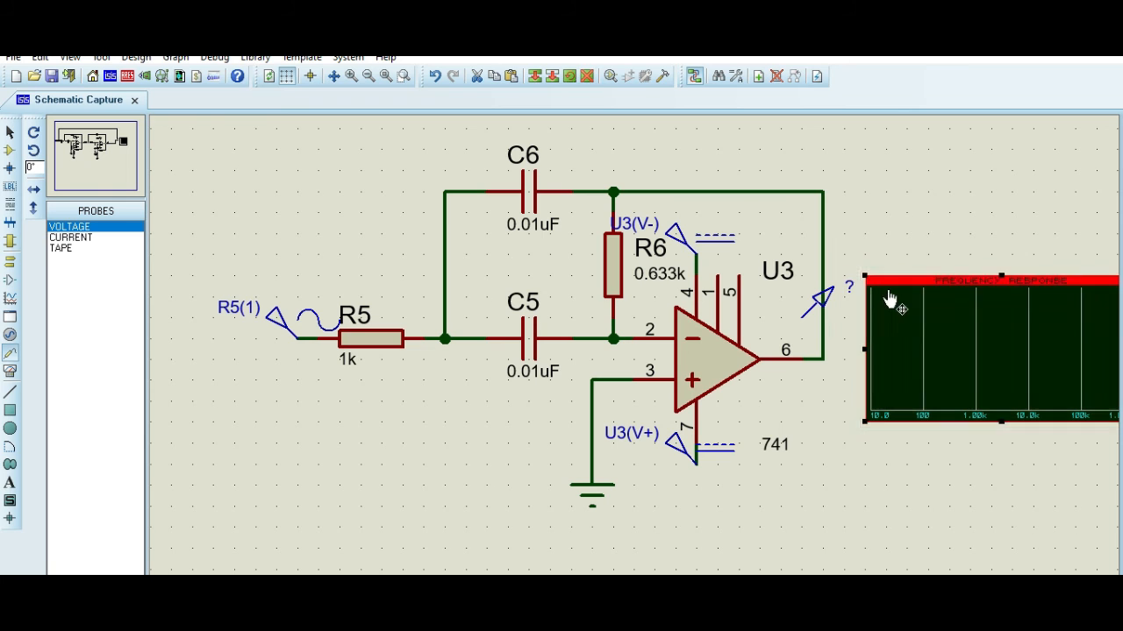
scroll(814, 305, "down", 1)
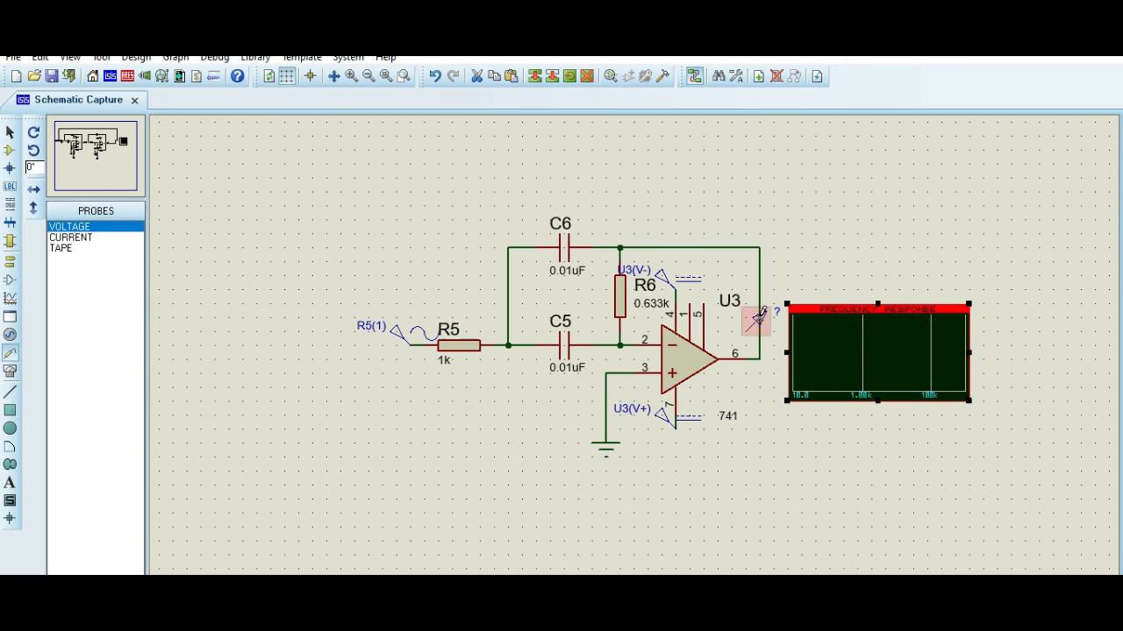
scroll(808, 367, "up", 1)
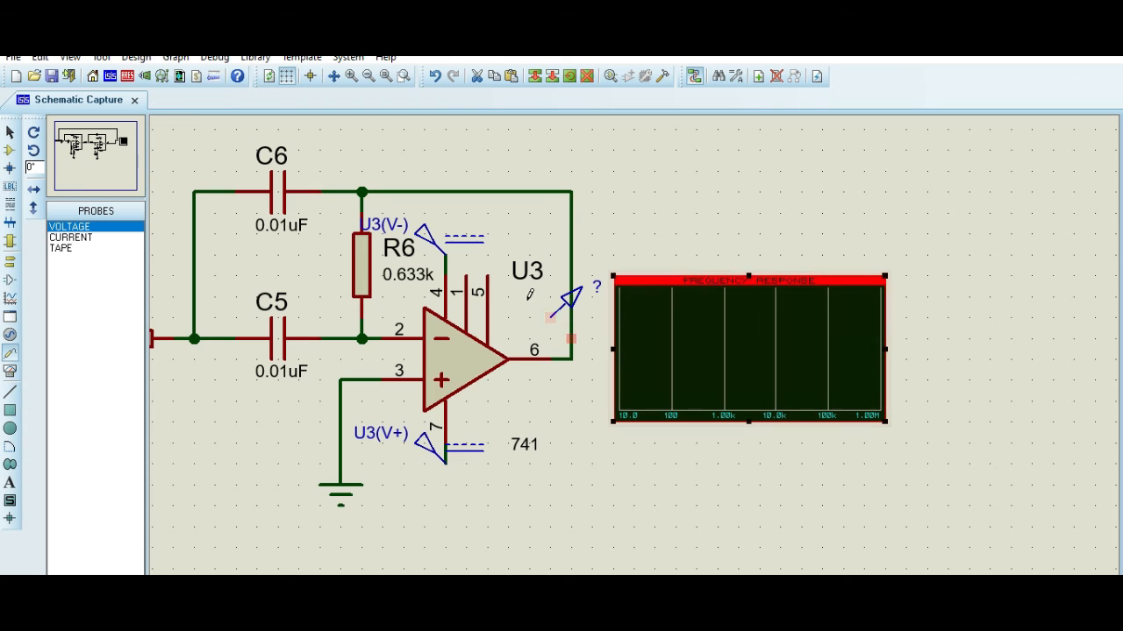
scroll(586, 323, "down", 1)
scroll(586, 322, "up", 1)
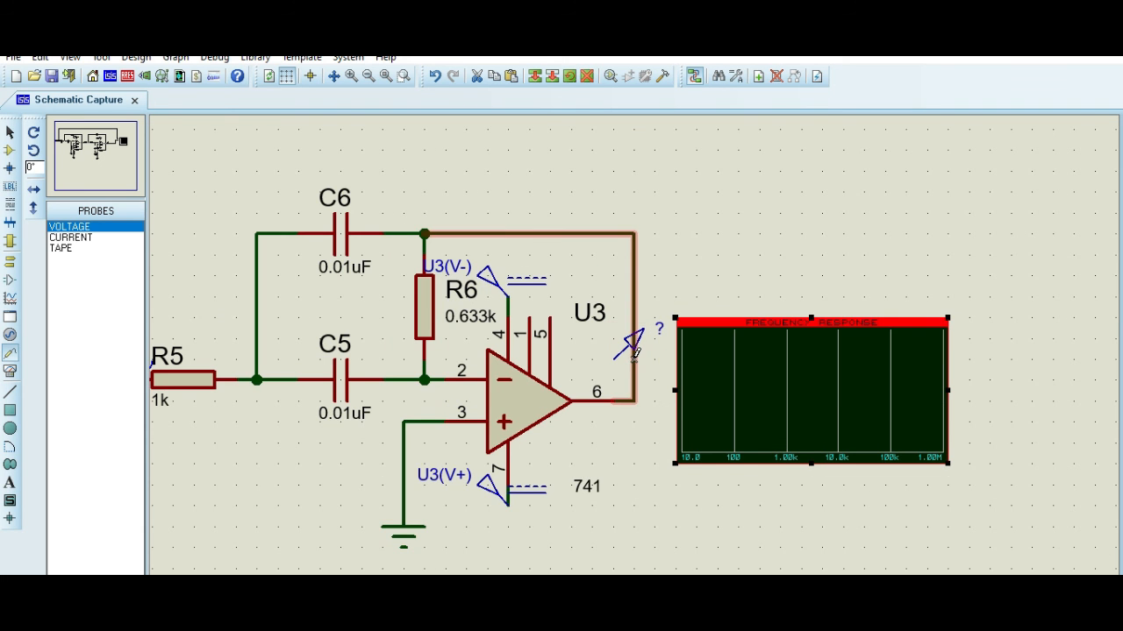
scroll(633, 355, "down", 1)
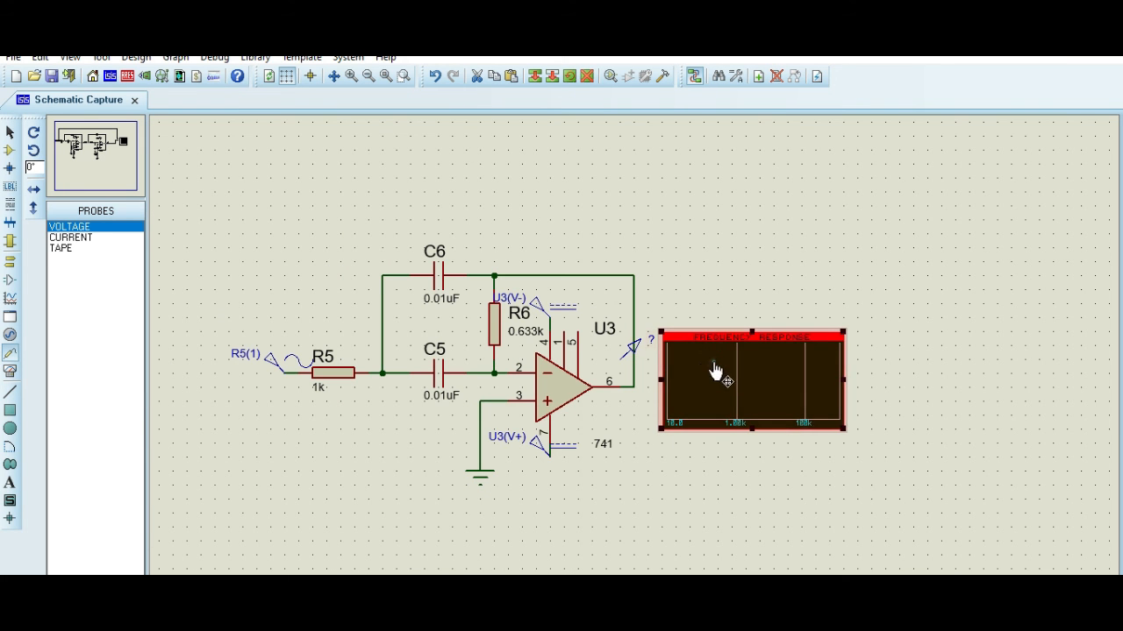
left_click_drag(716, 372, 707, 266)
double_click(703, 269)
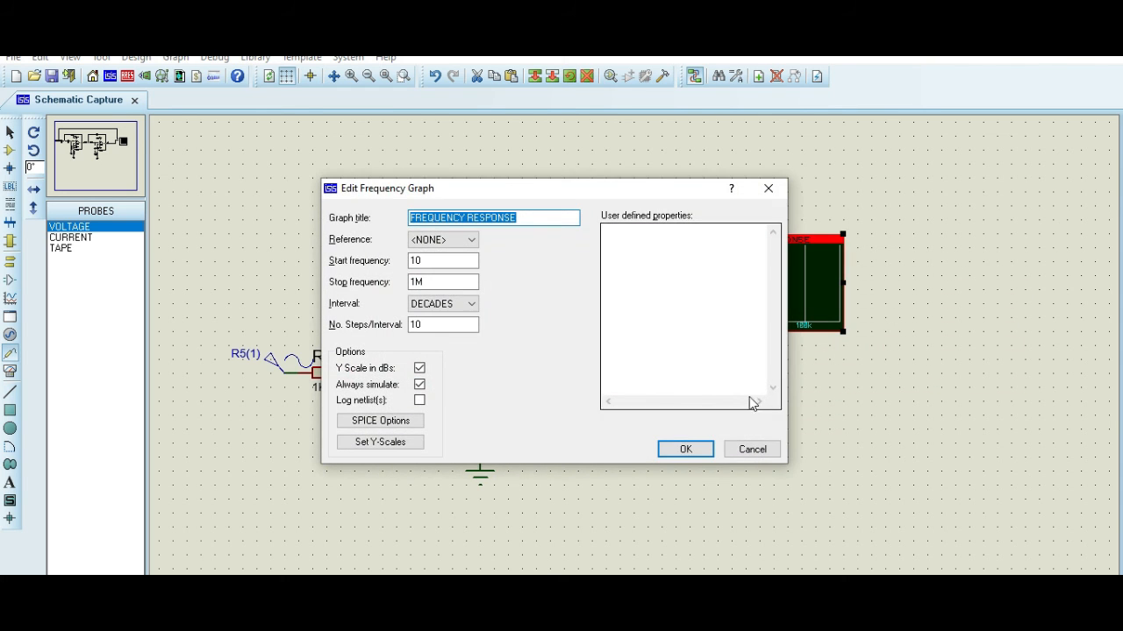
left_click(767, 450)
key("space")
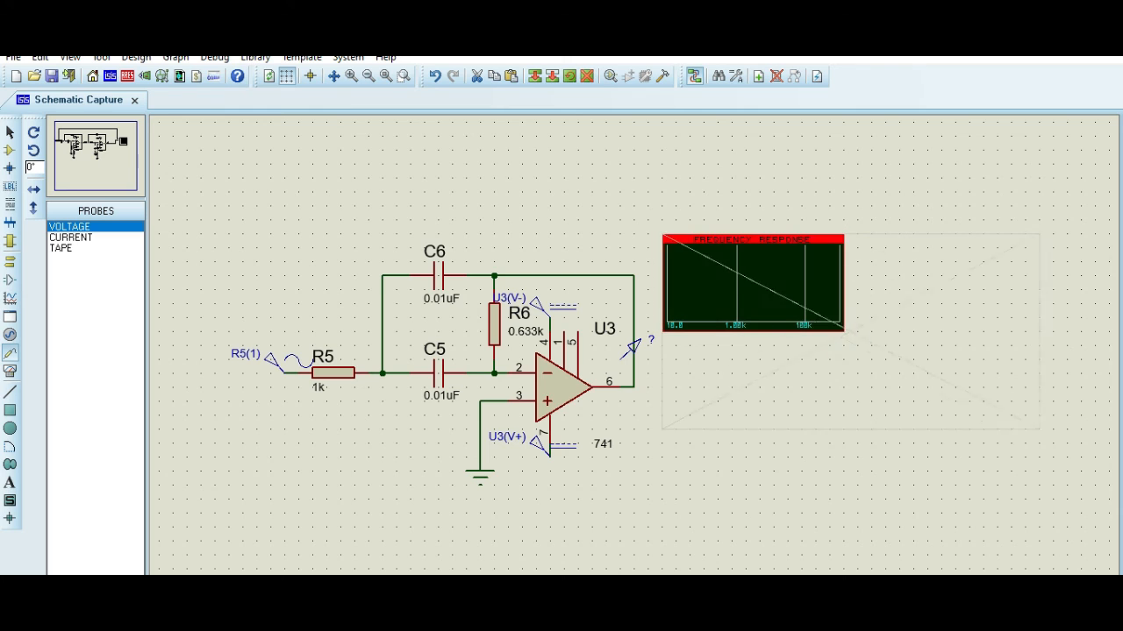
left_click_drag(1040, 428, 1094, 499)
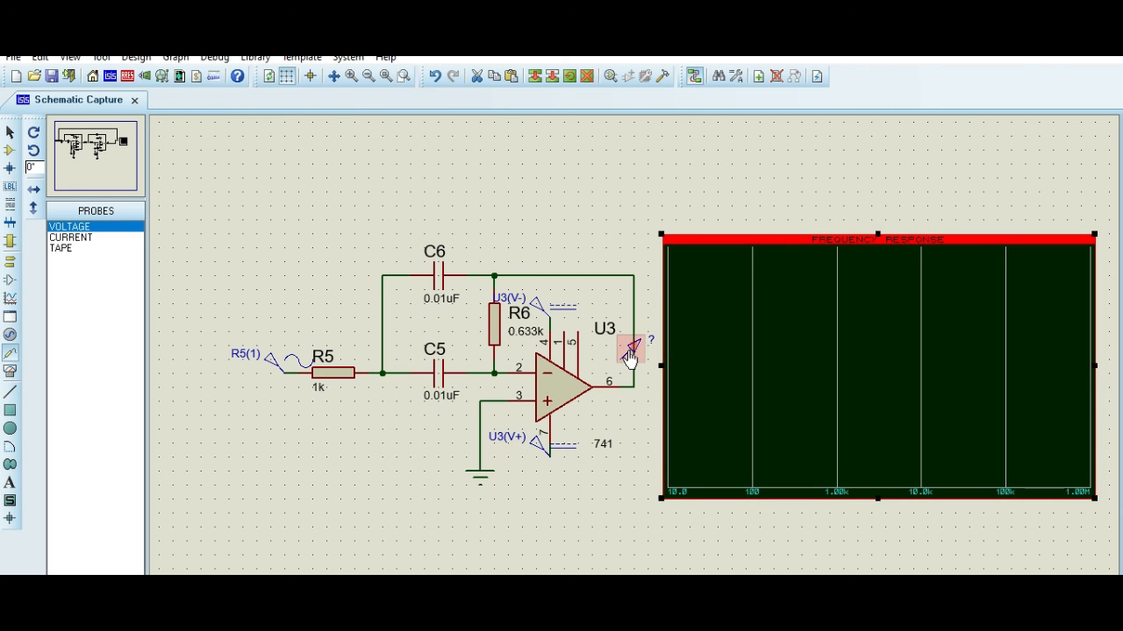
Move the voltage probe next to U3's output corner and wire it to the output at pin 6
left_click_drag(629, 357, 647, 384)
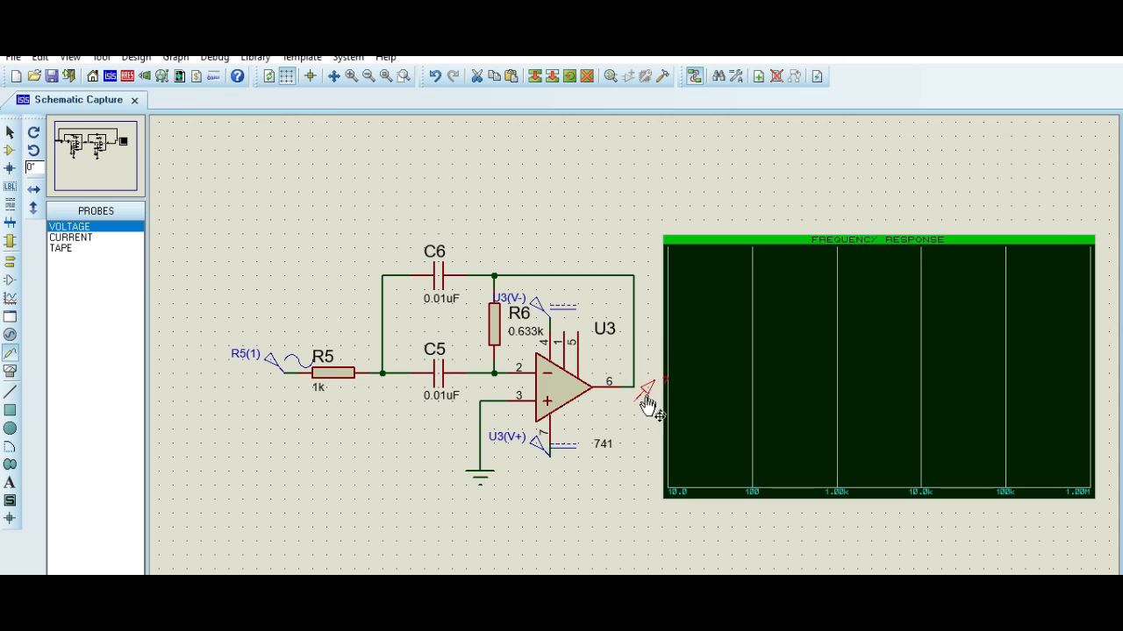
left_click(632, 420)
left_click(636, 400)
left_click(642, 443)
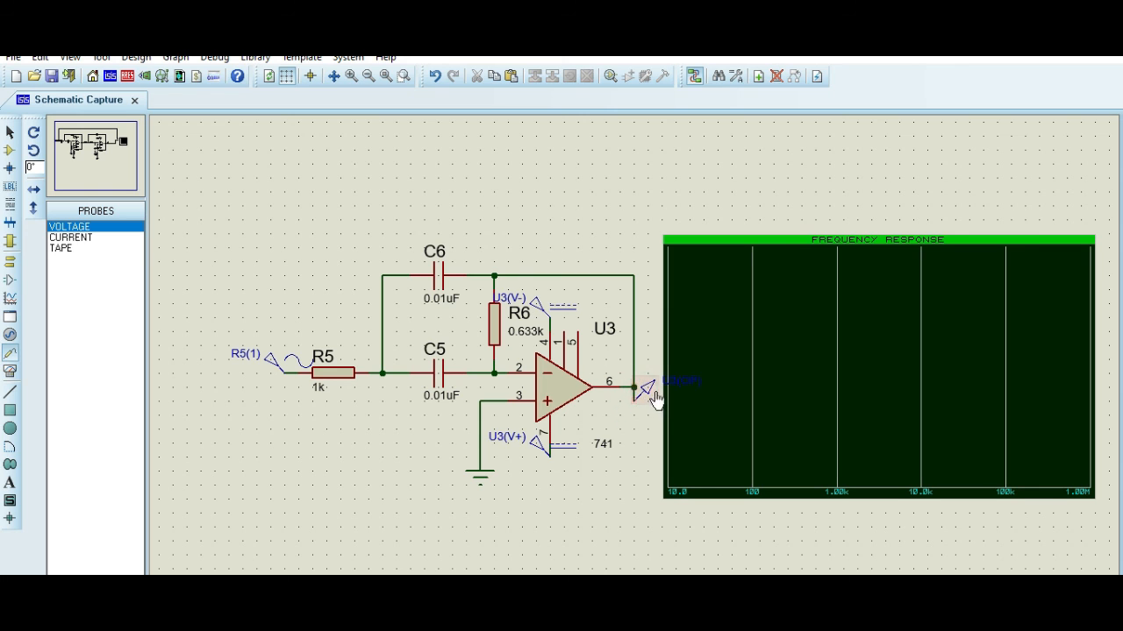
Add the U3(OP) probe as a gain trace on the frequency graph and set the graph's reference to R5(1)
left_click(639, 391)
mouse_move(646, 388)
left_mouse_down()
mouse_move(706, 257)
mouse_move(759, 311)
left_mouse_up()
right_click(759, 311)
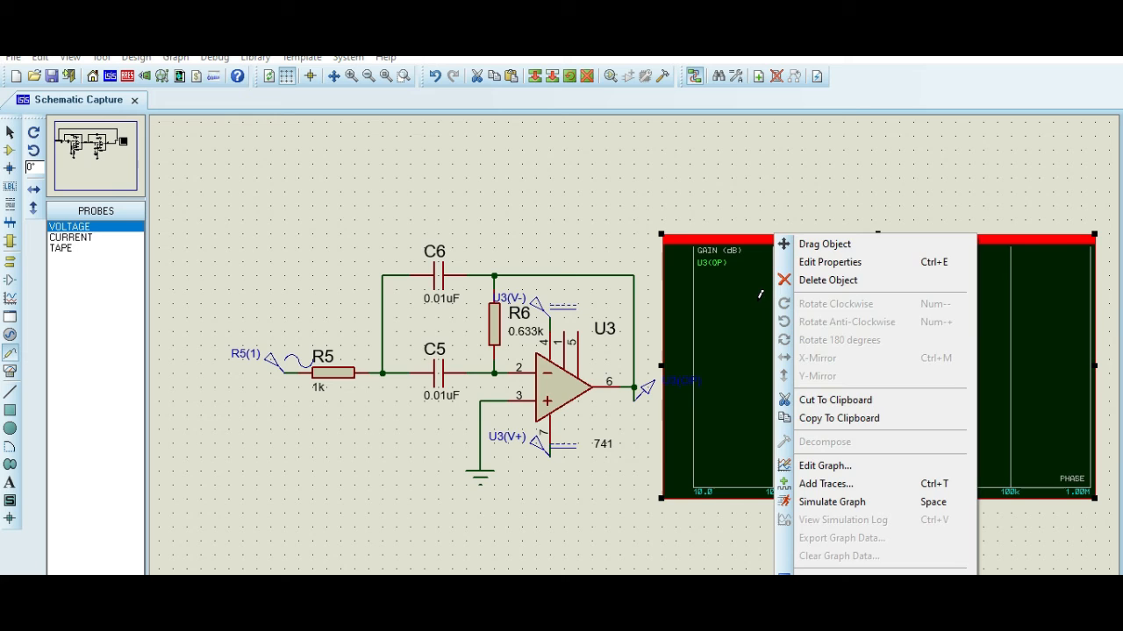
left_click(822, 264)
left_click(471, 239)
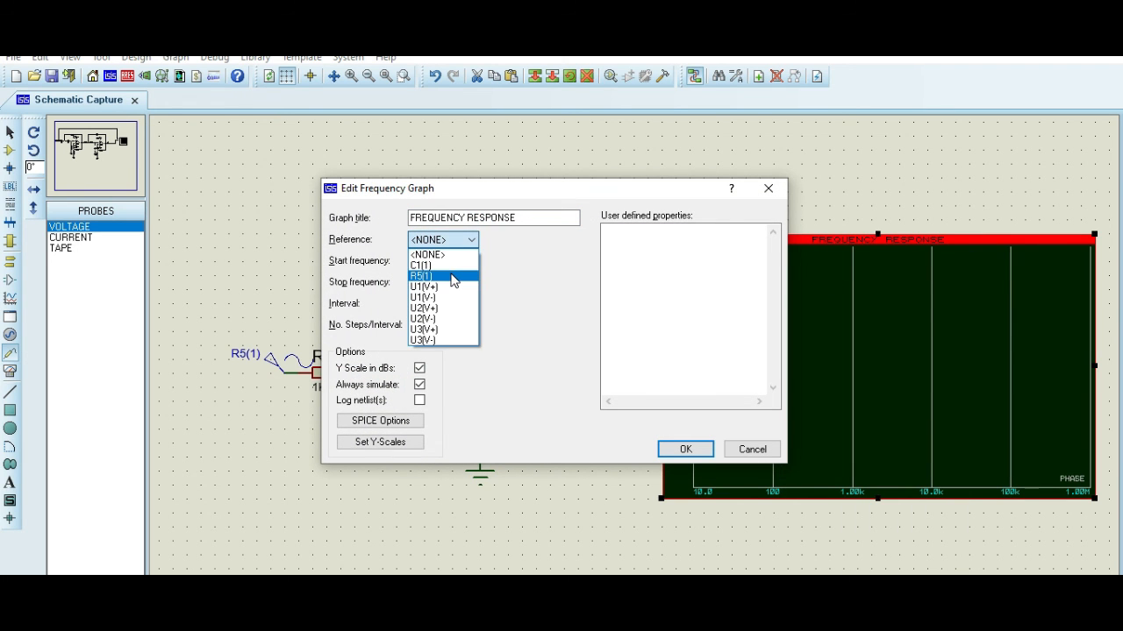
left_click(451, 277)
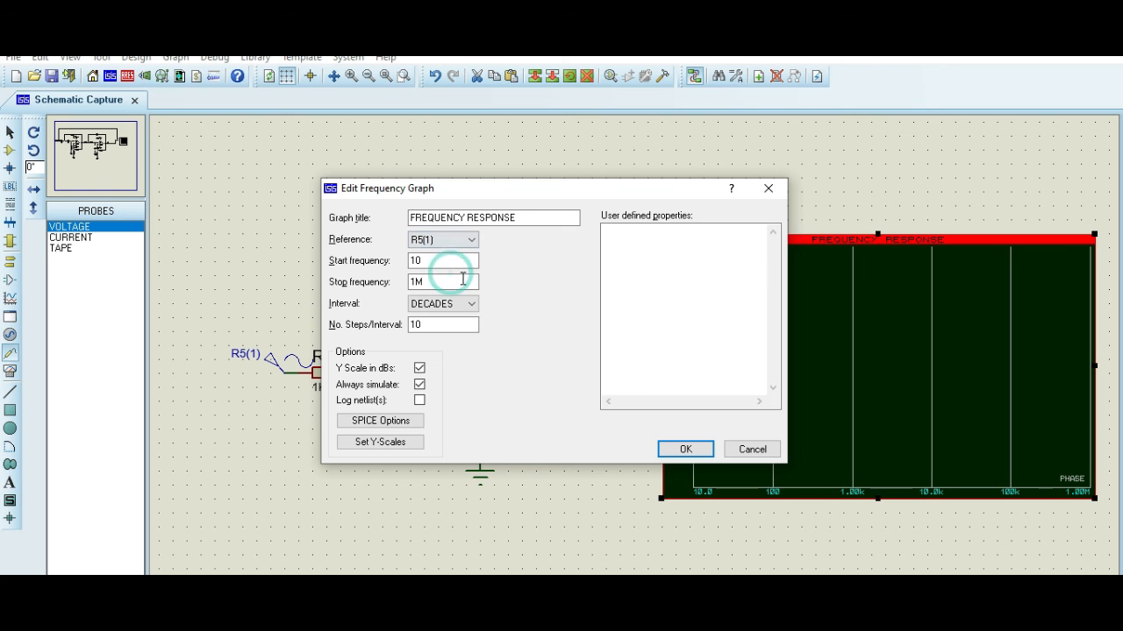
left_click(689, 451)
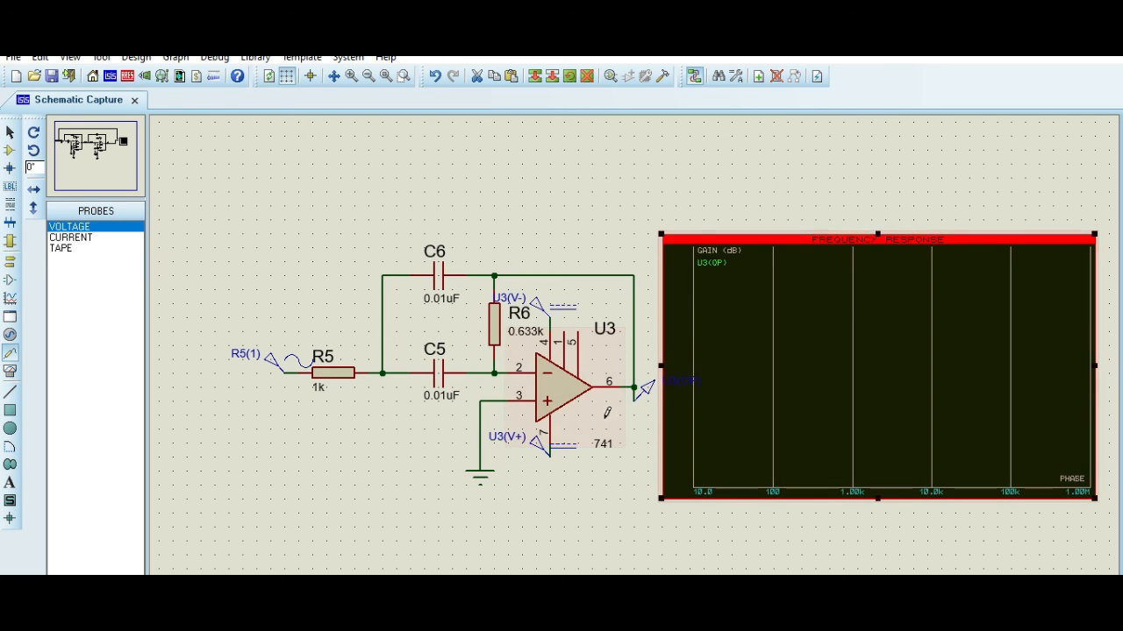
Simulate the frequency graph and examine the gain curve of the U3 filter
key("space")
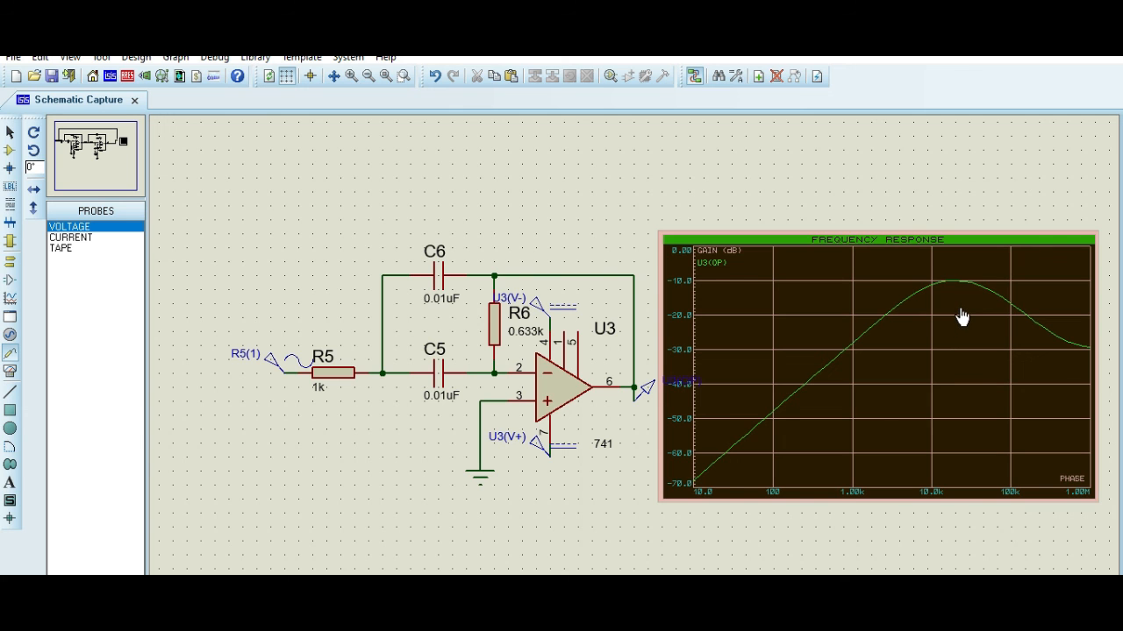
scroll(963, 318, "down", 2)
scroll(777, 343, "up", 1)
scroll(637, 353, "up", 2)
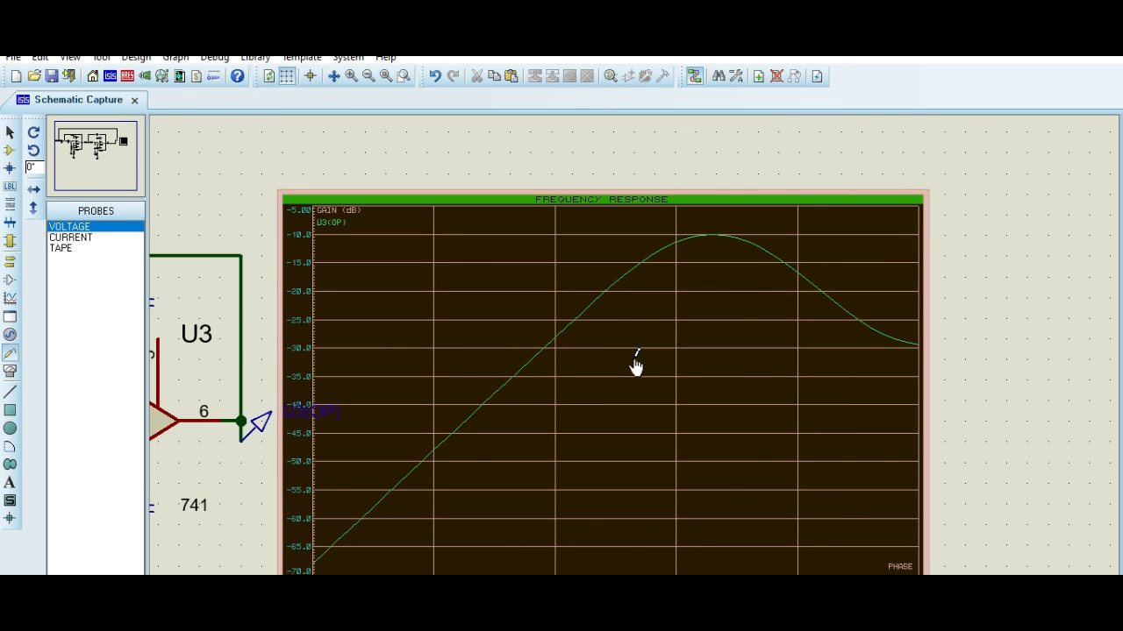
scroll(636, 366, "down", 1)
scroll(456, 375, "up", 1)
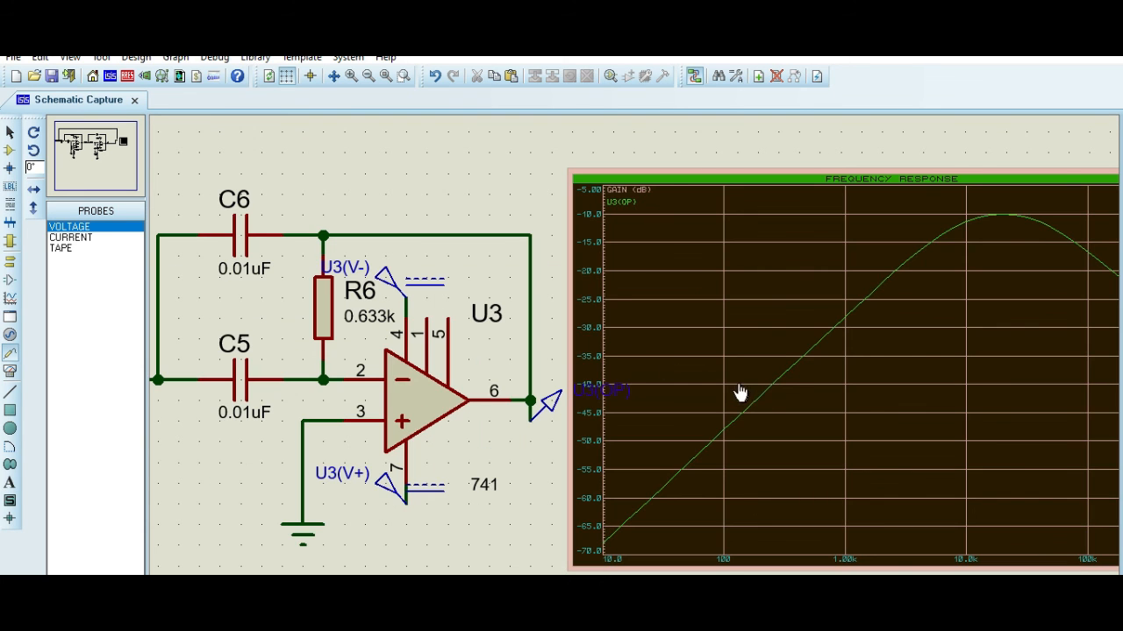
scroll(829, 368, "down", 1)
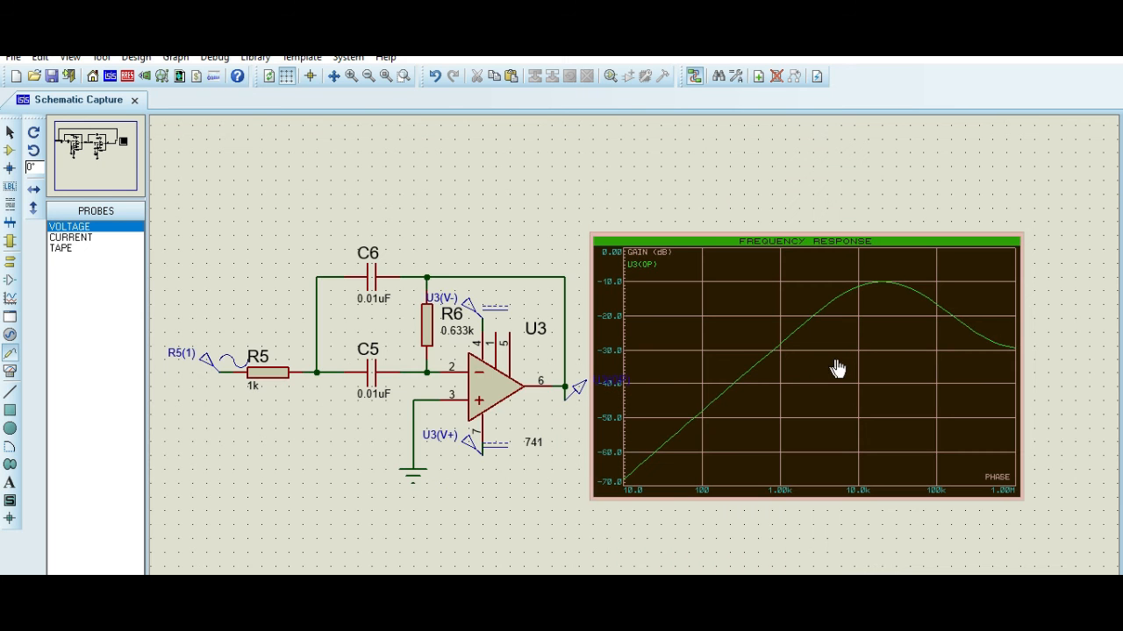
scroll(841, 351, "up", 1)
scroll(489, 383, "down", 1)
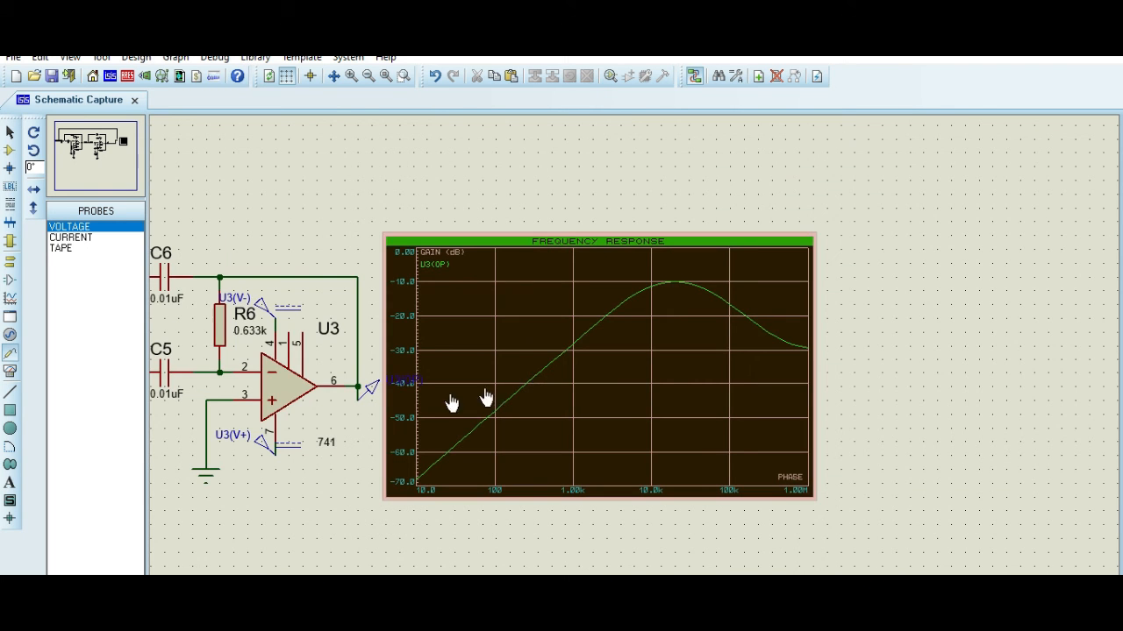
scroll(484, 395, "up", 1)
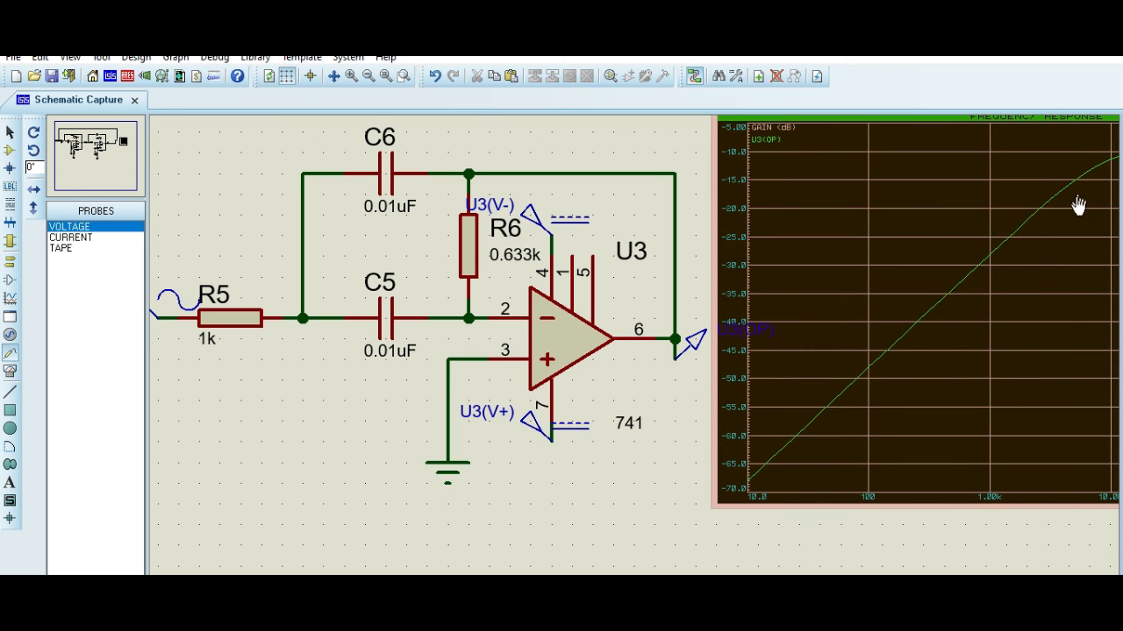
scroll(1079, 206, "down", 1)
scroll(966, 274, "up", 1)
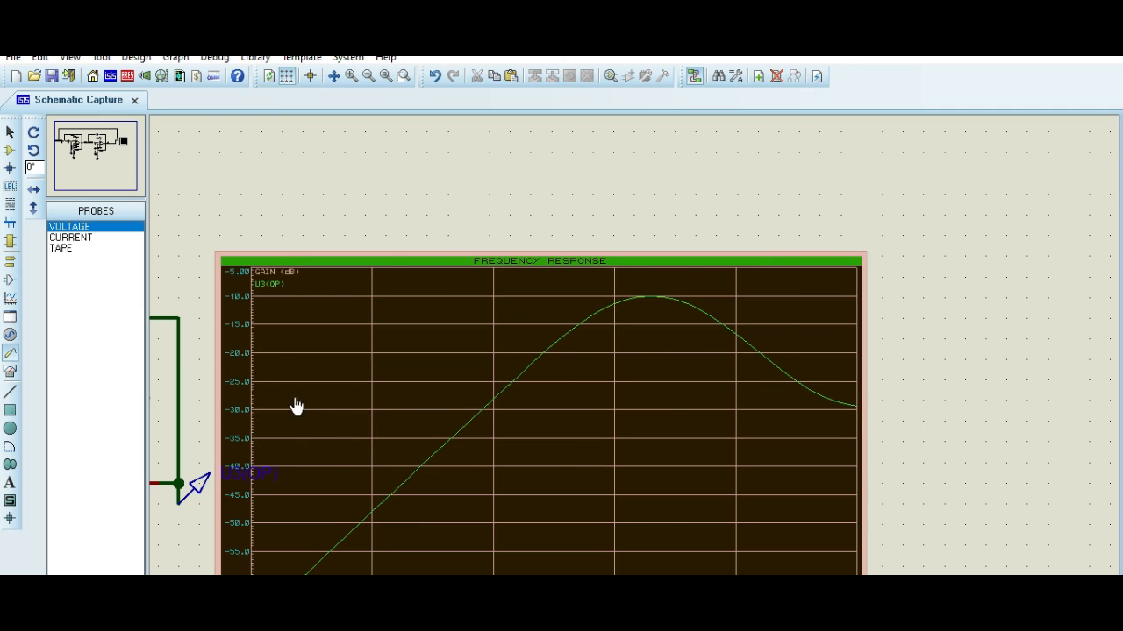
left_click(485, 419)
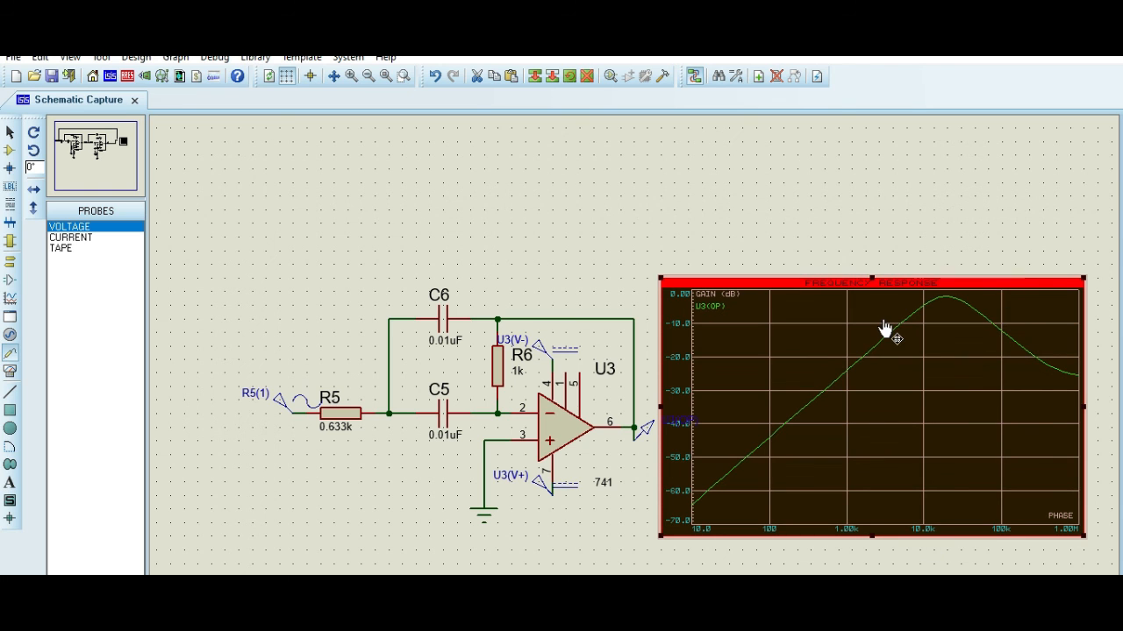
Delete the frequency response graph and place an oscilloscope in the space it occupied beside the U3 circuit
right_click(710, 235)
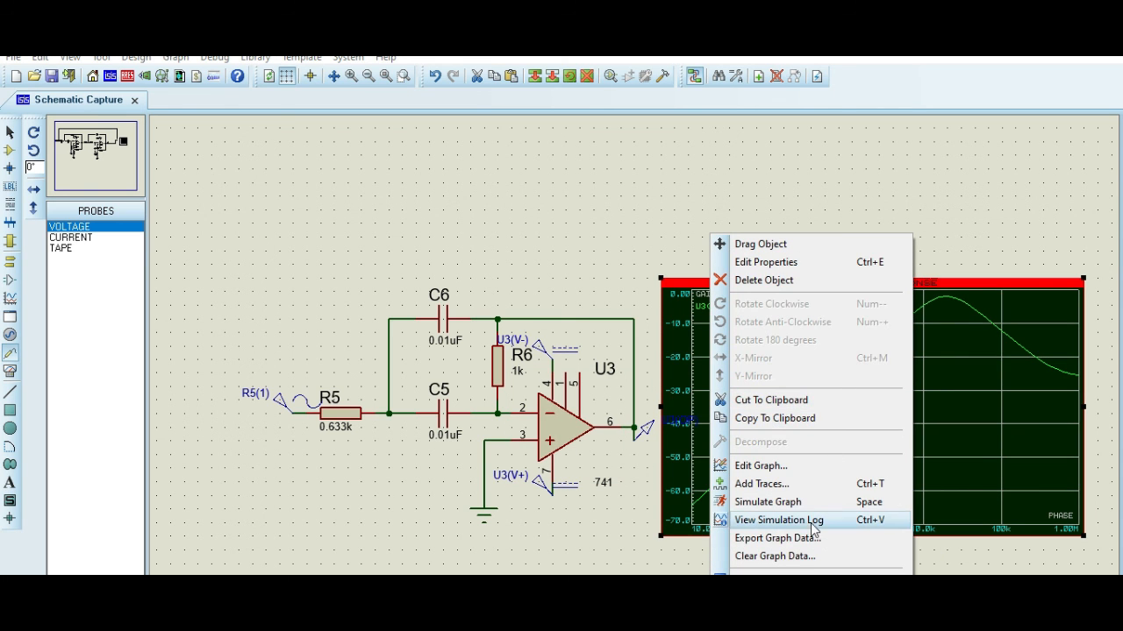
left_click(772, 280)
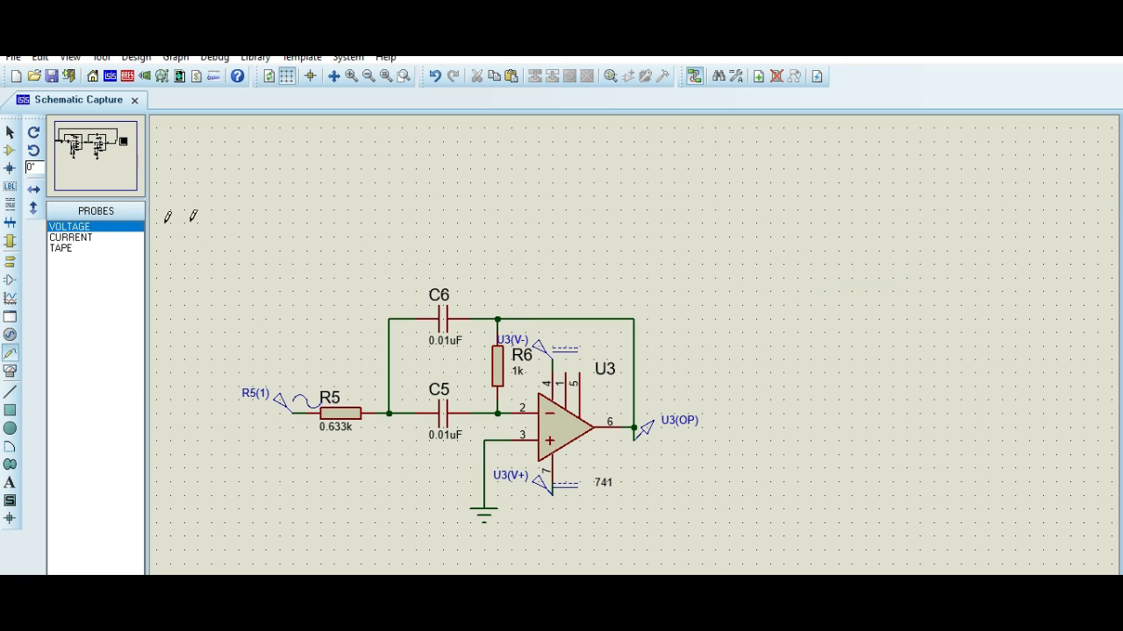
left_click(9, 370)
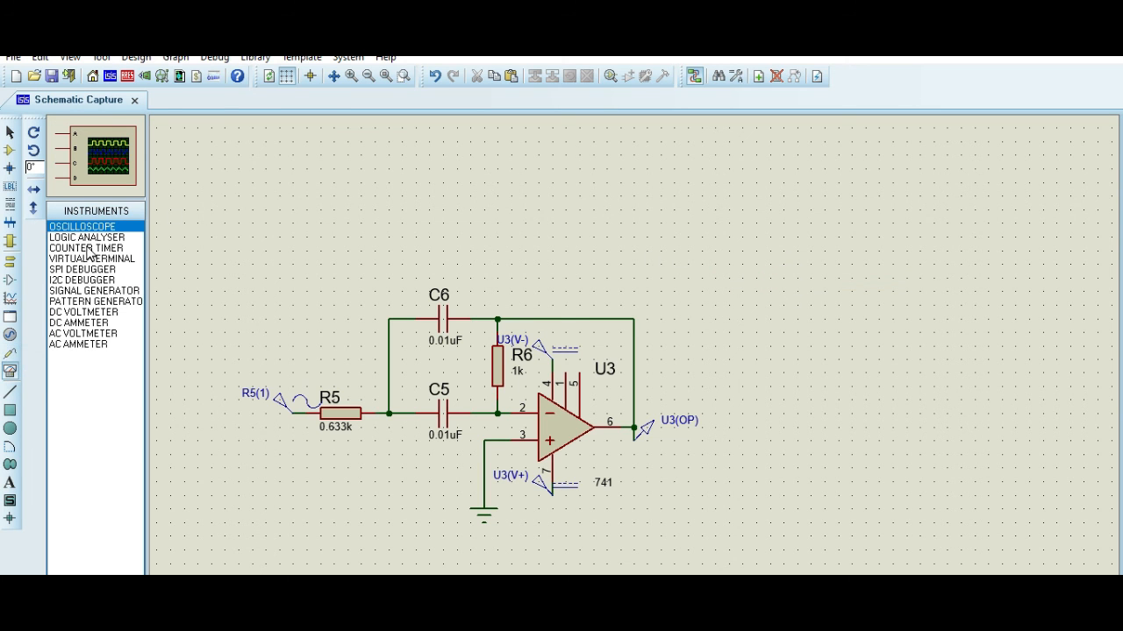
left_click(898, 344)
left_click(948, 395)
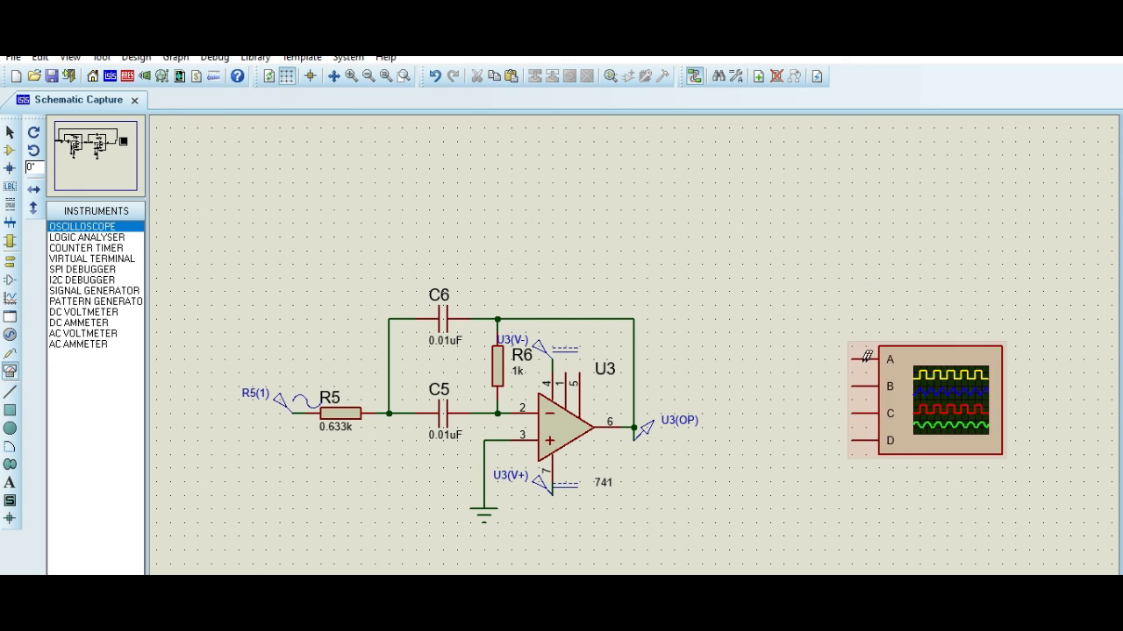
Wire oscilloscope channel A to the R5(1) input node above the circuit and channel B to U3's output at pin 6
left_click(849, 357)
left_click(824, 224)
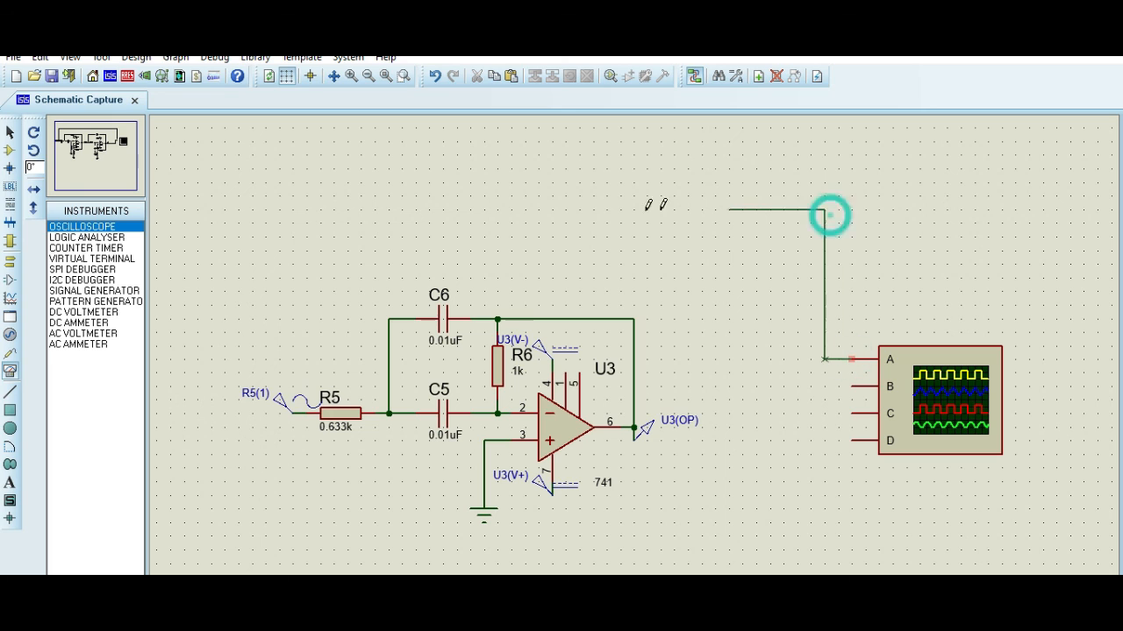
left_click(314, 225)
left_click(292, 413)
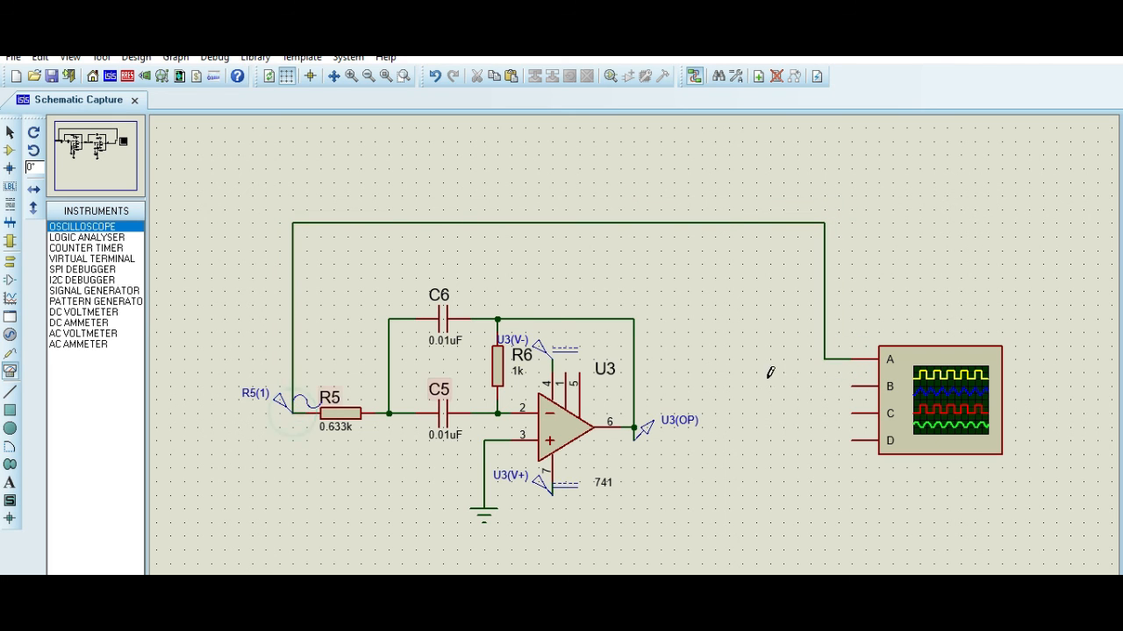
left_click(853, 386)
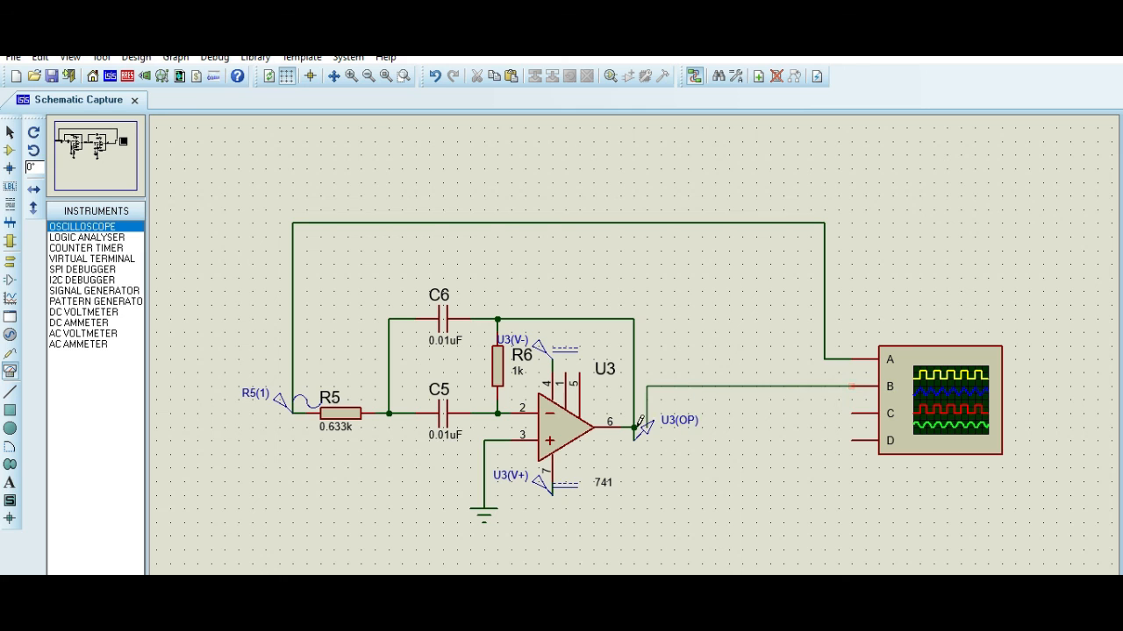
left_click(772, 413)
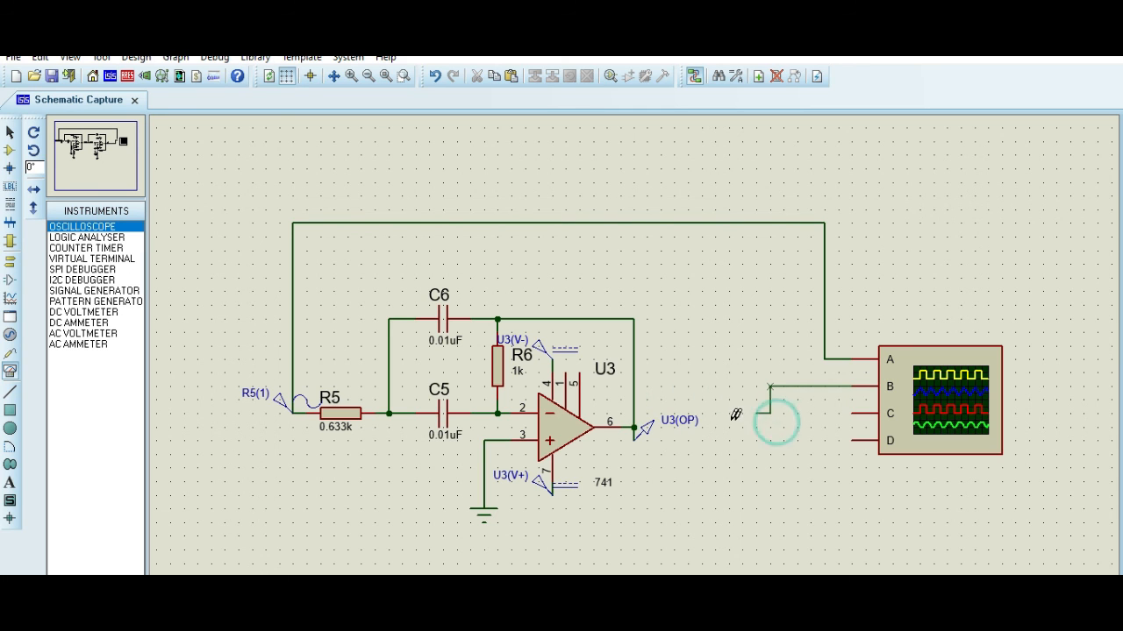
left_click(635, 427)
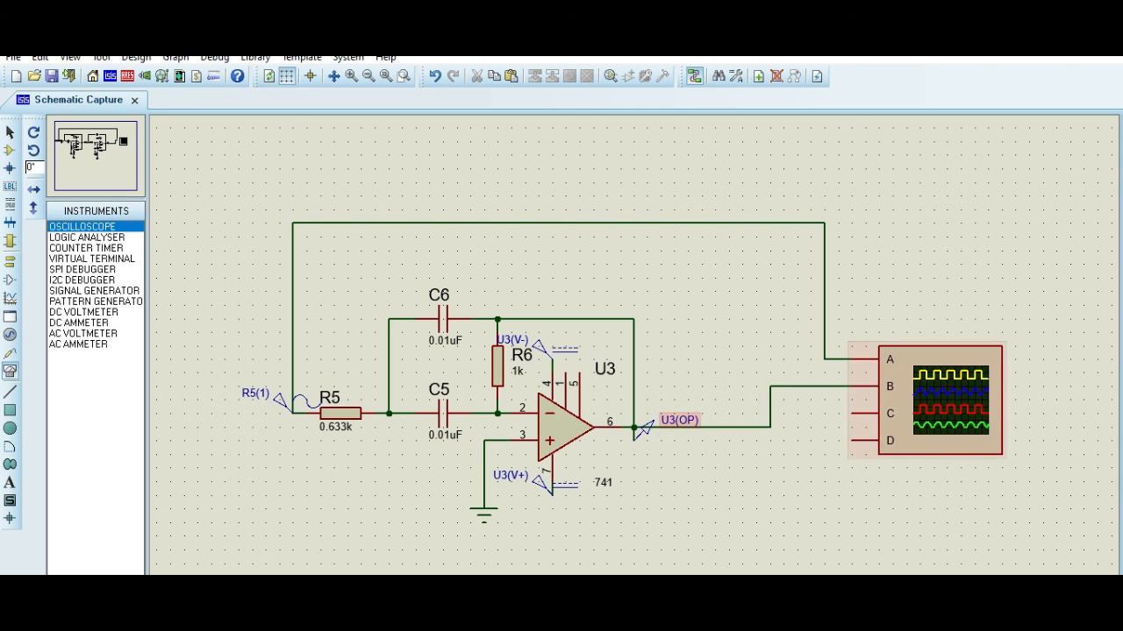
Run the simulation, move the oscilloscope display beside the input source and shorten its timebase to 100 µs
key("F12")
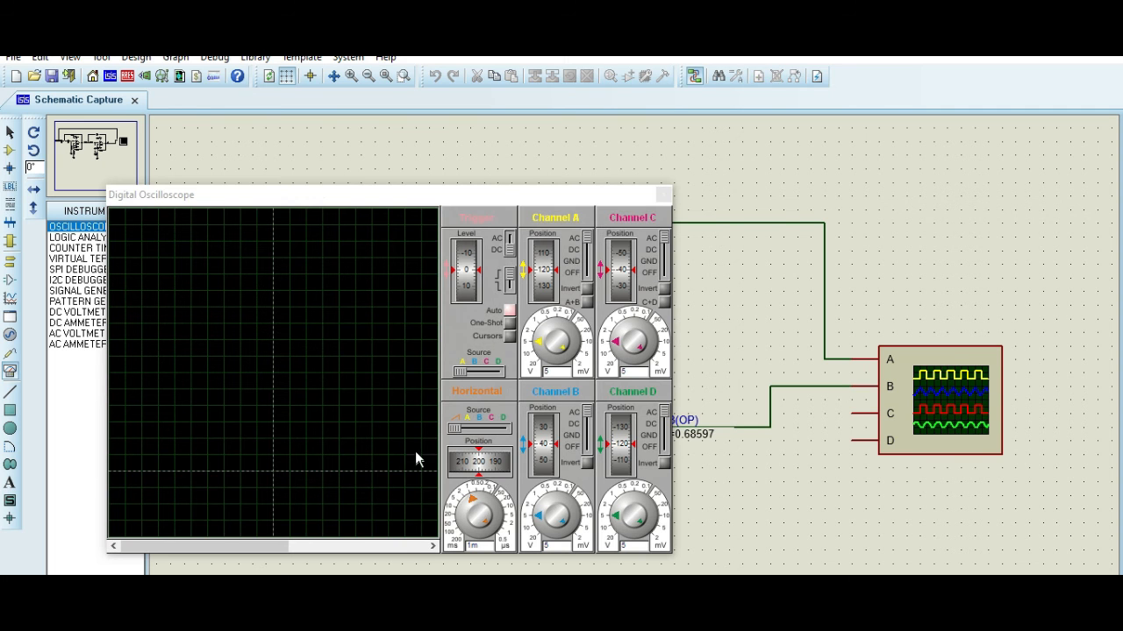
left_click_drag(400, 195, 625, 160)
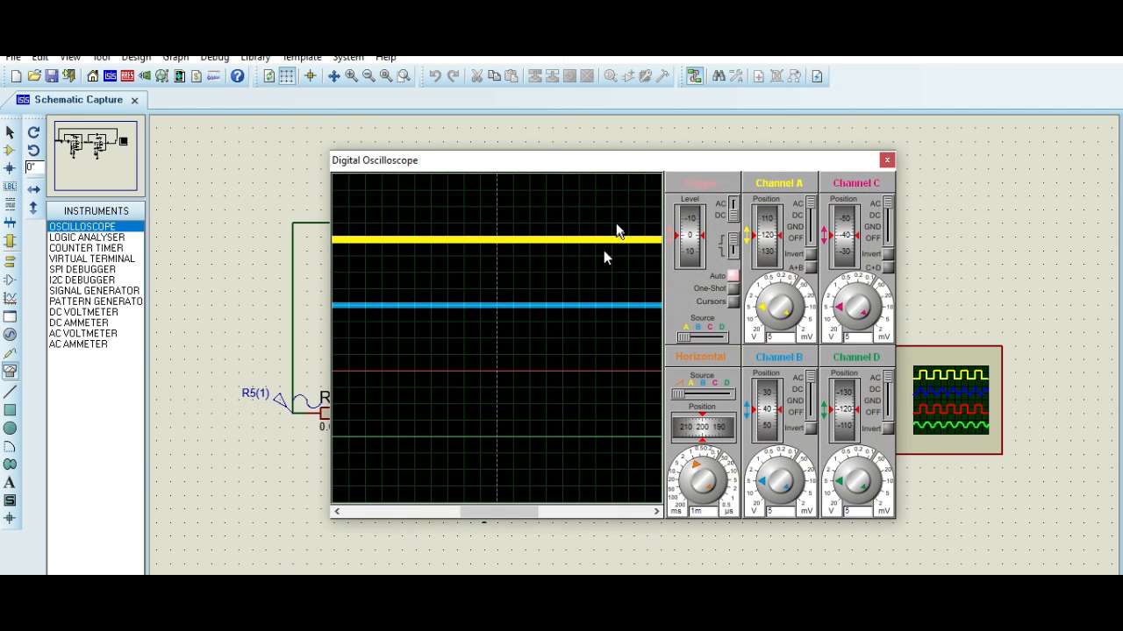
scroll(564, 293, "up", 3)
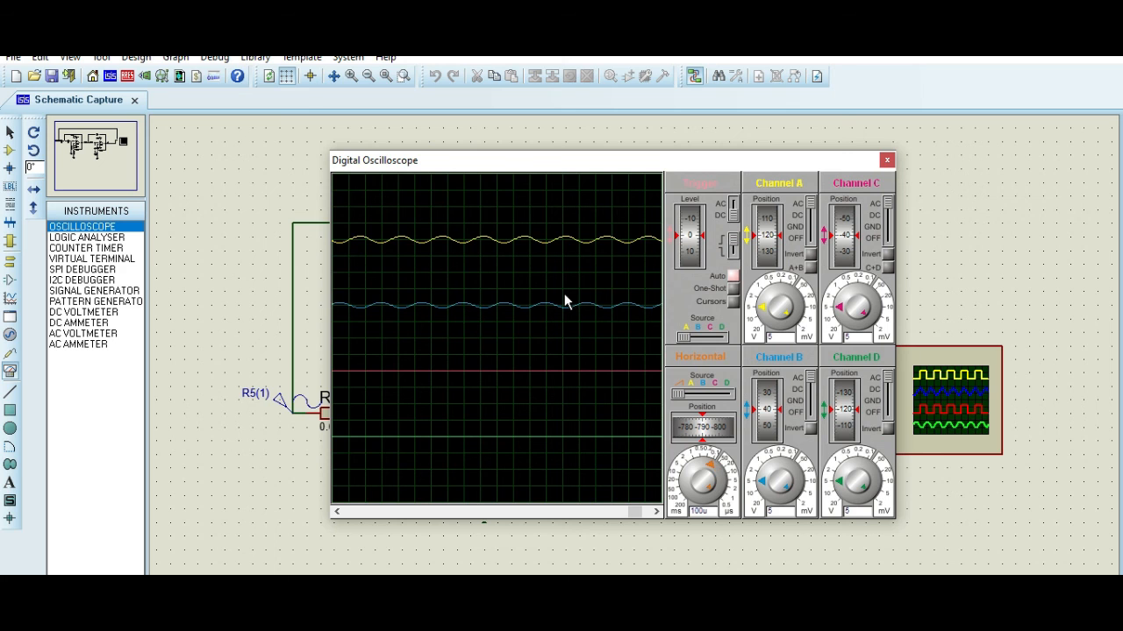
scroll(564, 293, "down", 2)
Set the vertical scale of oscilloscope channels A and B to 0.5 V per division
scroll(774, 305, "up", 2)
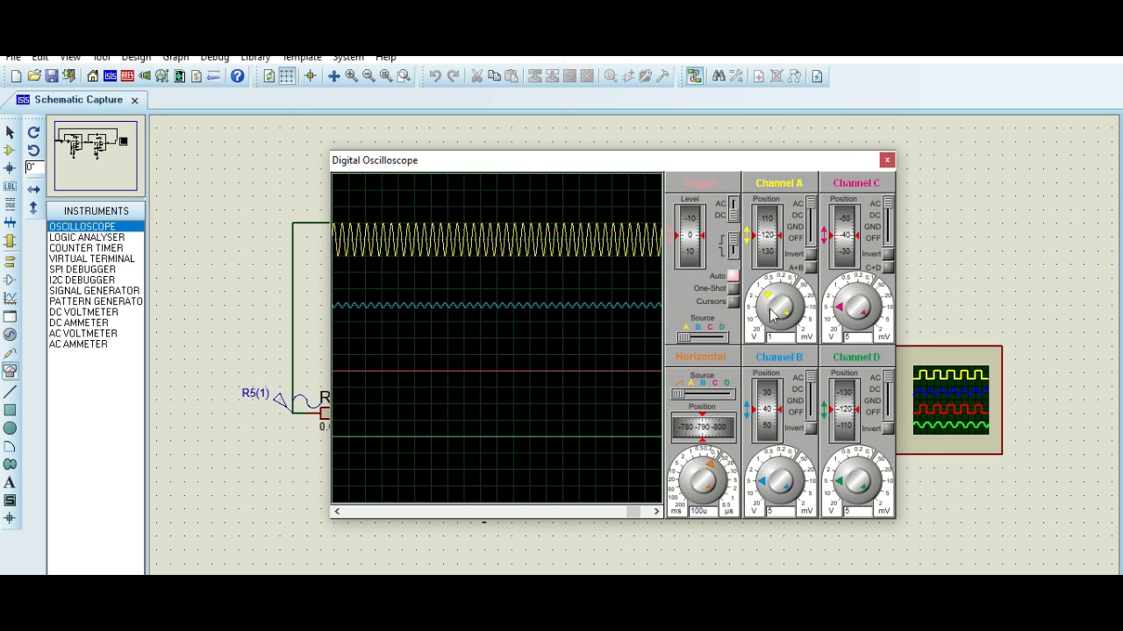
scroll(761, 462, "up", 2)
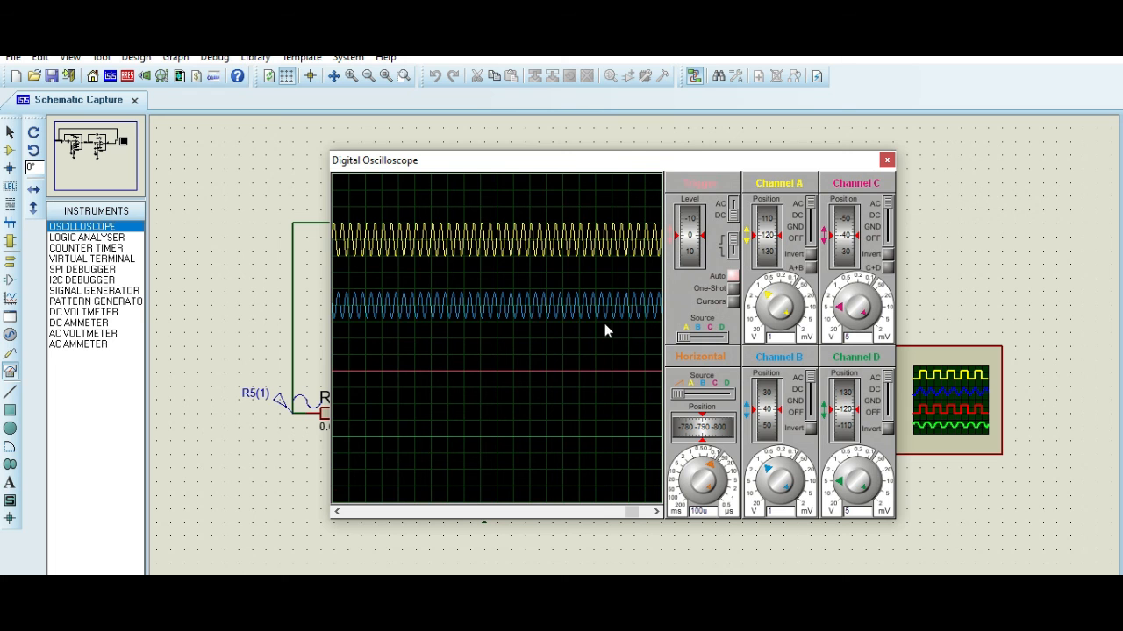
scroll(780, 295, "up", 1)
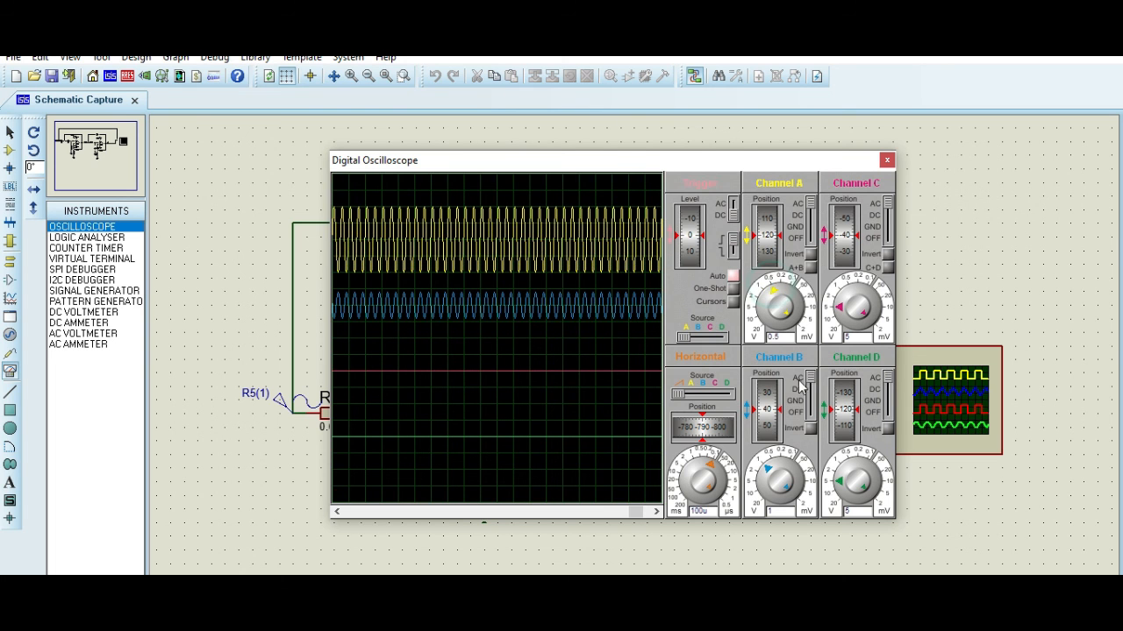
scroll(774, 461, "up", 1)
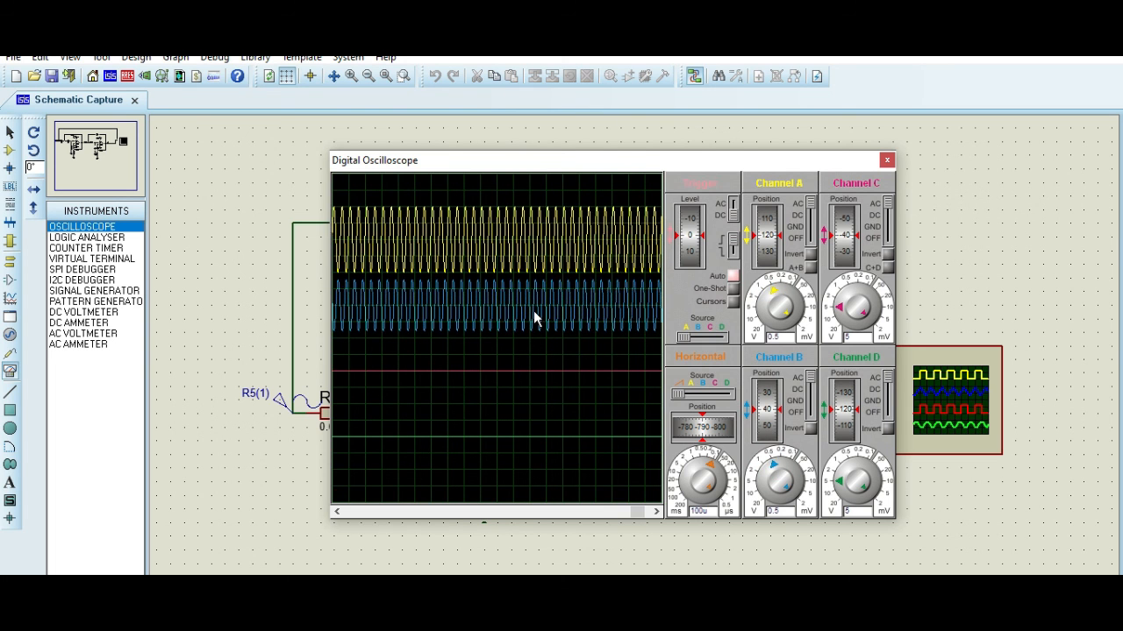
Set the oscilloscope timebase to 20 µs, compare the input and output waveforms, and close the display
scroll(534, 312, "up", 3)
scroll(534, 312, "down", 1)
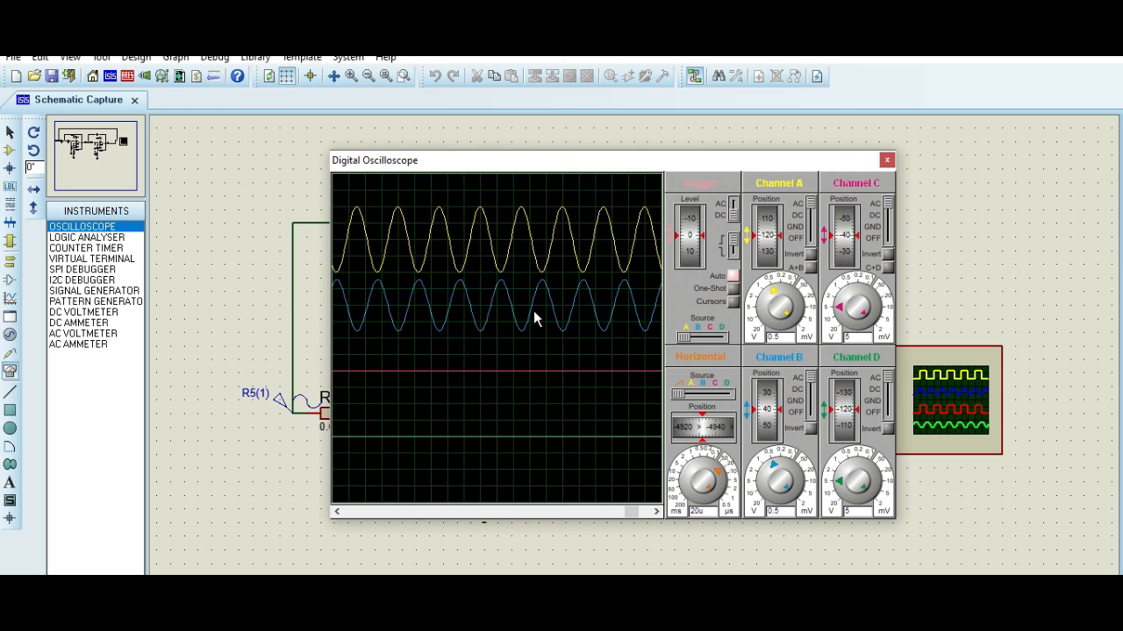
left_click(887, 161)
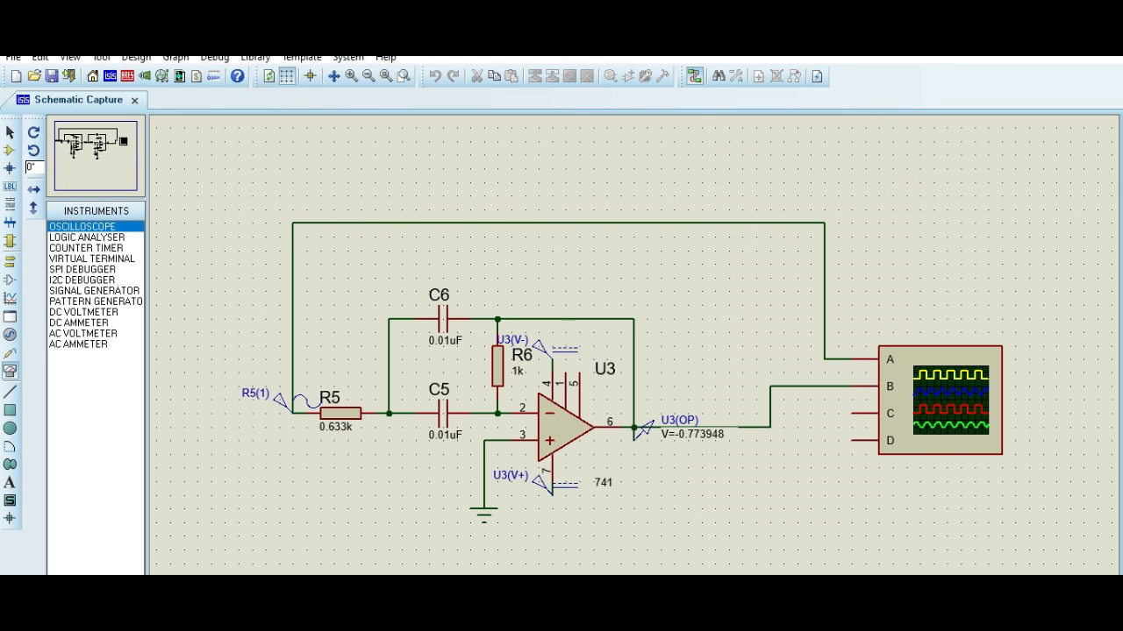
Stop the simulation and set the R5(1) sine generator's frequency to 10 kHz
left_click(85, 605)
left_click(280, 407)
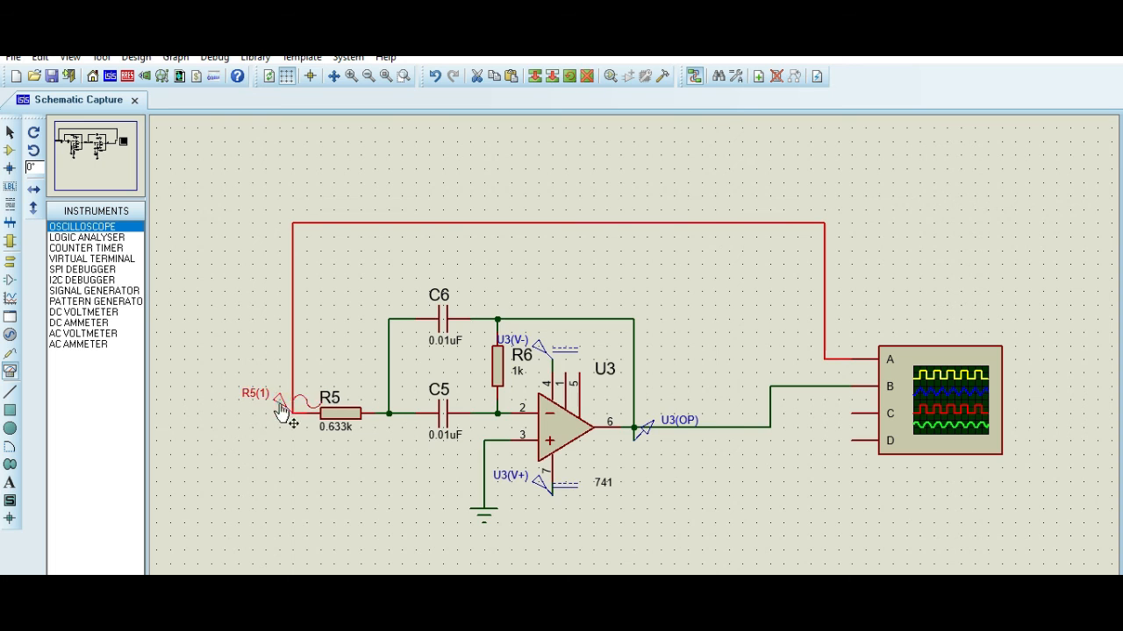
left_click(280, 407)
double_click(654, 283)
type("20")
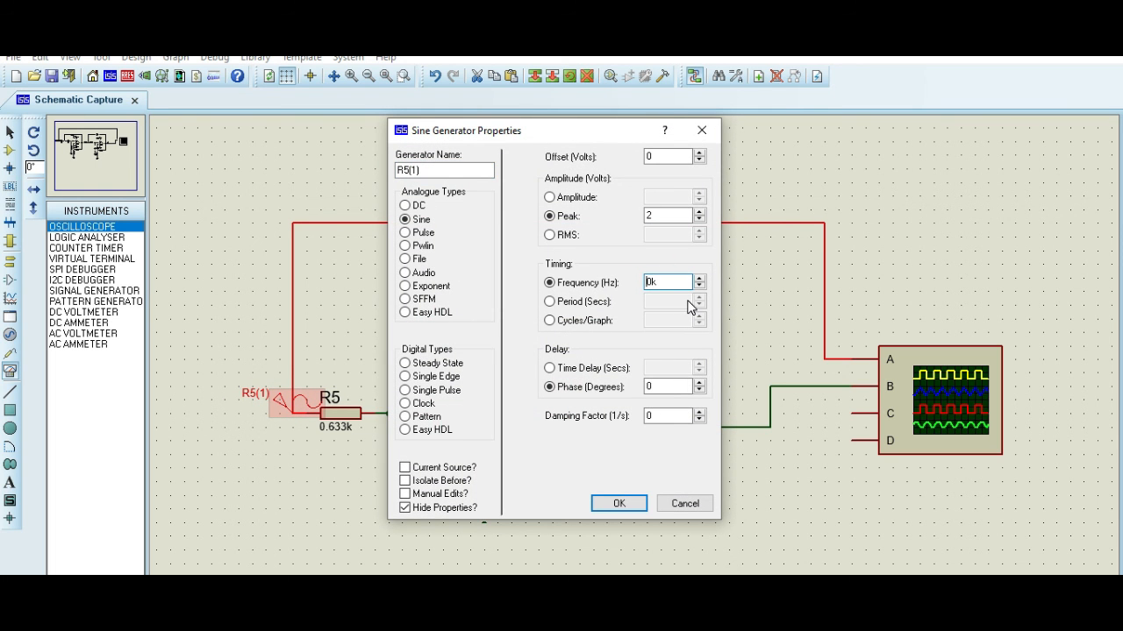
left_click(619, 503)
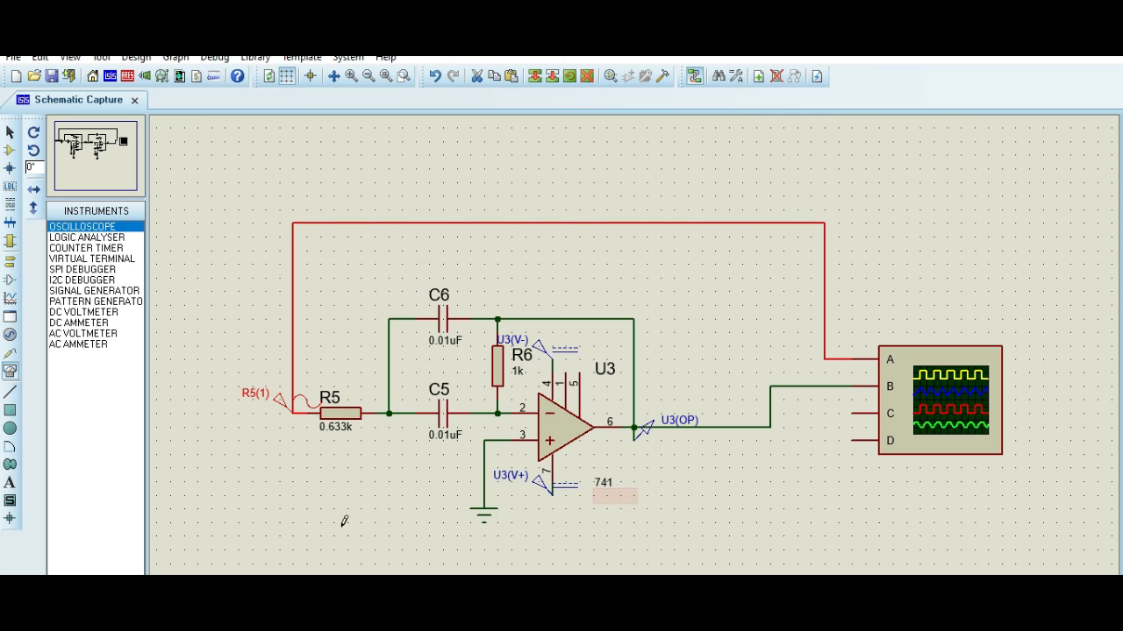
Rerun the simulation, reopen the oscilloscope with a 100 µs timebase, compare the input and output amplitudes, and close it
left_click(214, 57)
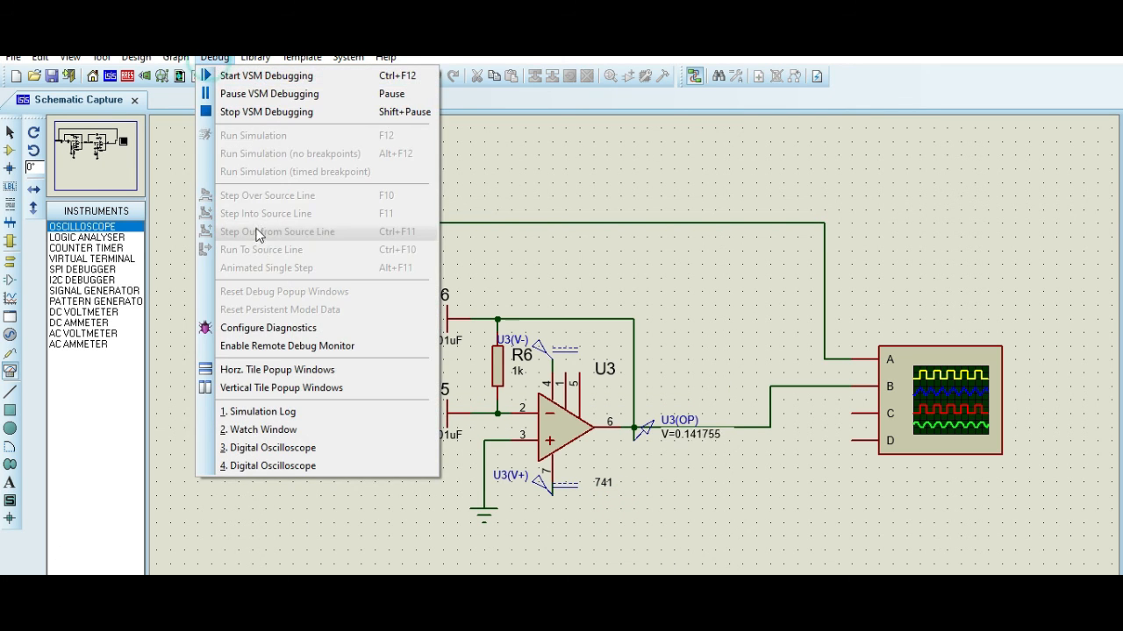
left_click(255, 465)
scroll(538, 278, "down", 3)
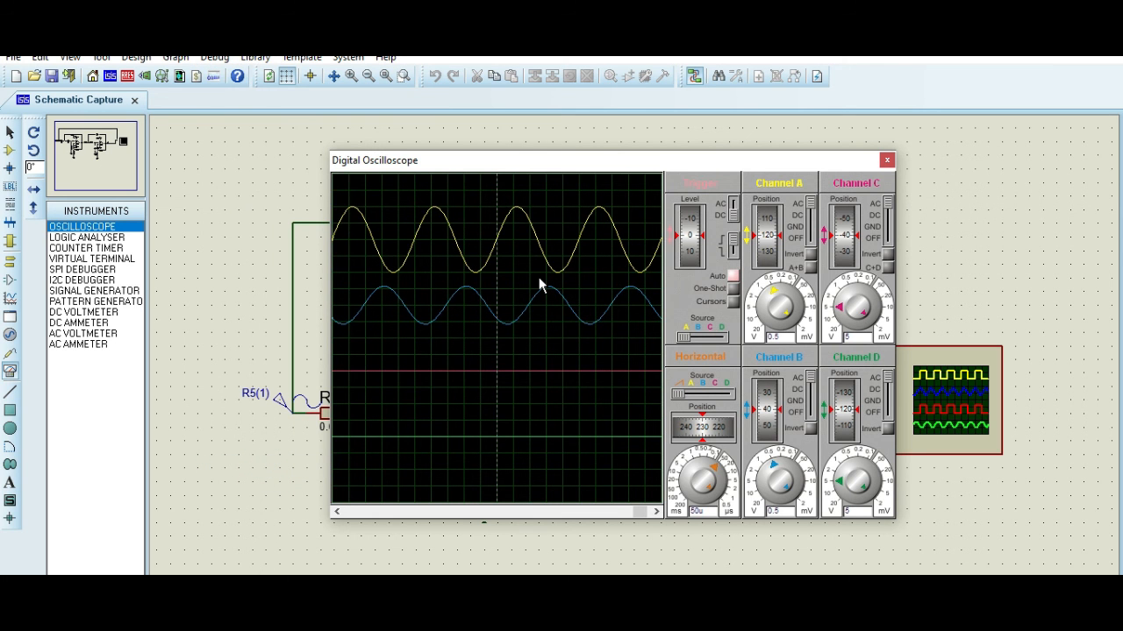
scroll(538, 278, "up", 1)
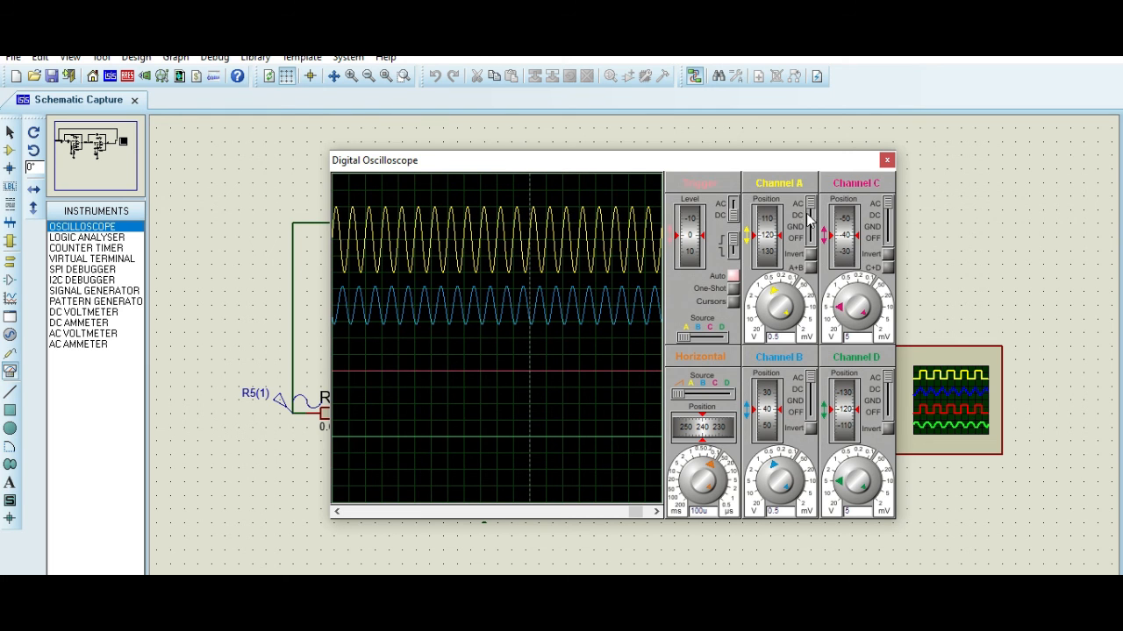
left_click(888, 163)
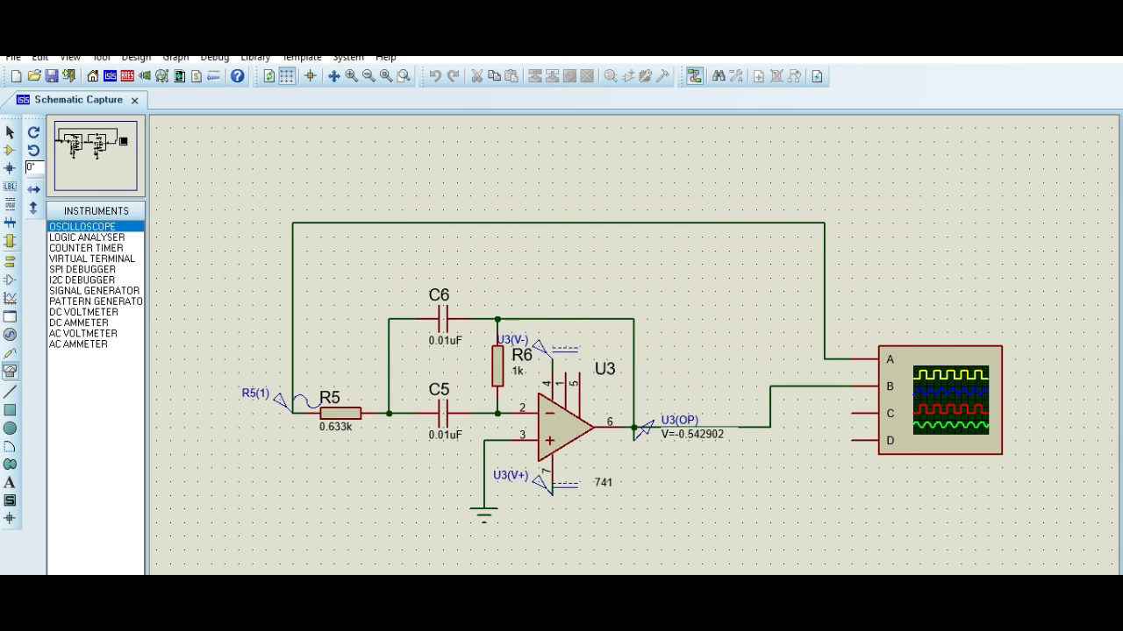
Set the R5(1) sine generator's frequency to 5 kHz
double_click(282, 399)
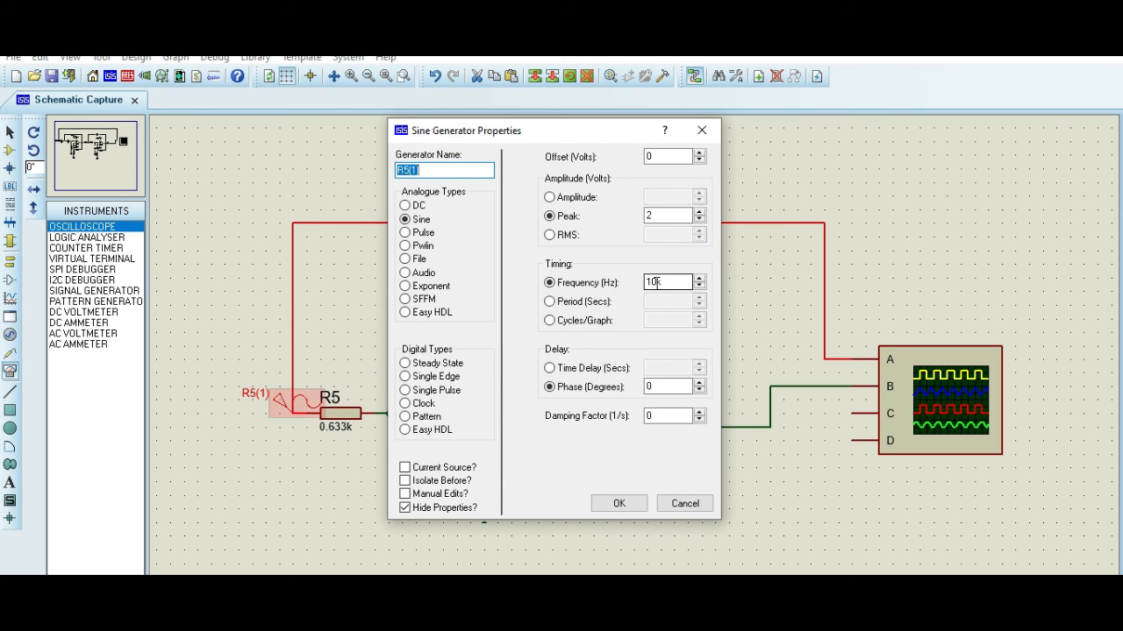
left_click(657, 282)
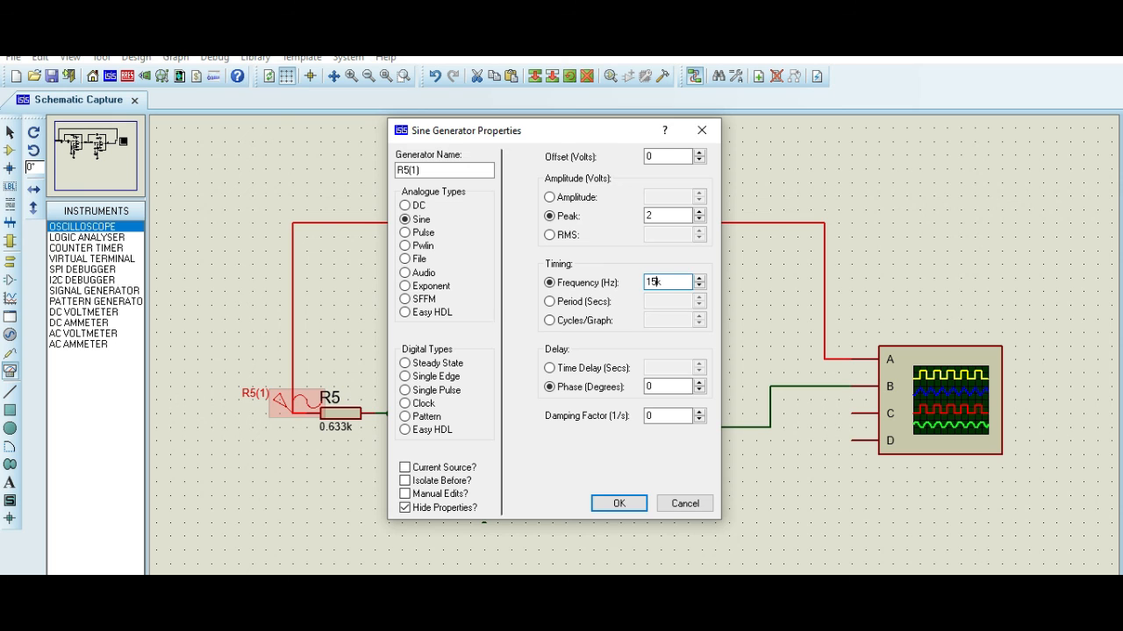
type("5")
left_click(630, 507)
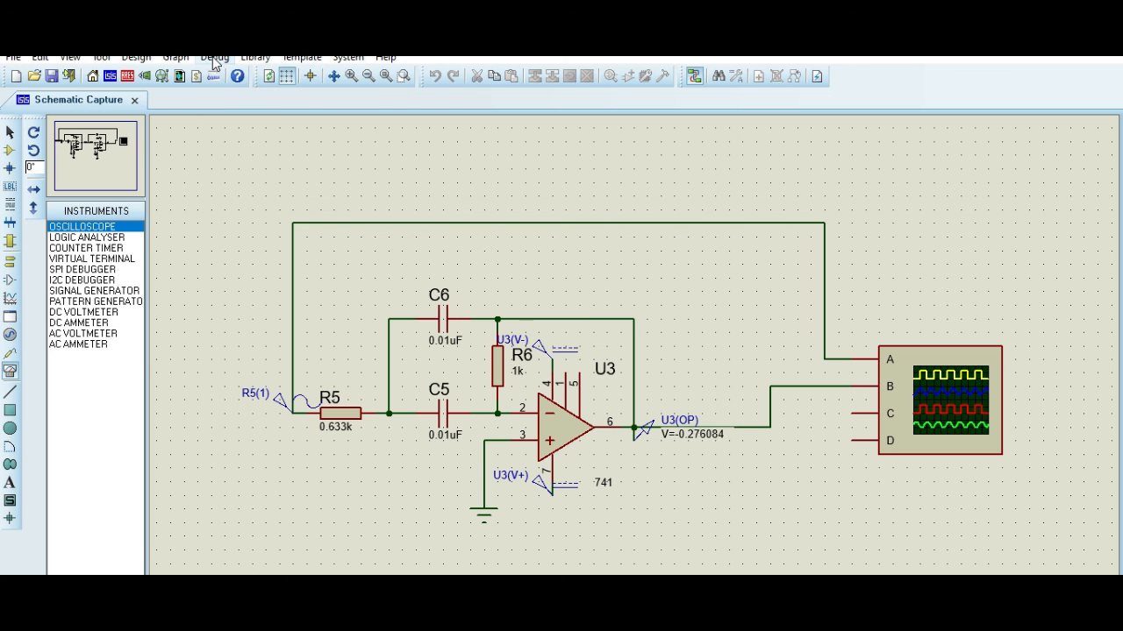
Reopen the oscilloscope in the running simulation, compare the output with the input at the new frequency, and close it
left_click(215, 58)
left_click(279, 461)
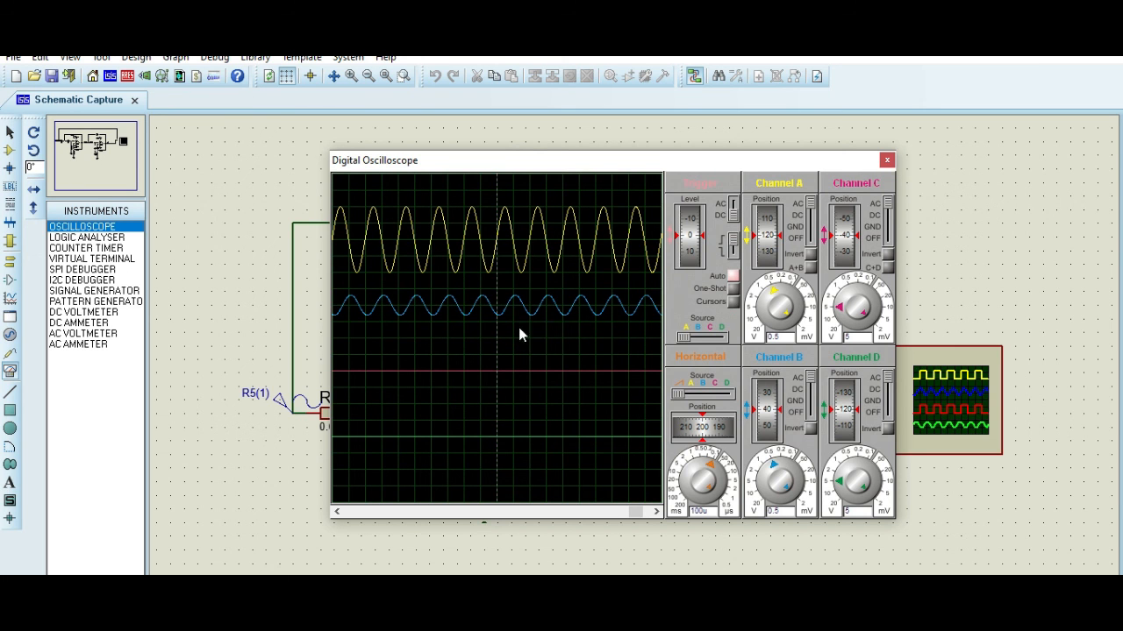
left_click(886, 161)
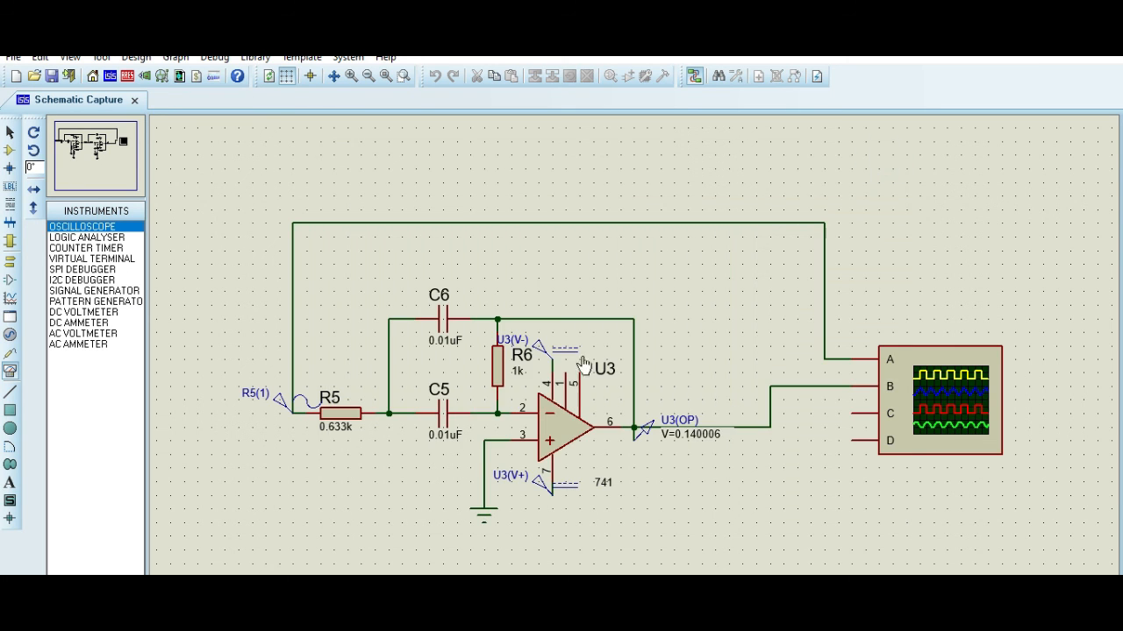